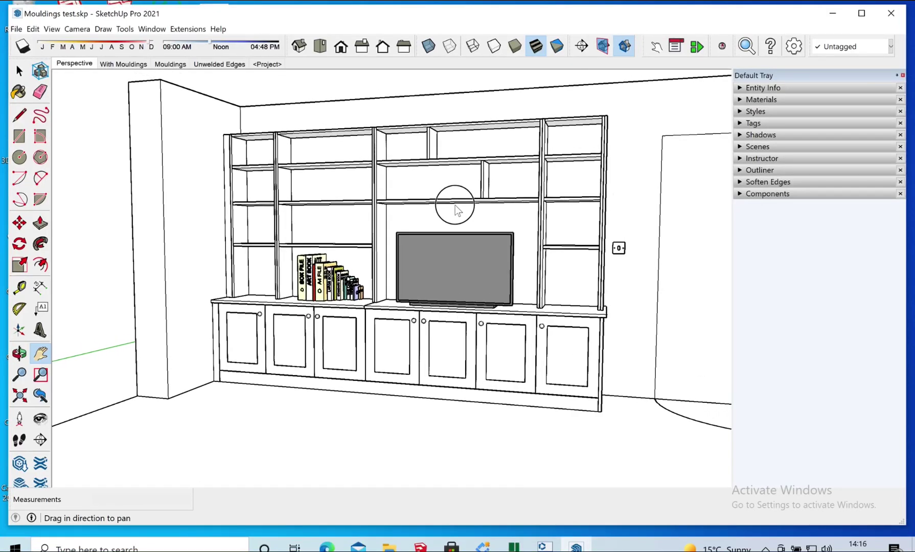
Orbit, pan and zoom around the bookcase wall, then show the 'With Mouldings' scene.
{"action": "key", "text": "o"}
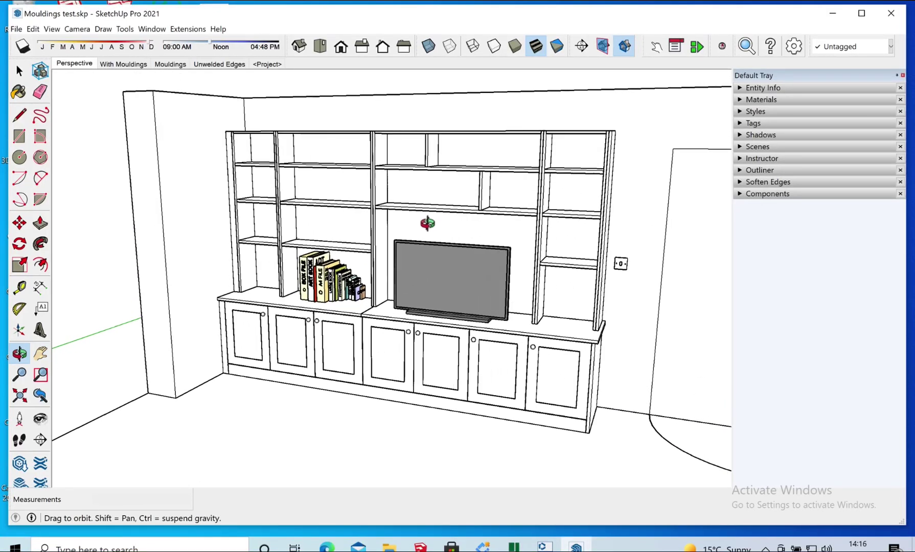
{"action": "key", "text": "h"}
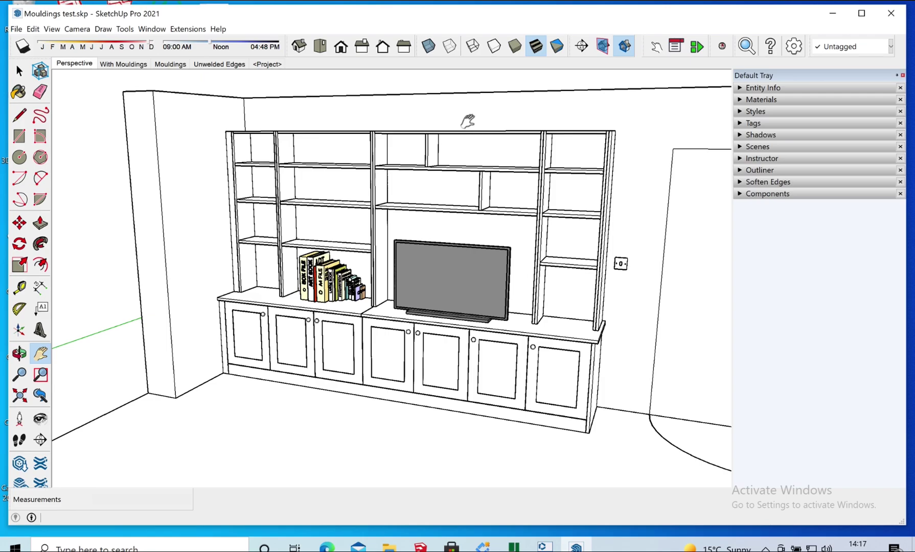
{"action": "scroll", "coordinate": [467, 121], "scroll_direction": "down", "scroll_amount": 2}
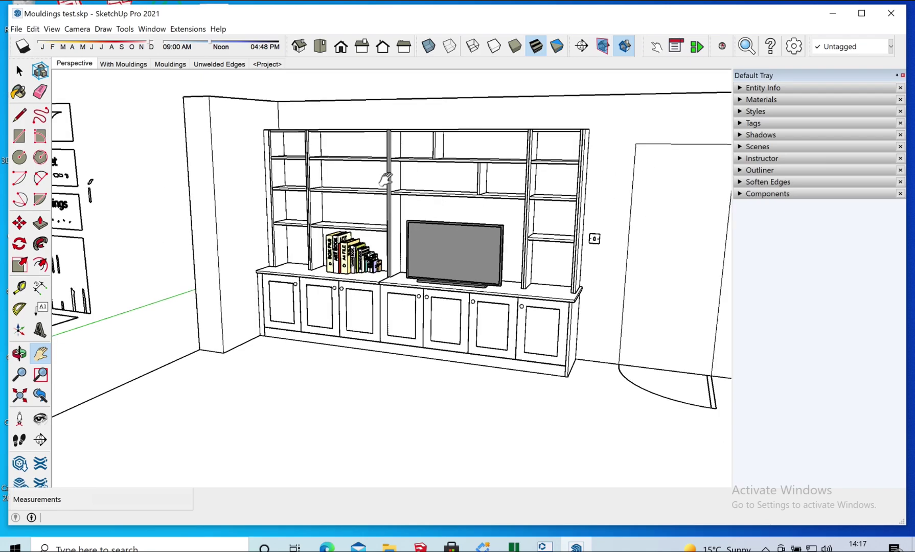
{"action": "left_click_drag", "start_coordinate": [190, 241], "coordinate": [395, 290]}
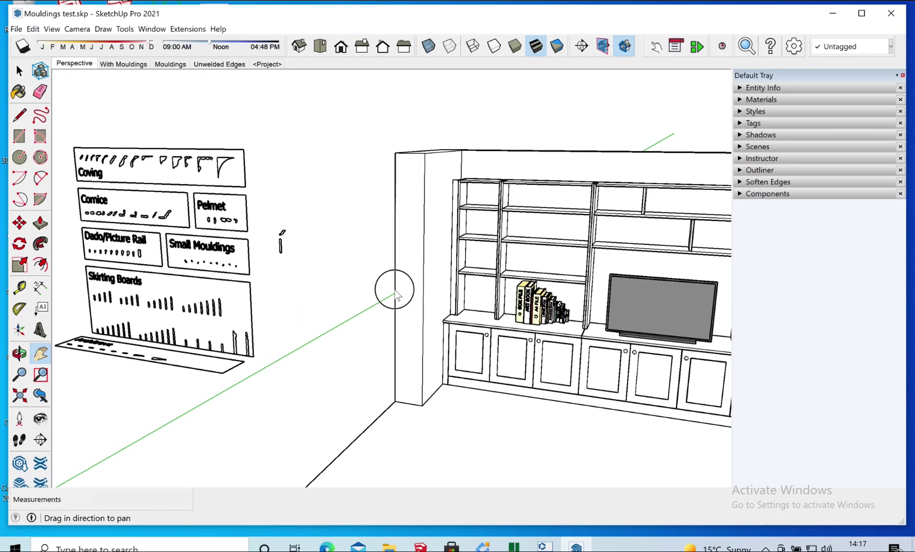
{"action": "left_click_drag", "start_coordinate": [582, 230], "coordinate": [313, 223]}
{"action": "left_click", "coordinate": [123, 64]}
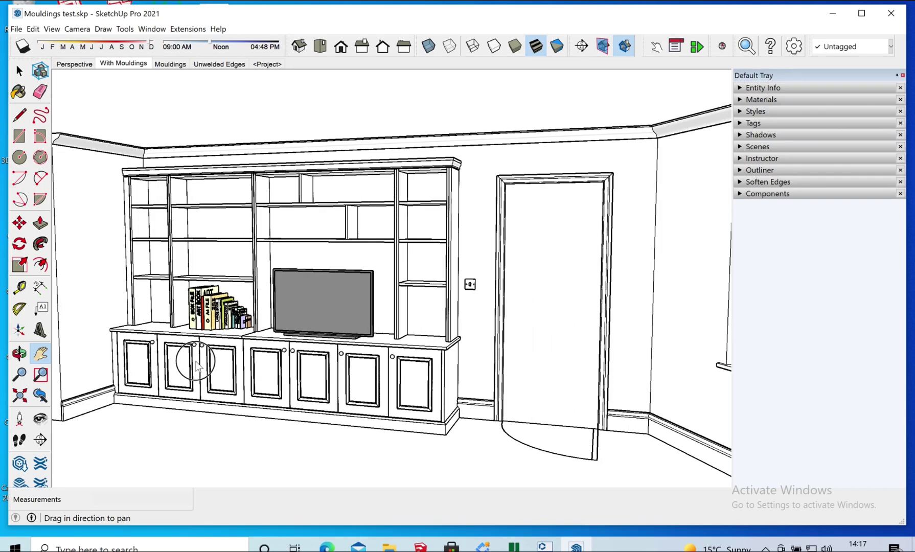
{"action": "left_click_drag", "start_coordinate": [154, 360], "coordinate": [234, 357]}
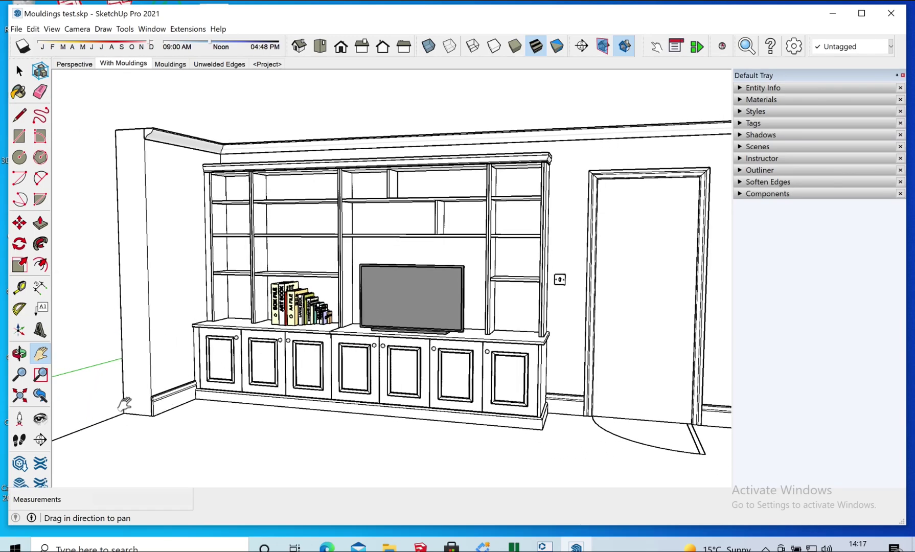
{"action": "scroll", "coordinate": [135, 409], "scroll_direction": "up", "scroll_amount": 6}
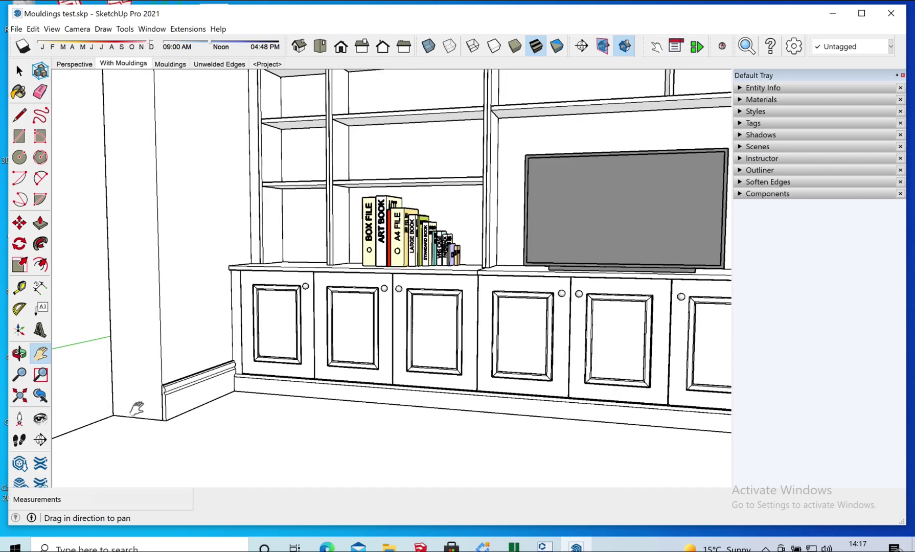
{"action": "scroll", "coordinate": [183, 398], "scroll_direction": "up", "scroll_amount": 5}
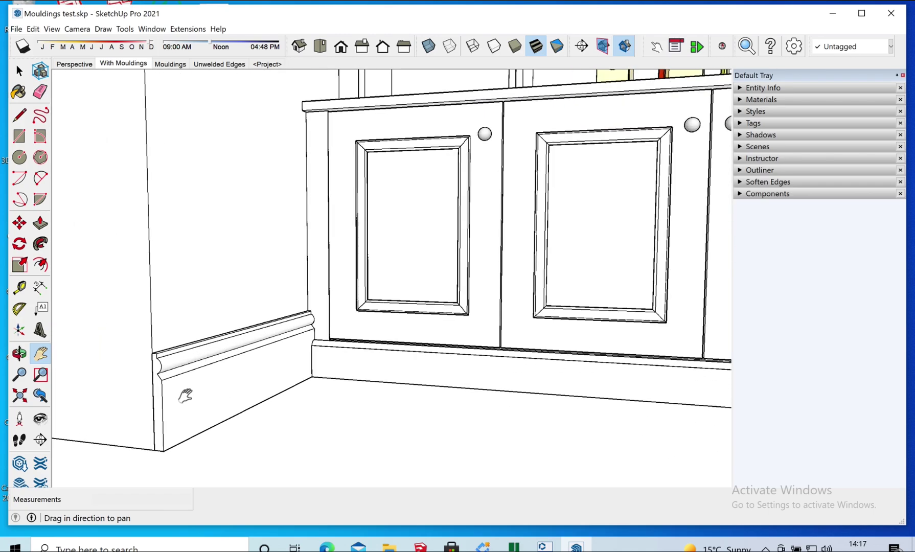
{"action": "middle_click_drag", "start_coordinate": [248, 329], "coordinate": [233, 288]}
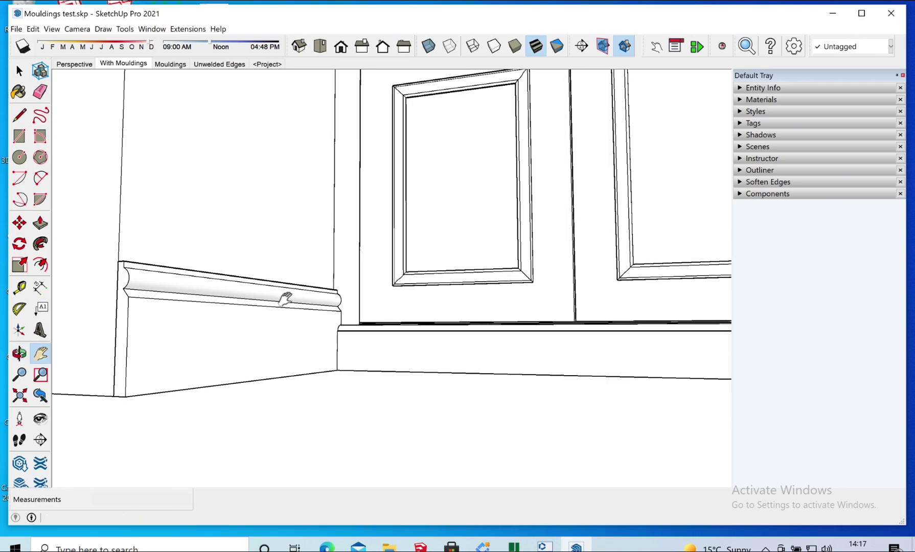
{"action": "middle_click_drag", "start_coordinate": [227, 266], "coordinate": [364, 180]}
{"action": "scroll", "coordinate": [362, 383], "scroll_direction": "down", "scroll_amount": 5}
{"action": "scroll", "coordinate": [351, 296], "scroll_direction": "up", "scroll_amount": 3}
{"action": "middle_click_drag", "start_coordinate": [352, 297], "coordinate": [358, 205]}
{"action": "scroll", "coordinate": [376, 221], "scroll_direction": "down", "scroll_amount": 5}
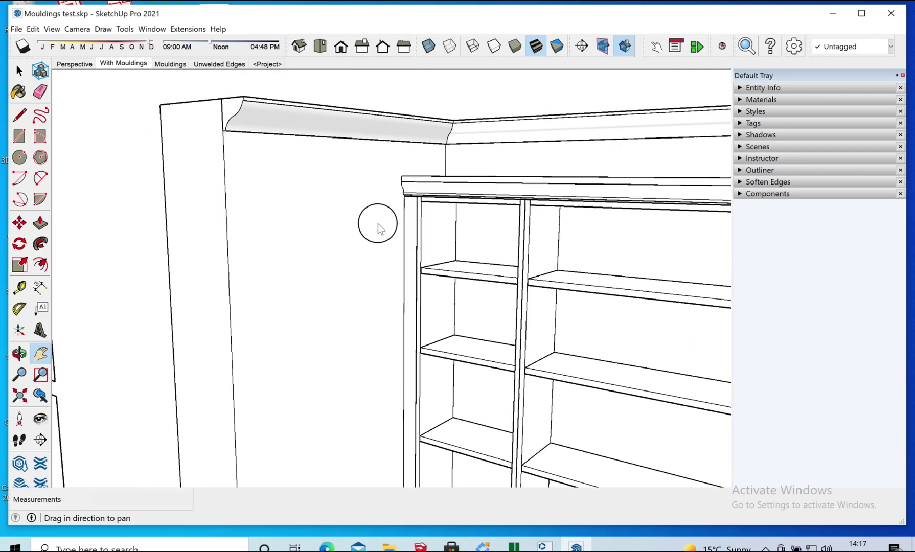
{"action": "left_click_drag", "start_coordinate": [336, 332], "coordinate": [452, 278]}
{"action": "left_click_drag", "start_coordinate": [173, 300], "coordinate": [282, 320]}
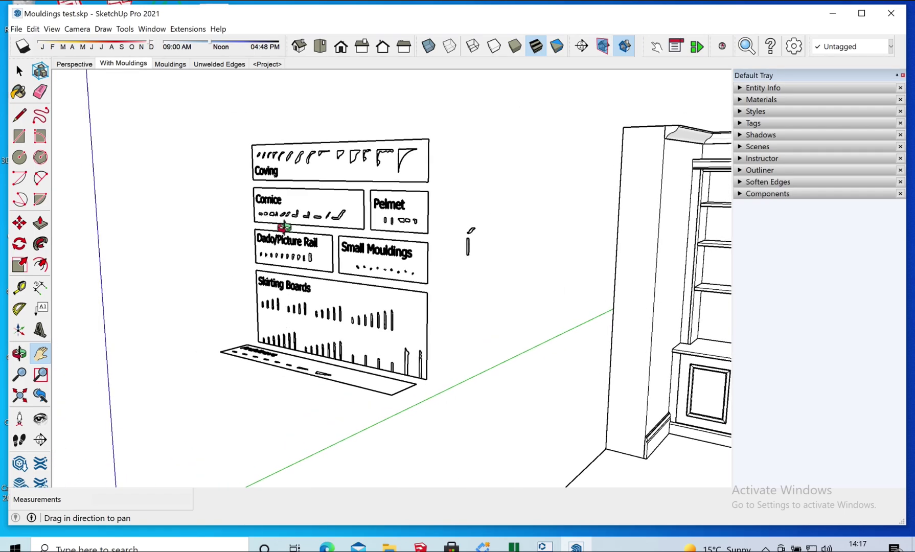
{"action": "scroll", "coordinate": [302, 230], "scroll_direction": "up", "scroll_amount": 4}
{"action": "scroll", "coordinate": [319, 193], "scroll_direction": "up", "scroll_amount": 2}
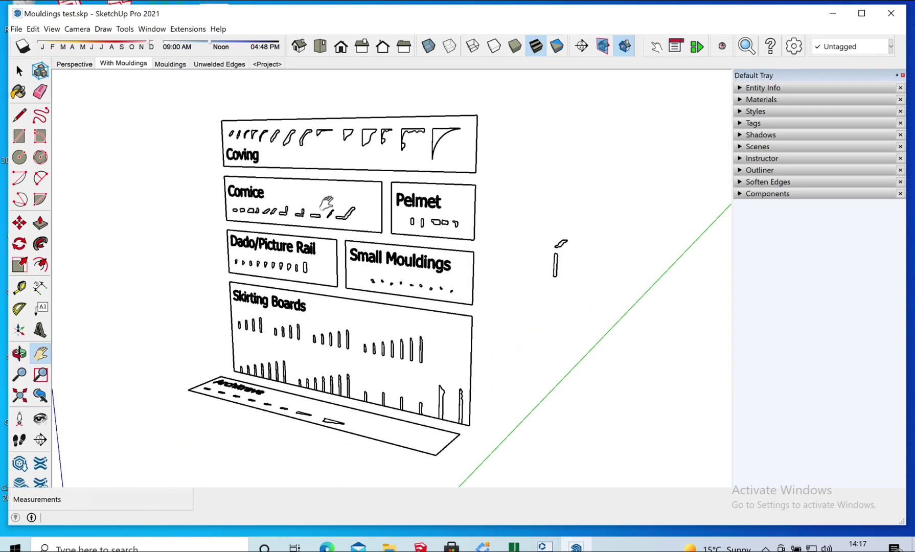
{"action": "middle_click_drag", "start_coordinate": [240, 160], "coordinate": [318, 126]}
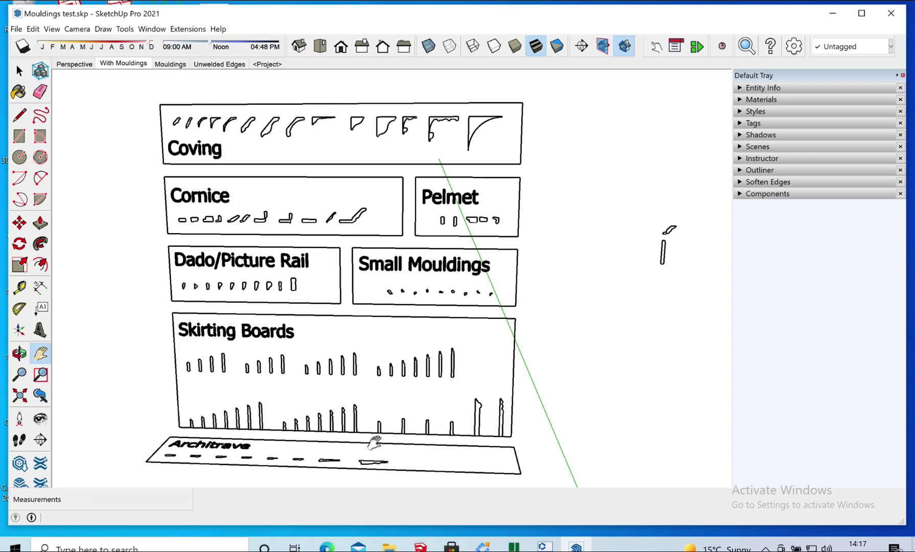
{"action": "left_click_drag", "start_coordinate": [375, 443], "coordinate": [370, 430]}
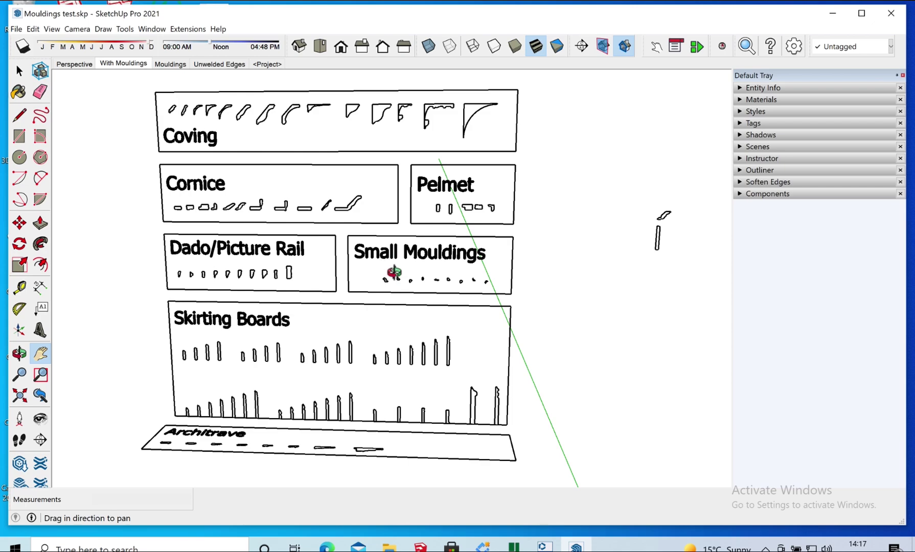
{"action": "middle_click_drag", "start_coordinate": [393, 272], "coordinate": [384, 236]}
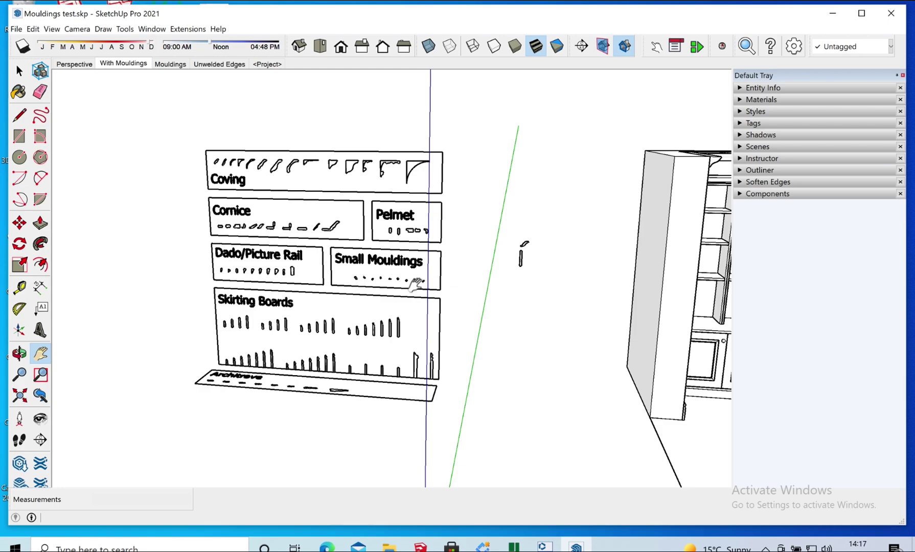
{"action": "middle_click_drag", "start_coordinate": [394, 296], "coordinate": [481, 265]}
{"action": "scroll", "coordinate": [473, 271], "scroll_direction": "up", "scroll_amount": 2}
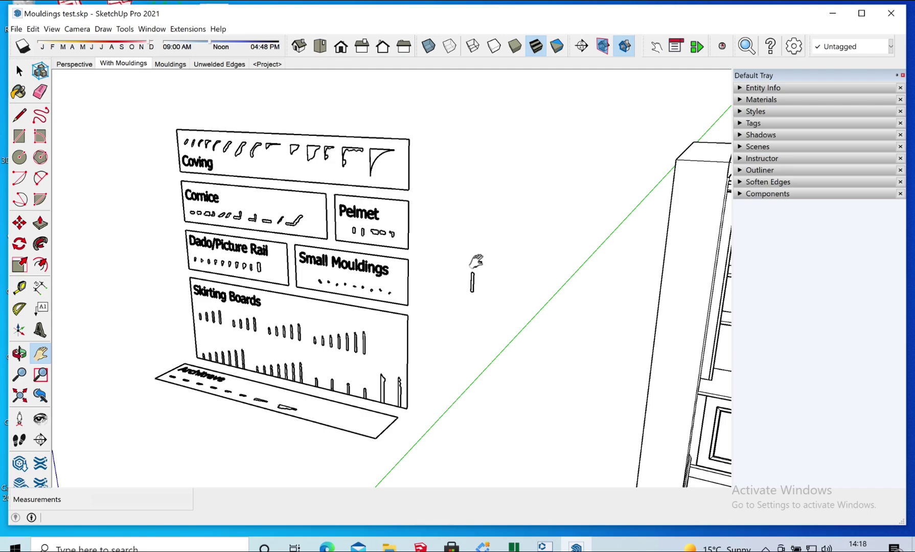
{"action": "scroll", "coordinate": [478, 262], "scroll_direction": "up", "scroll_amount": 1}
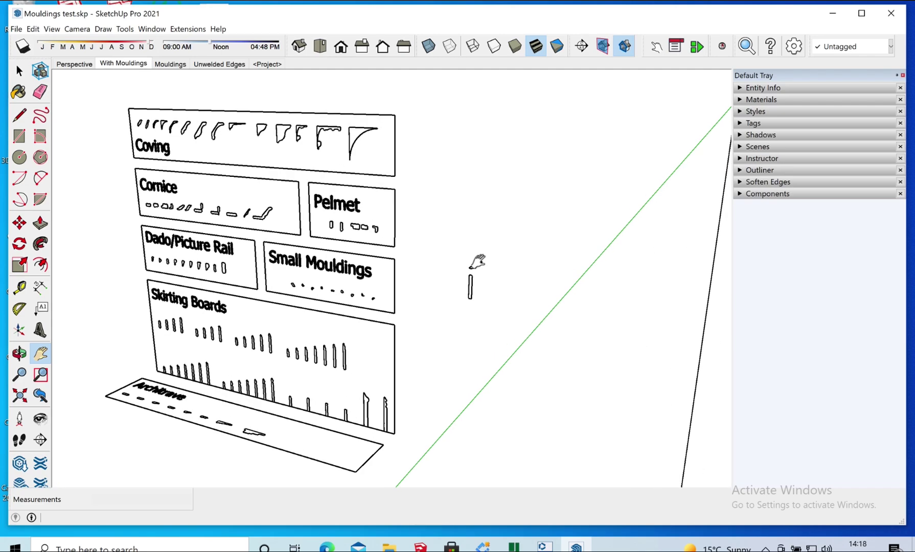
{"action": "scroll", "coordinate": [477, 261], "scroll_direction": "up", "scroll_amount": 5}
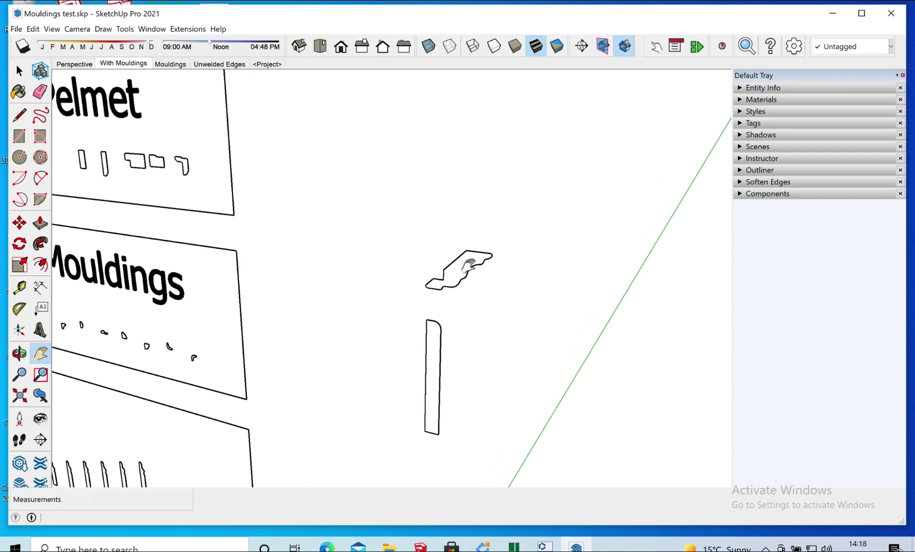
{"action": "scroll", "coordinate": [460, 269], "scroll_direction": "down", "scroll_amount": 3}
Select the loose cornice profile and zoom in on it.
{"action": "key", "text": "space"}
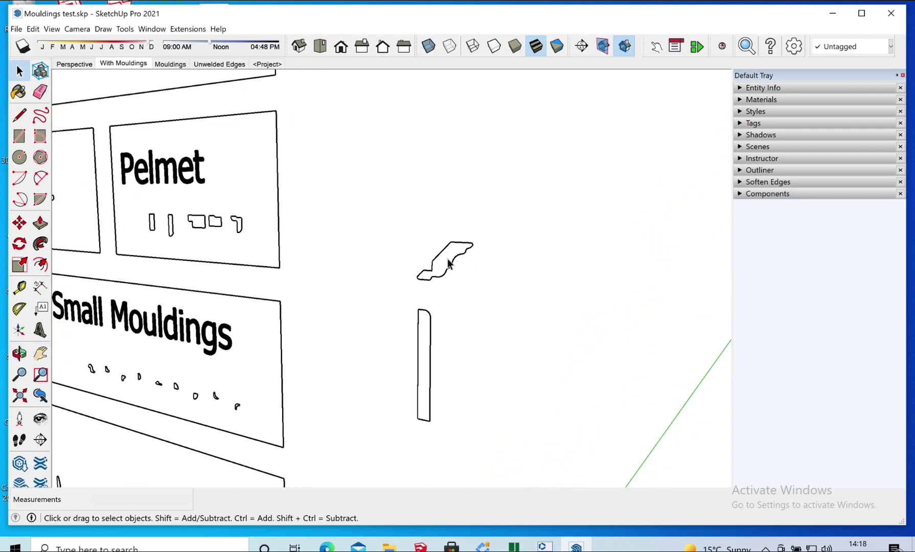
{"action": "double_click", "coordinate": [451, 261]}
{"action": "scroll", "coordinate": [461, 256], "scroll_direction": "up", "scroll_amount": 4}
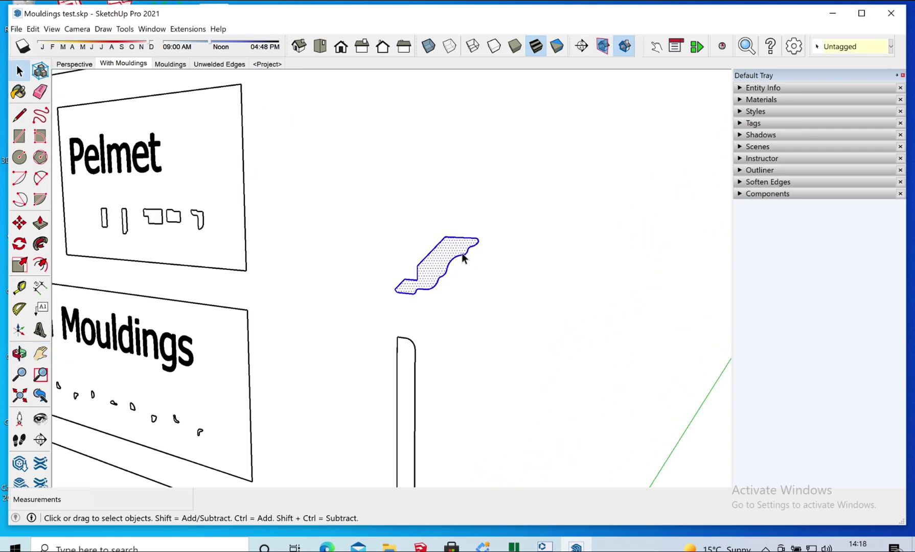
{"action": "left_click", "coordinate": [452, 260]}
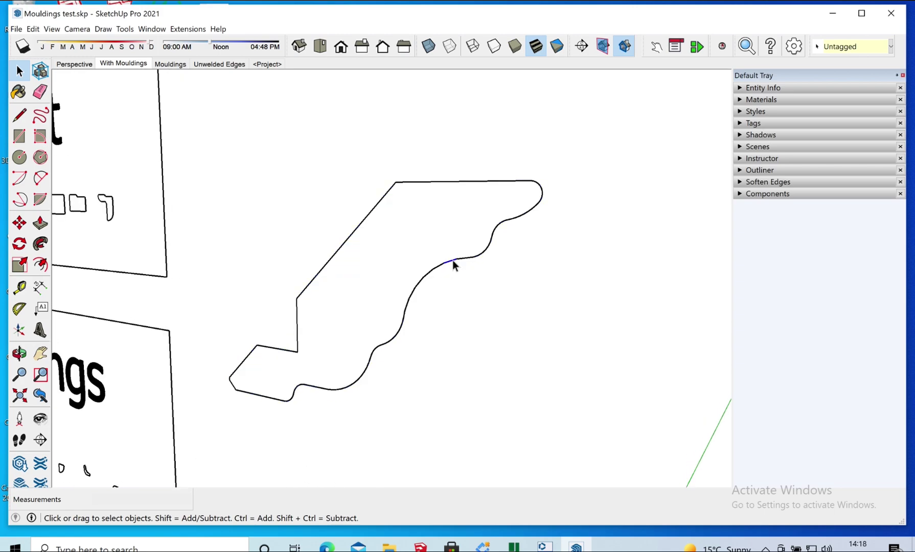
{"action": "scroll", "coordinate": [443, 264], "scroll_direction": "up", "scroll_amount": 3}
{"action": "scroll", "coordinate": [443, 265], "scroll_direction": "up", "scroll_amount": 2}
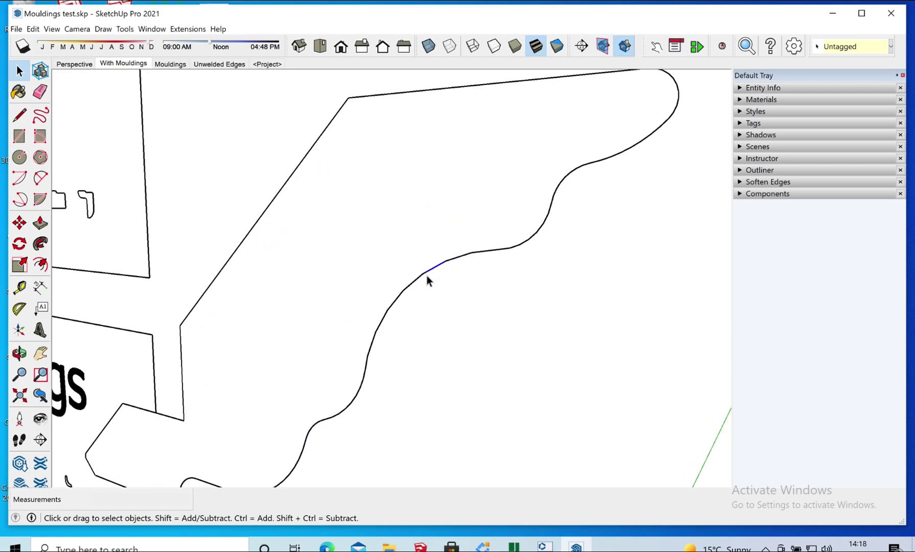
{"action": "scroll", "coordinate": [404, 276], "scroll_direction": "down", "scroll_amount": 3}
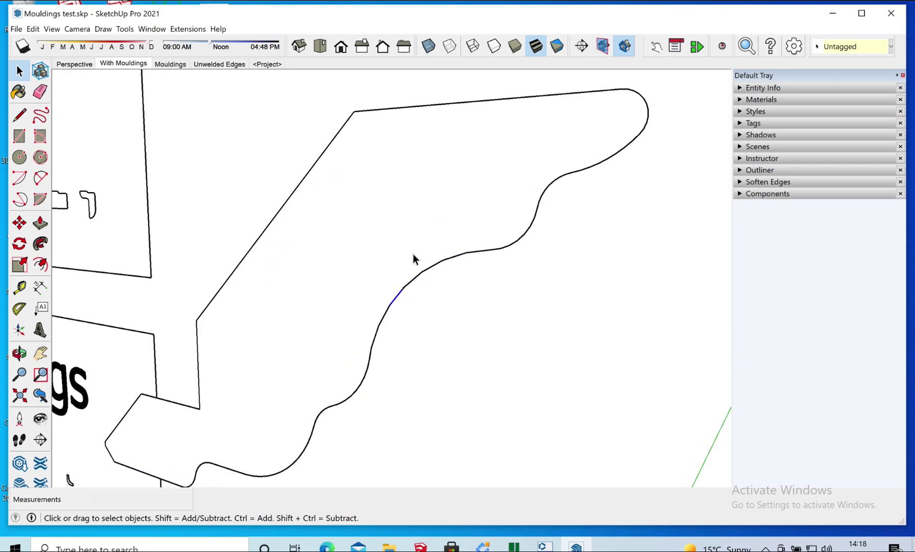
{"action": "mouse_move", "coordinate": [412, 254]}
{"action": "middle_mouse_down"}
{"action": "mouse_move", "coordinate": [396, 273]}
{"action": "mouse_move", "coordinate": [415, 250]}
{"action": "mouse_move", "coordinate": [409, 256]}
{"action": "middle_mouse_up"}
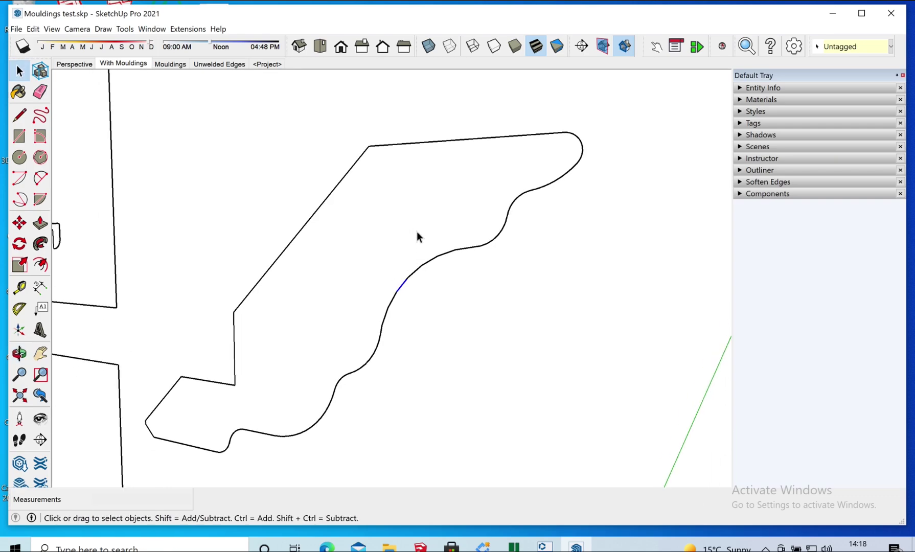
Push/Pull the cornice profile face out into a short length of moulding.
{"action": "key", "text": "p"}
{"action": "middle_click_drag", "start_coordinate": [353, 322], "coordinate": [374, 296]}
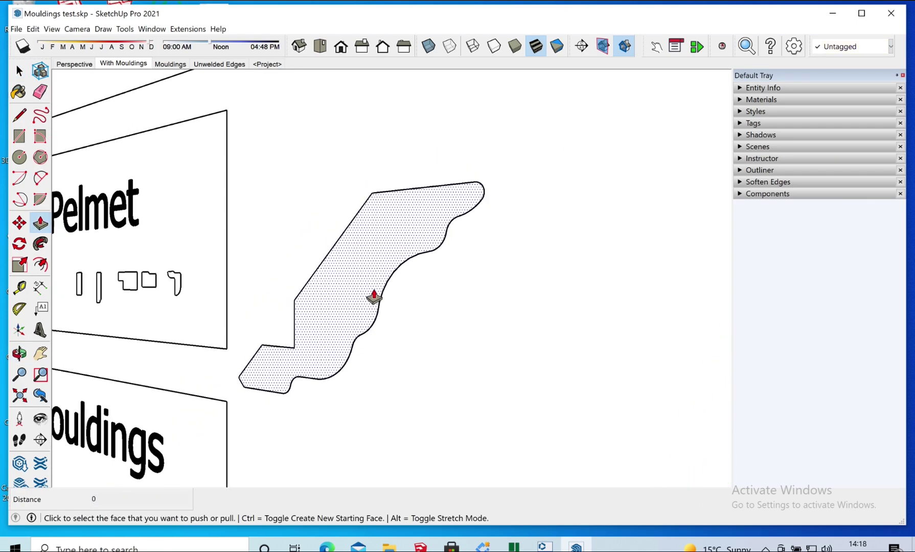
{"action": "left_click", "coordinate": [372, 295]}
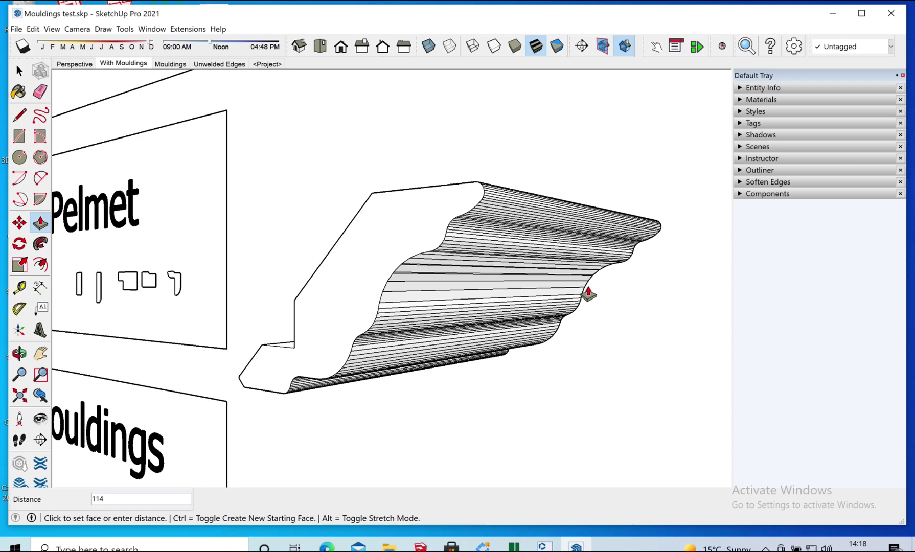
{"action": "middle_click_drag", "start_coordinate": [492, 325], "coordinate": [514, 306]}
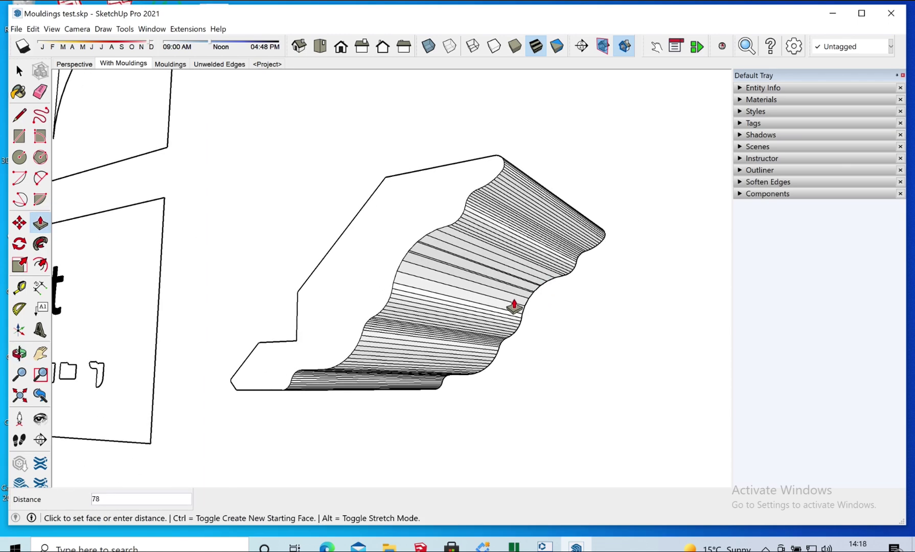
{"action": "left_click", "coordinate": [516, 303]}
Select the whole extruded cornice and soften its edges at a 36.6-degree angle between normals.
{"action": "key", "text": "space"}
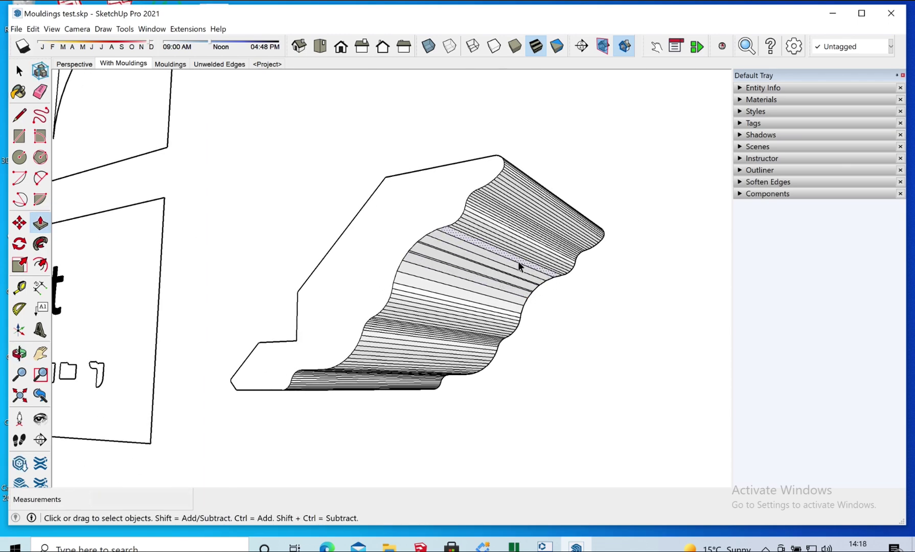
{"action": "triple_click", "coordinate": [432, 244]}
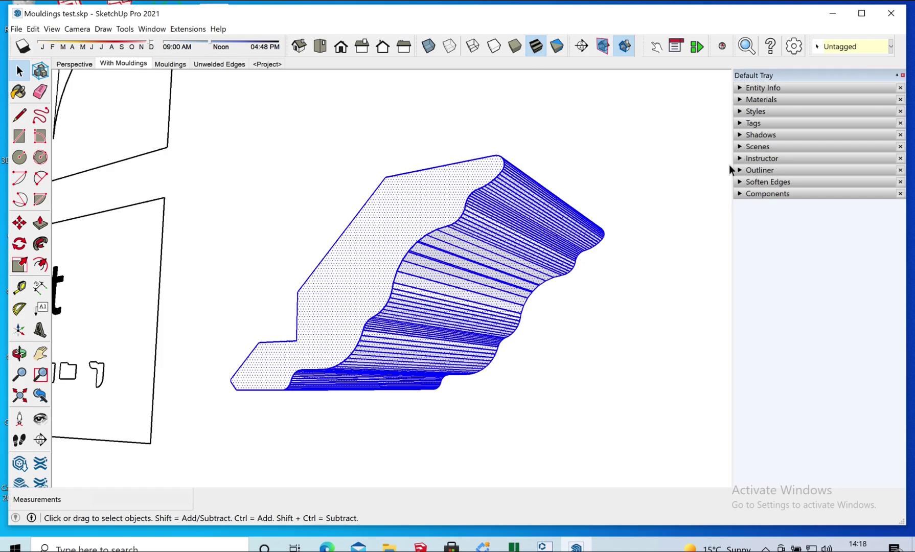
{"action": "left_click", "coordinate": [742, 182]}
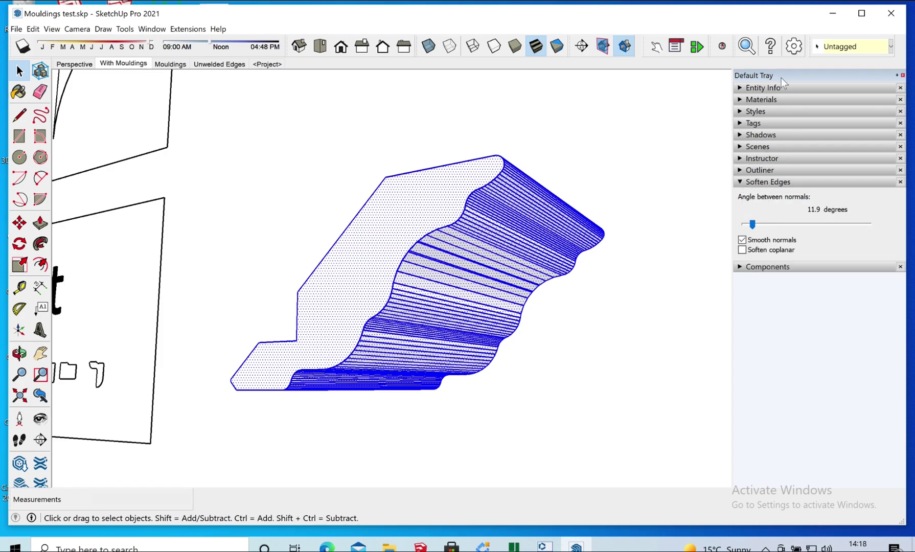
{"action": "right_click", "coordinate": [463, 225]}
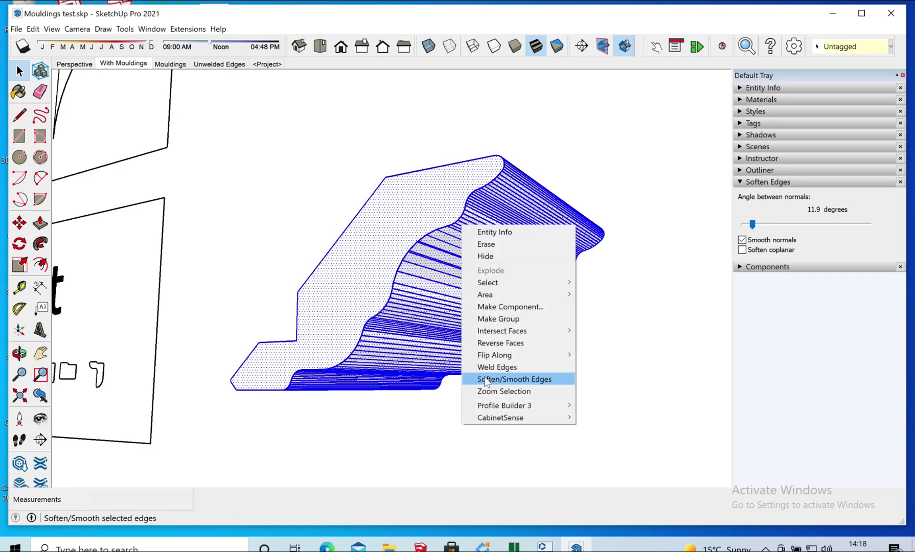
{"action": "left_click", "coordinate": [769, 216]}
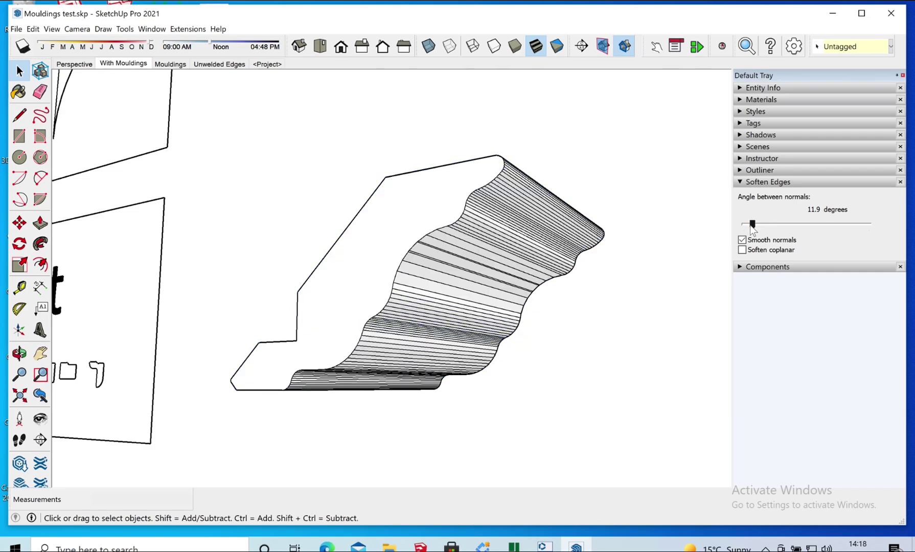
{"action": "left_click_drag", "start_coordinate": [752, 224], "coordinate": [773, 232]}
{"action": "middle_click_drag", "start_coordinate": [433, 162], "coordinate": [444, 185]}
{"action": "scroll", "coordinate": [483, 261], "scroll_direction": "down", "scroll_amount": 8}
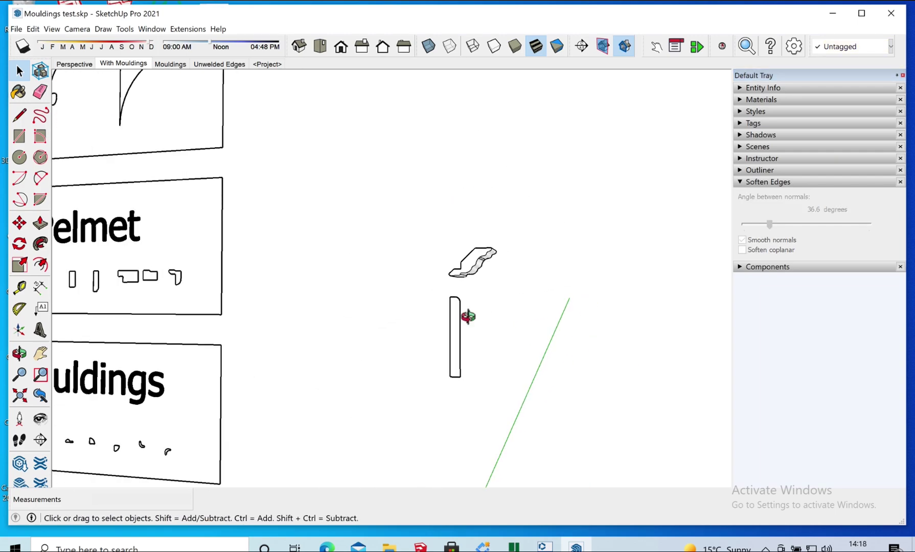
{"action": "middle_click_drag", "start_coordinate": [468, 316], "coordinate": [429, 399]}
{"action": "key", "text": "p"}
{"action": "scroll", "coordinate": [430, 389], "scroll_direction": "up", "scroll_amount": 2}
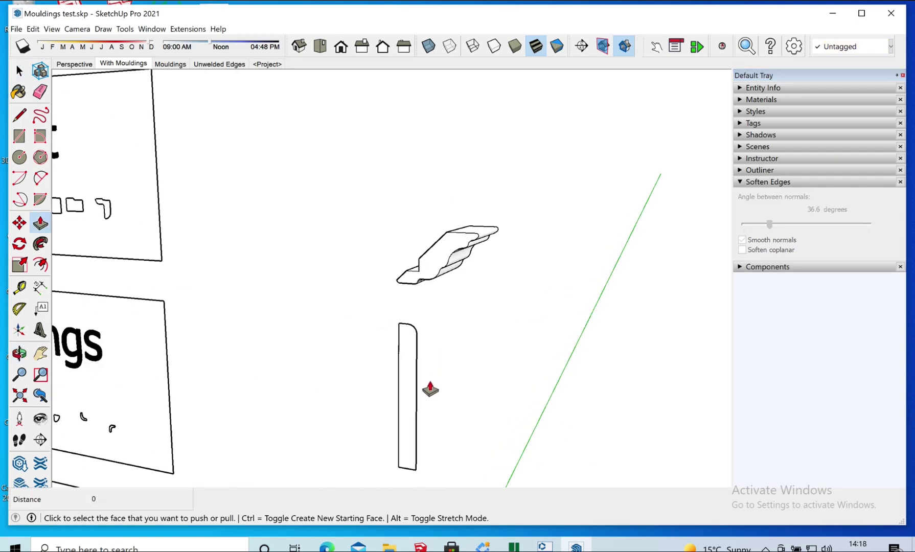
{"action": "scroll", "coordinate": [431, 390], "scroll_direction": "up", "scroll_amount": 5}
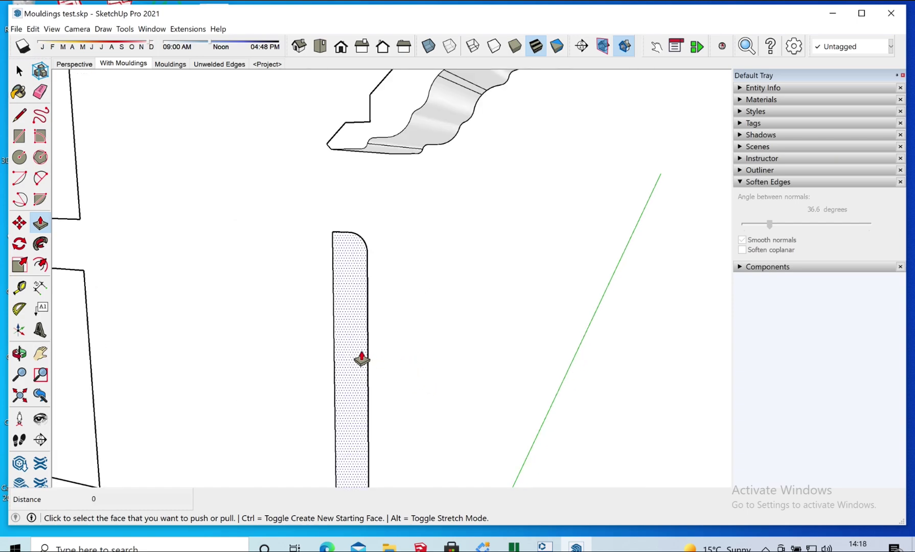
{"action": "left_click", "coordinate": [361, 359]}
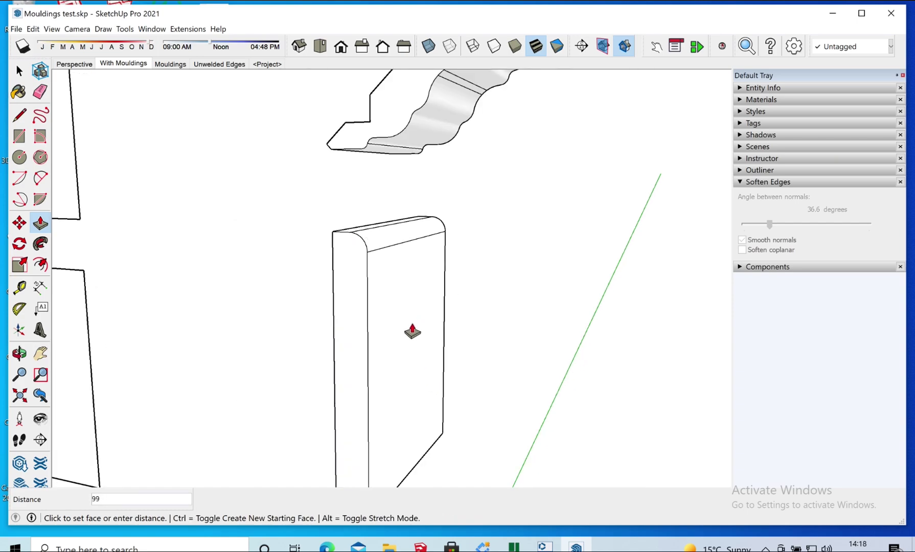
{"action": "middle_click_drag", "start_coordinate": [408, 298], "coordinate": [388, 291]}
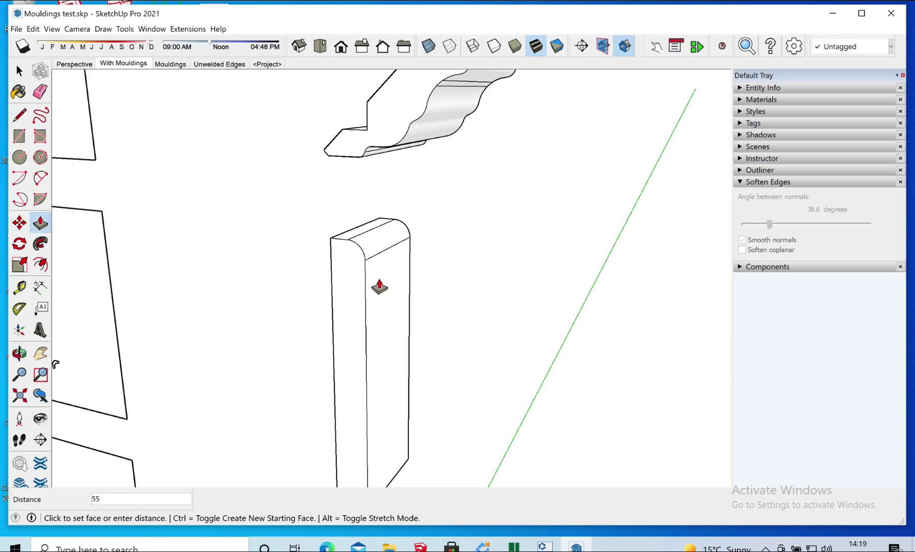
{"action": "key", "text": "Escape"}
{"action": "key", "text": "space"}
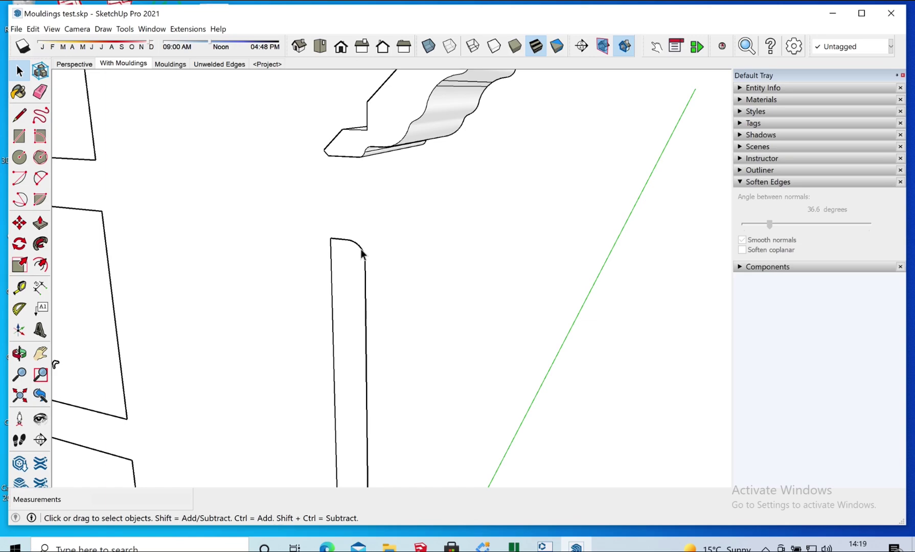
Weld the profile's arc and right edge into one curve, then test-extrude the rounded face.
{"action": "left_click", "coordinate": [366, 282], "text": "shift"}
{"action": "right_click", "coordinate": [364, 254]}
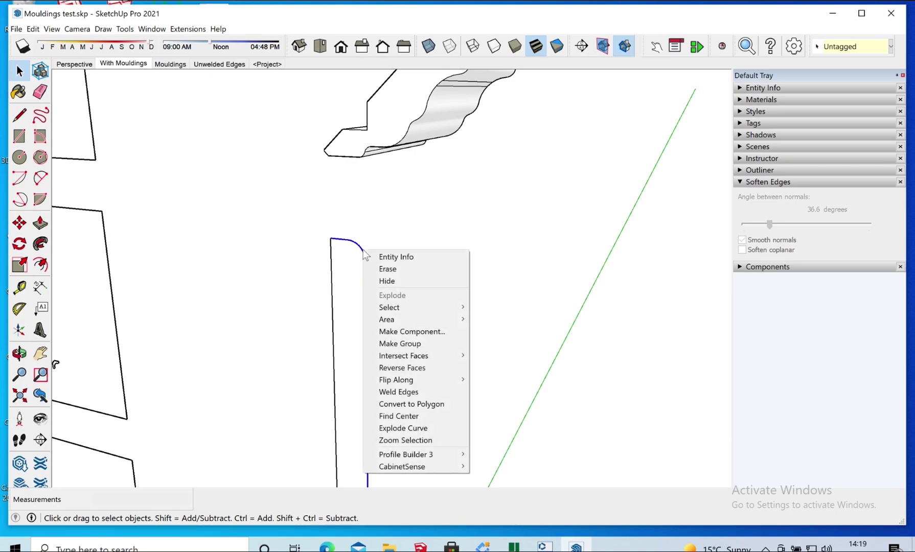
{"action": "left_click", "coordinate": [406, 391]}
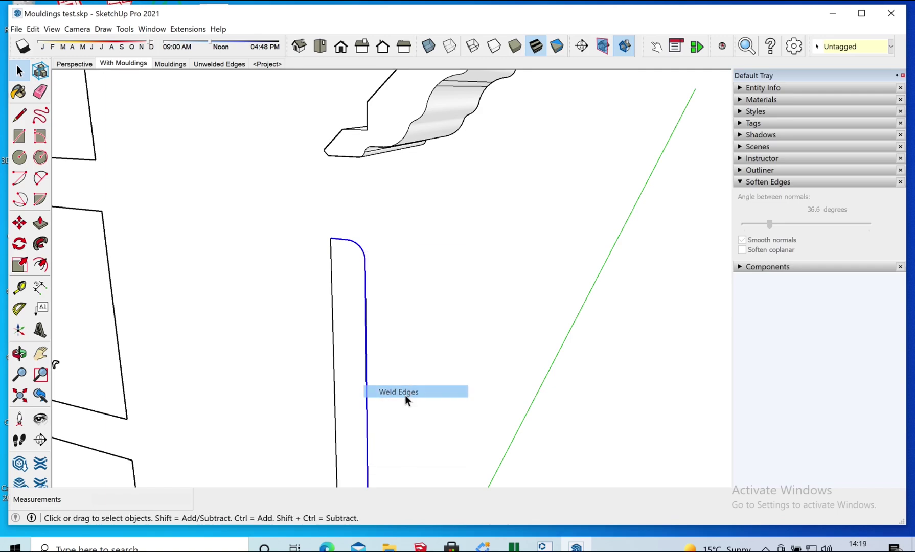
{"action": "key", "text": "p"}
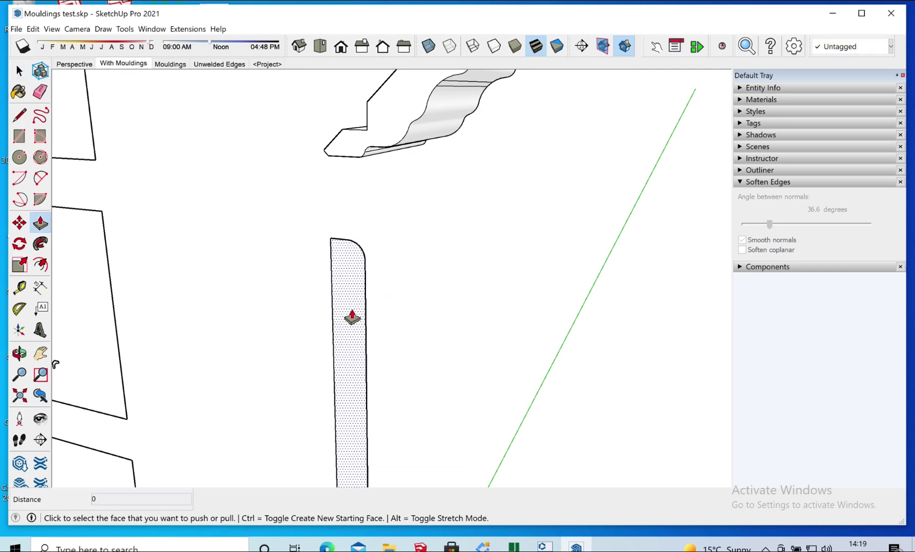
{"action": "left_click", "coordinate": [352, 317]}
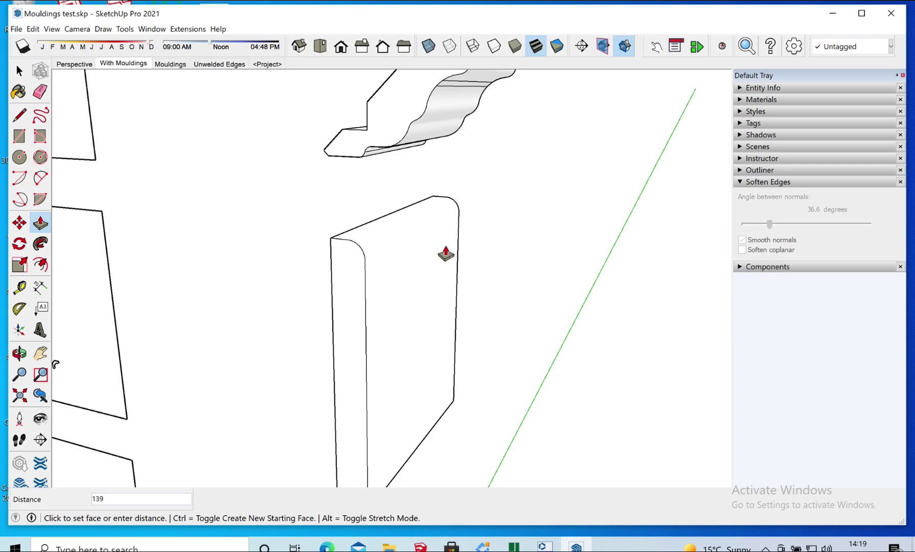
{"action": "left_click", "coordinate": [445, 253]}
{"action": "scroll", "coordinate": [467, 258], "scroll_direction": "down", "scroll_amount": 6}
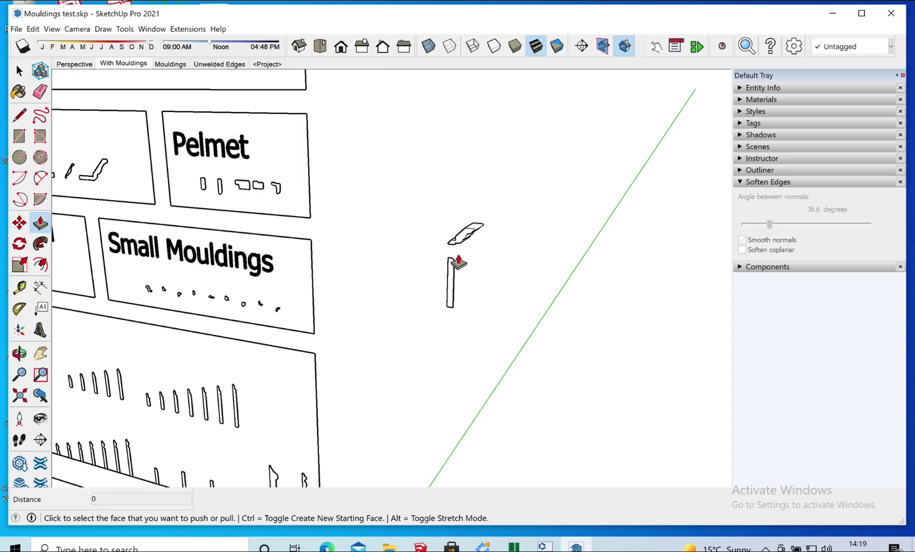
Bring the Coving and Cornice boards into view, trial-extrude a coving profile, then undo it.
{"action": "key", "text": "h"}
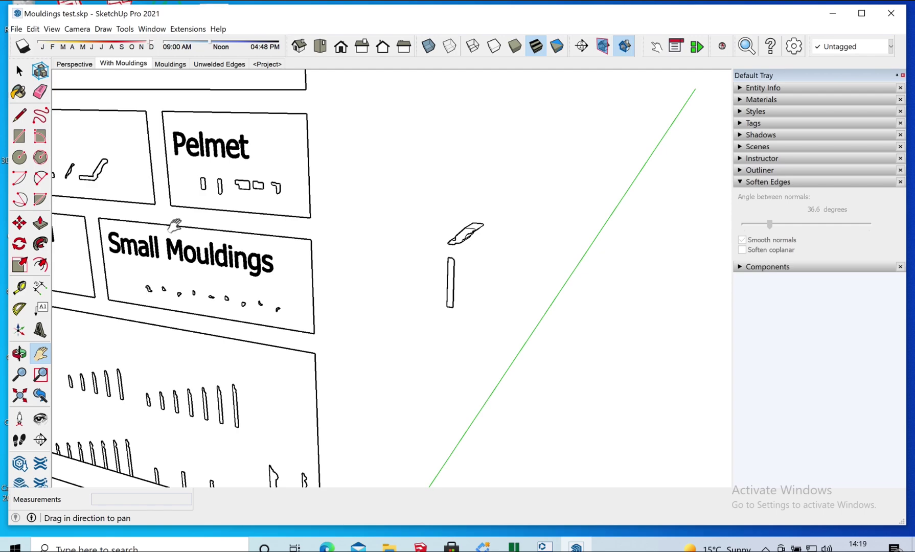
{"action": "left_click_drag", "start_coordinate": [174, 225], "coordinate": [344, 256]}
{"action": "key", "text": "o"}
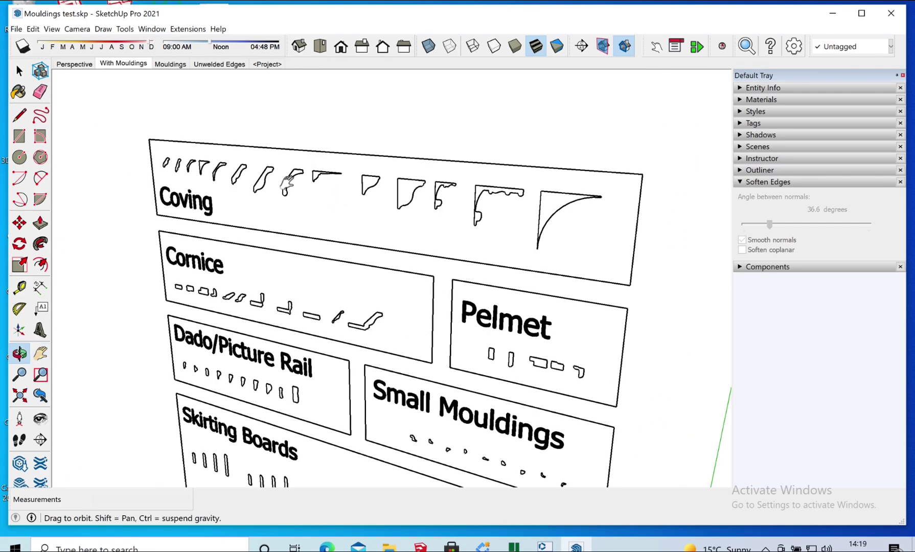
{"action": "left_click_drag", "start_coordinate": [288, 182], "coordinate": [317, 180]}
{"action": "key", "text": "h"}
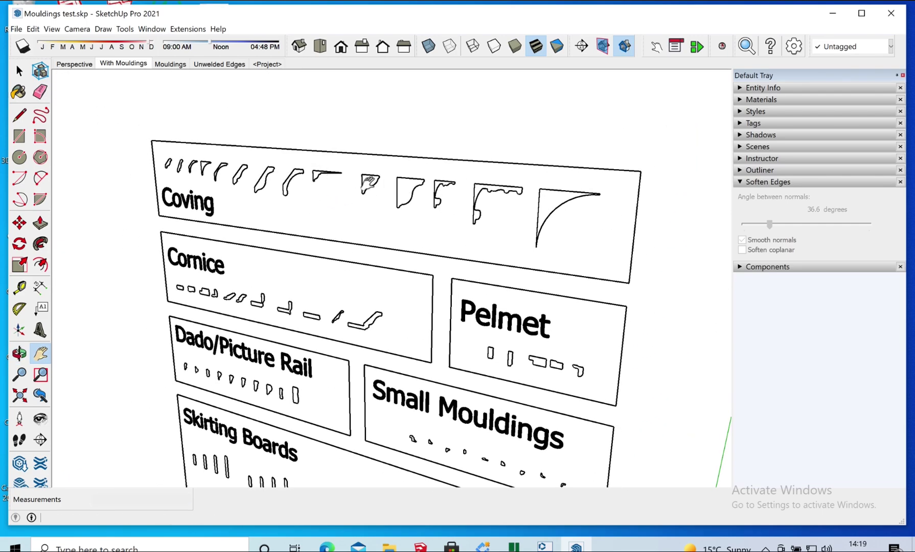
{"action": "scroll", "coordinate": [369, 183], "scroll_direction": "up", "scroll_amount": 5}
{"action": "key", "text": "p"}
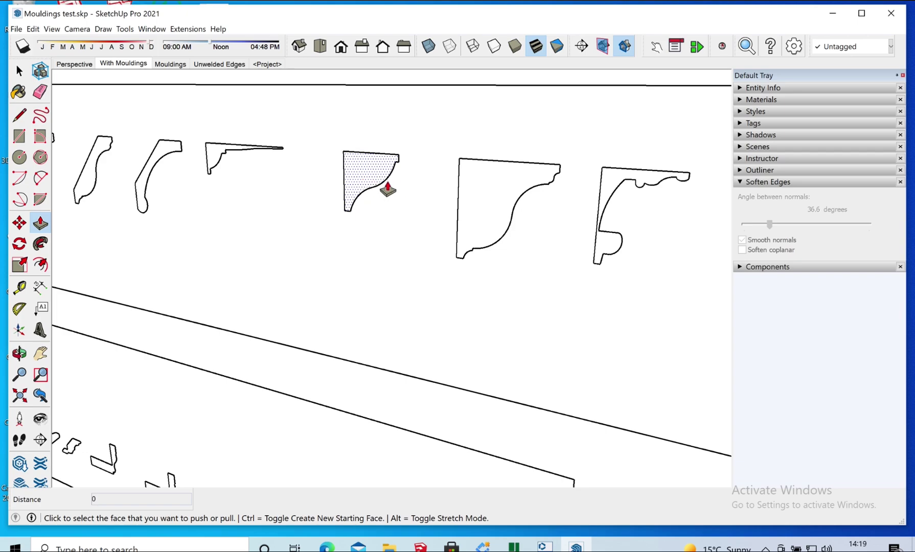
{"action": "left_click_drag", "start_coordinate": [358, 190], "coordinate": [445, 179]}
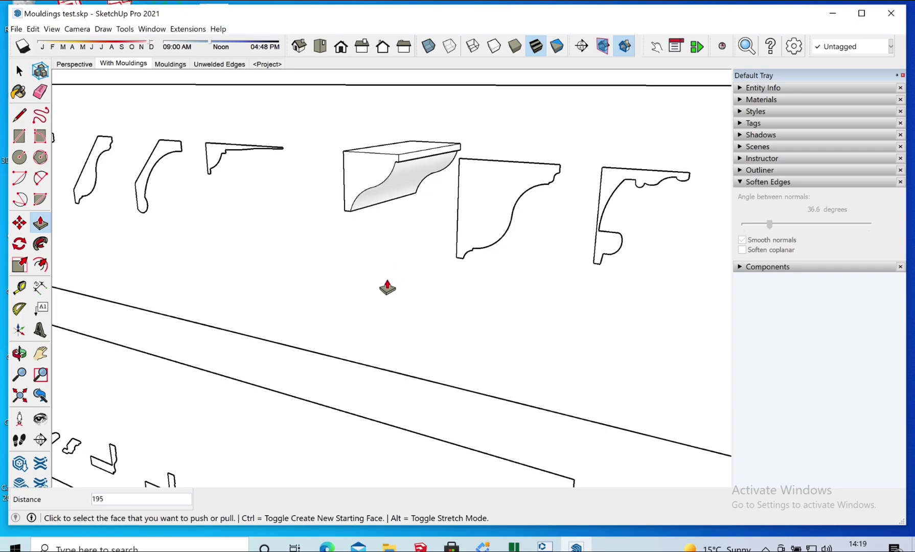
{"action": "mouse_move", "coordinate": [387, 288]}
{"action": "middle_mouse_down"}
{"action": "mouse_move", "coordinate": [379, 256]}
{"action": "mouse_move", "coordinate": [378, 272]}
{"action": "middle_mouse_up"}
{"action": "scroll", "coordinate": [381, 271], "scroll_direction": "down", "scroll_amount": 5}
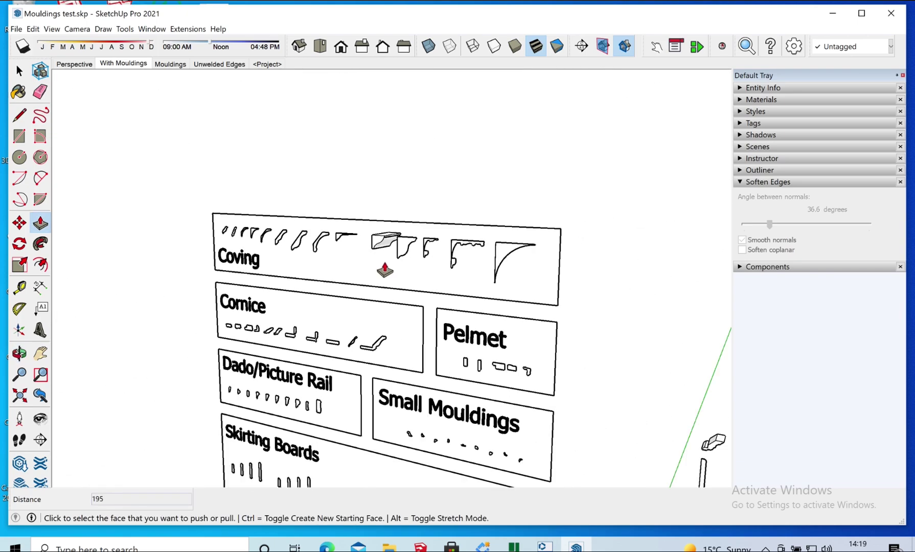
{"action": "key", "text": "ctrl+z"}
Frame the moulding sample boards and box-select all of them.
{"action": "key", "text": "h"}
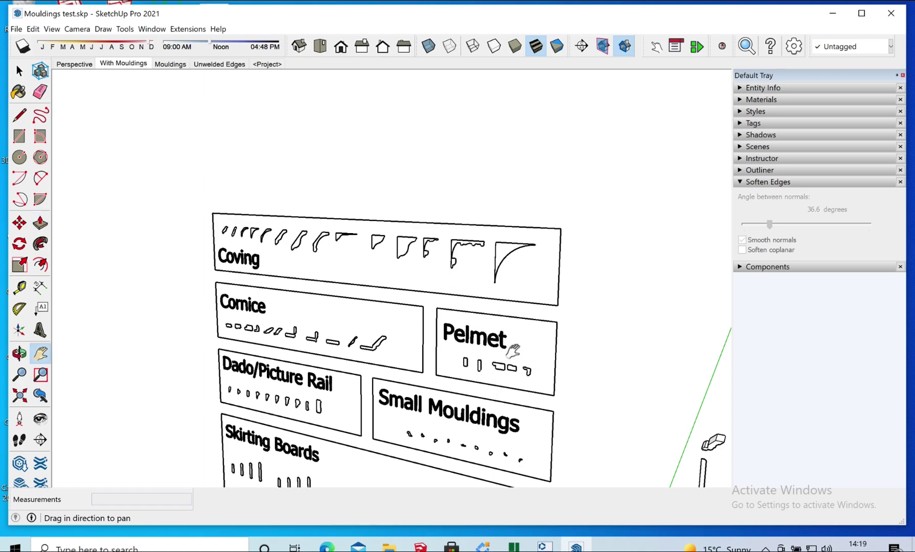
{"action": "left_click_drag", "start_coordinate": [513, 351], "coordinate": [430, 240]}
{"action": "middle_click_drag", "start_coordinate": [429, 240], "coordinate": [446, 307]}
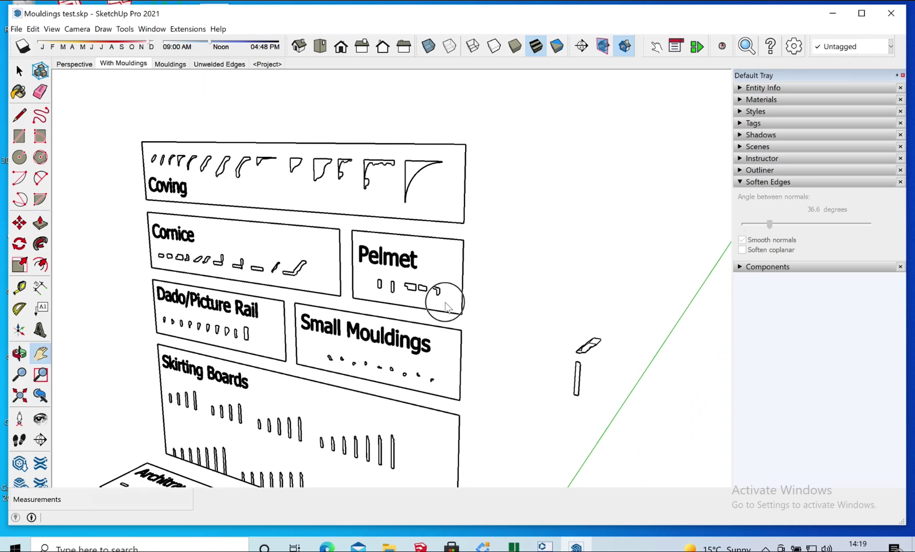
{"action": "scroll", "coordinate": [443, 251], "scroll_direction": "down", "scroll_amount": 3}
{"action": "scroll", "coordinate": [443, 242], "scroll_direction": "up", "scroll_amount": 1}
{"action": "scroll", "coordinate": [442, 241], "scroll_direction": "down", "scroll_amount": 2}
{"action": "middle_click_drag", "start_coordinate": [443, 242], "coordinate": [441, 246]}
{"action": "key", "text": "space"}
{"action": "left_click_drag", "start_coordinate": [207, 112], "coordinate": [590, 481]}
Delete the selected boards and load Freebird Mouldings UK from the Desktop's Freebird Sketchup Mouldings collection.
{"action": "key", "text": "Delete"}
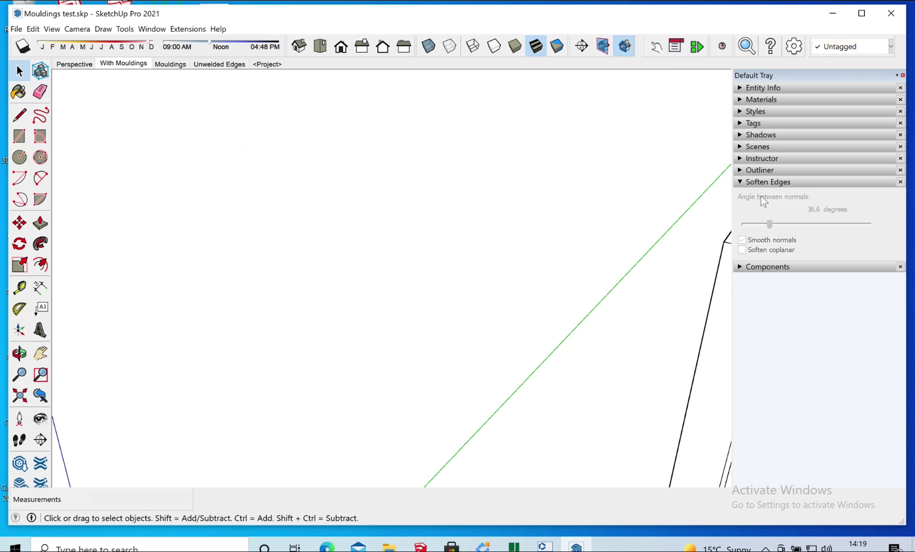
{"action": "left_click", "coordinate": [740, 181]}
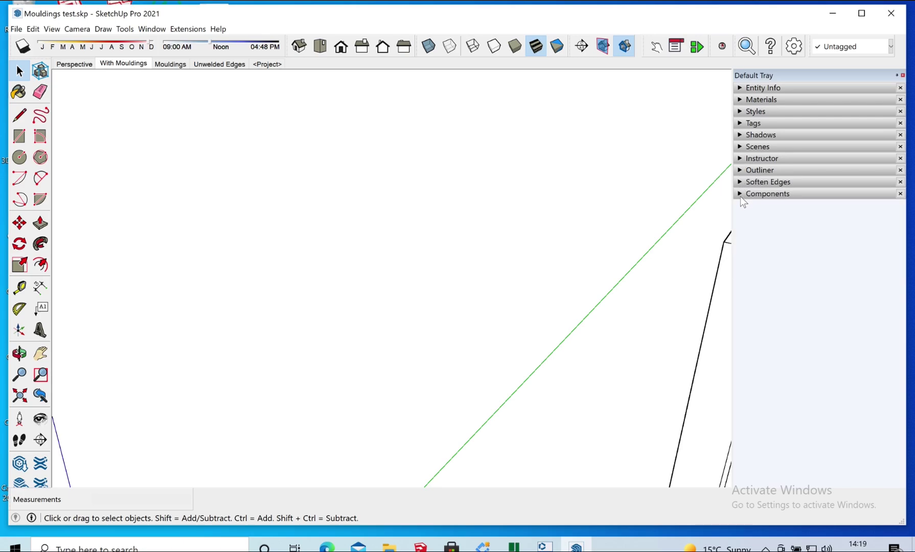
{"action": "left_click", "coordinate": [739, 195]}
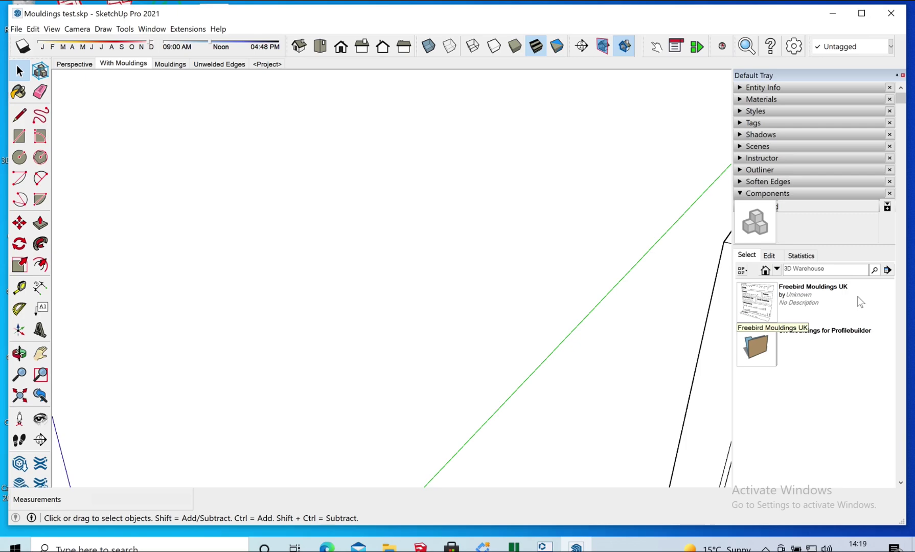
{"action": "left_click", "coordinate": [888, 270]}
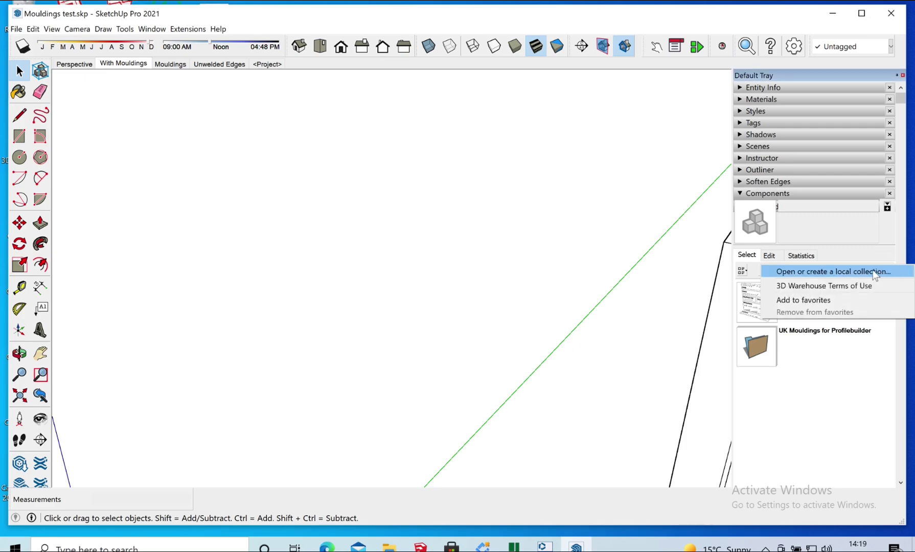
{"action": "left_click", "coordinate": [815, 273]}
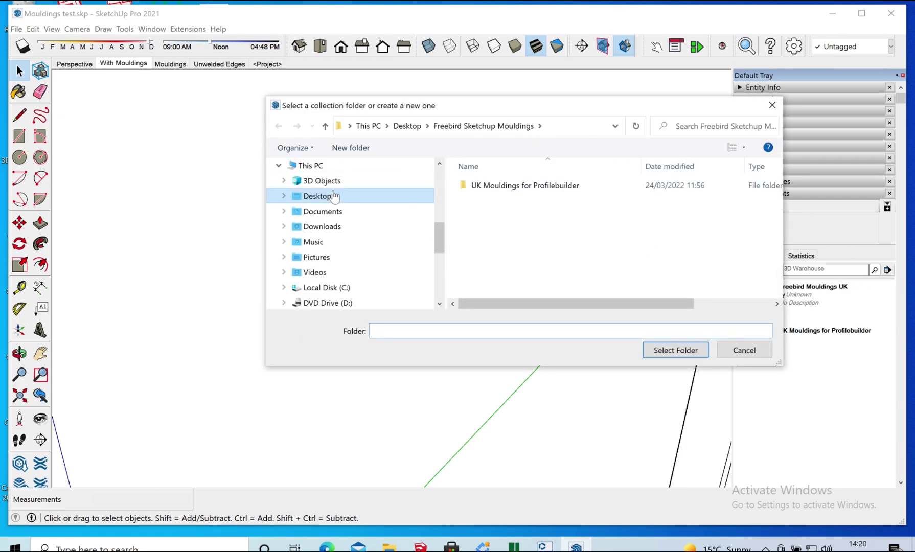
{"action": "left_click", "coordinate": [329, 197]}
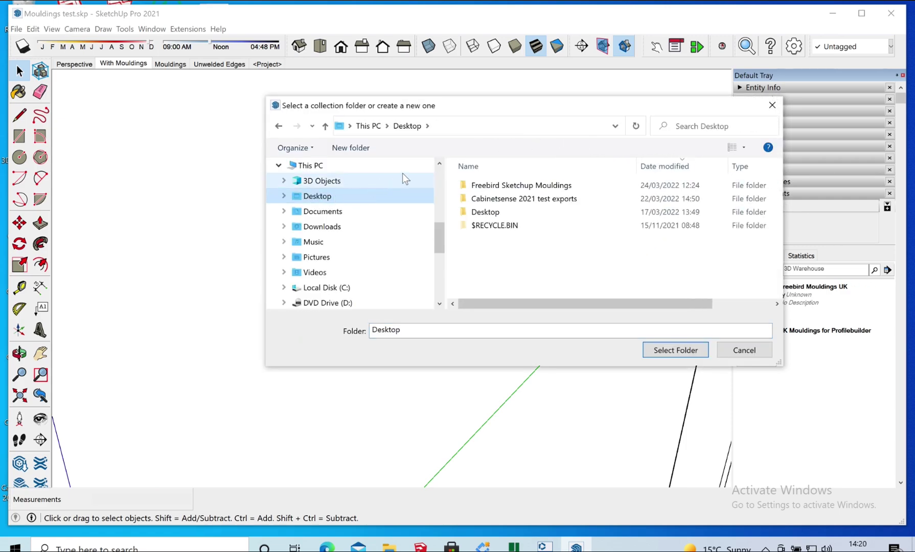
{"action": "left_click", "coordinate": [518, 186]}
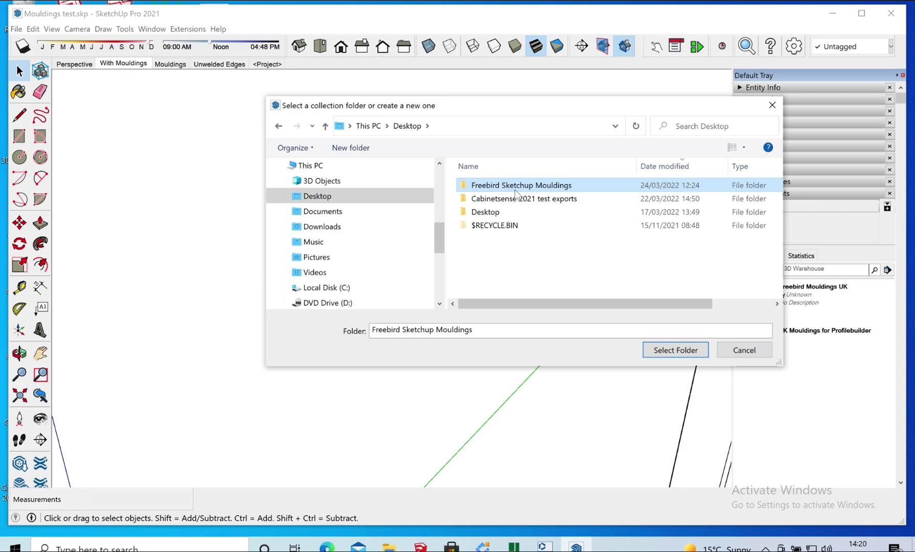
{"action": "left_click", "coordinate": [670, 352]}
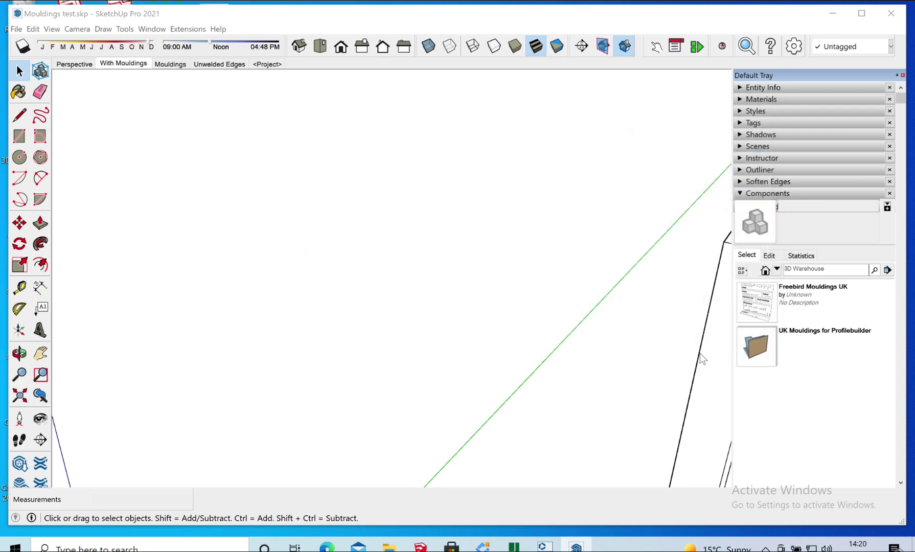
{"action": "left_click", "coordinate": [761, 310]}
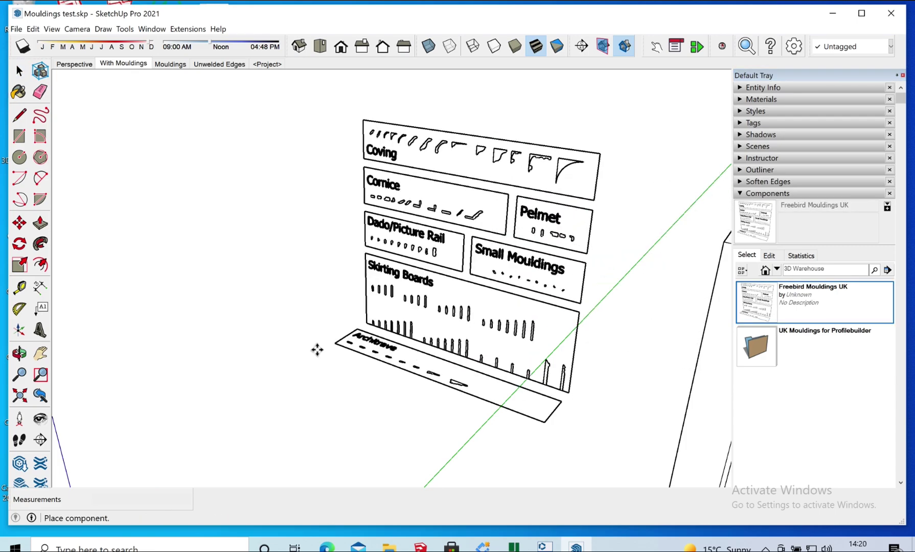
Place the Freebird Mouldings UK component in the model and explode it.
{"action": "left_click", "coordinate": [261, 381]}
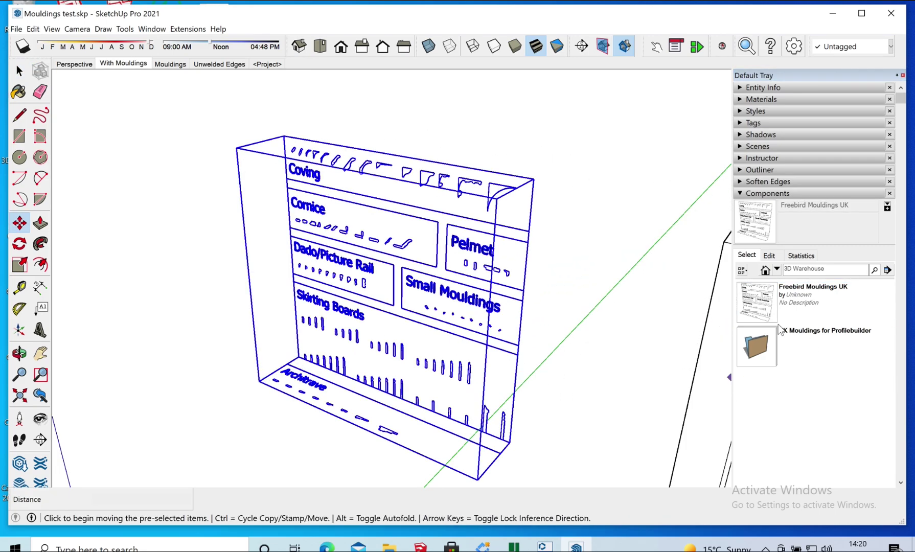
{"action": "left_click", "coordinate": [25, 79]}
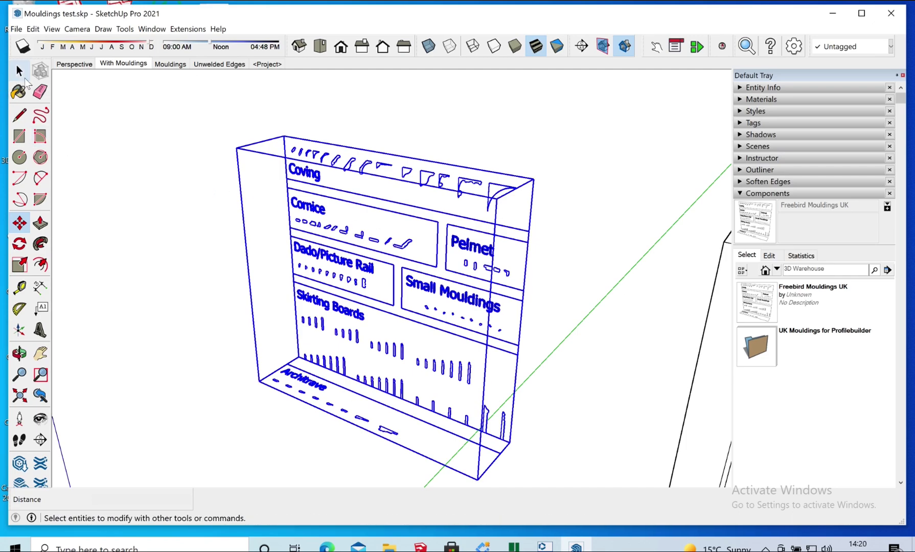
{"action": "middle_click_drag", "start_coordinate": [485, 205], "coordinate": [527, 188]}
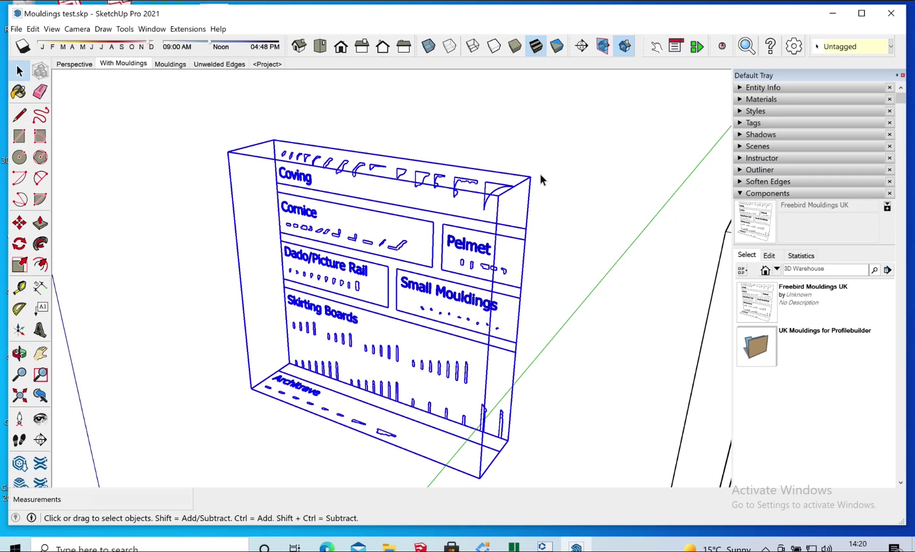
{"action": "right_click", "coordinate": [500, 174]}
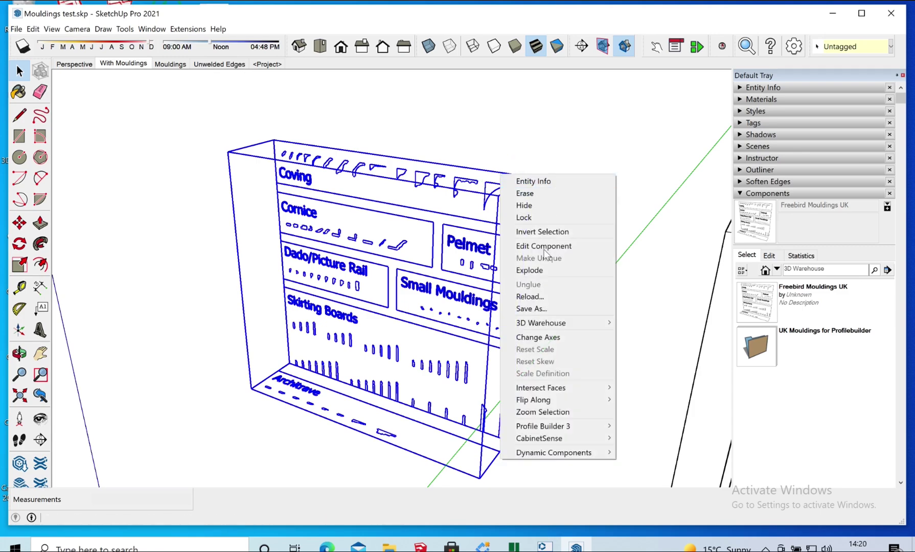
{"action": "left_click", "coordinate": [535, 270]}
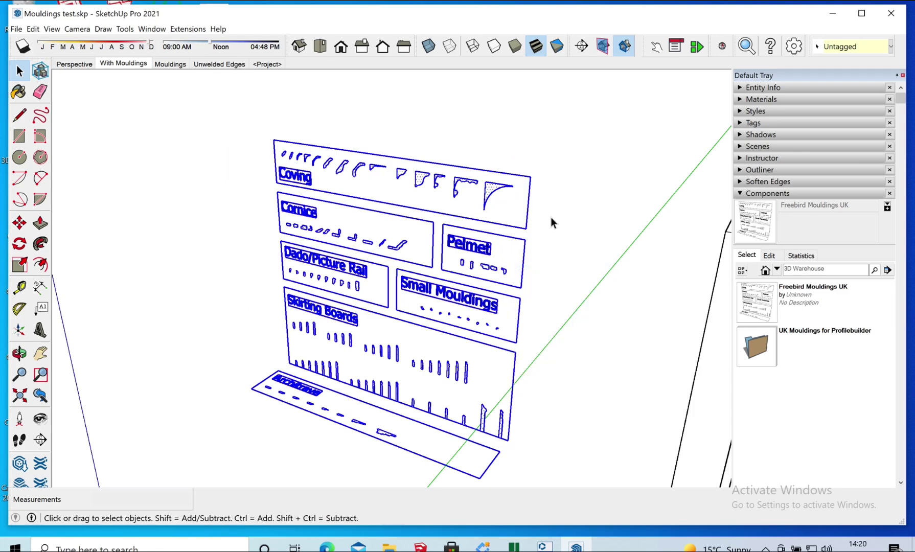
Zoom in on the Coving board and select its quarter-round profiles to inspect them.
{"action": "left_click", "coordinate": [531, 155]}
{"action": "scroll", "coordinate": [507, 188], "scroll_direction": "up", "scroll_amount": 5}
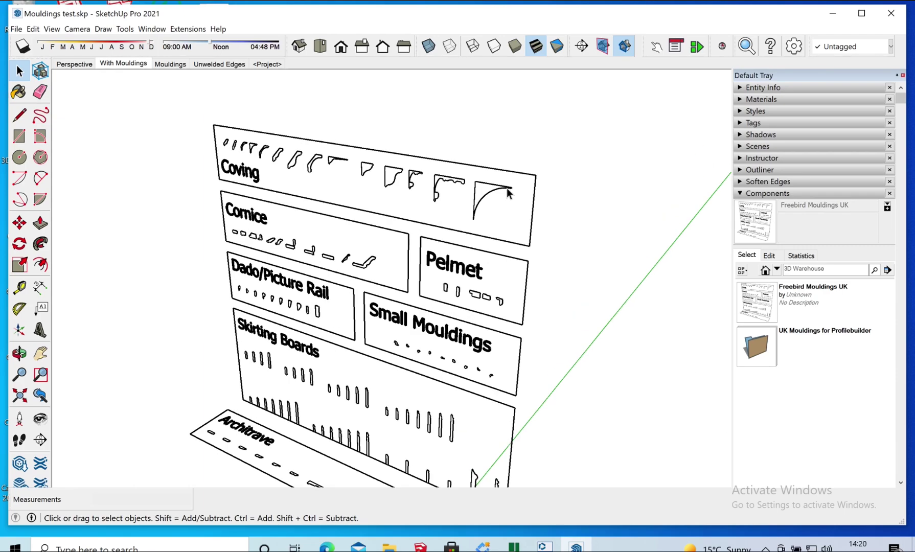
{"action": "scroll", "coordinate": [416, 180], "scroll_direction": "up", "scroll_amount": 3}
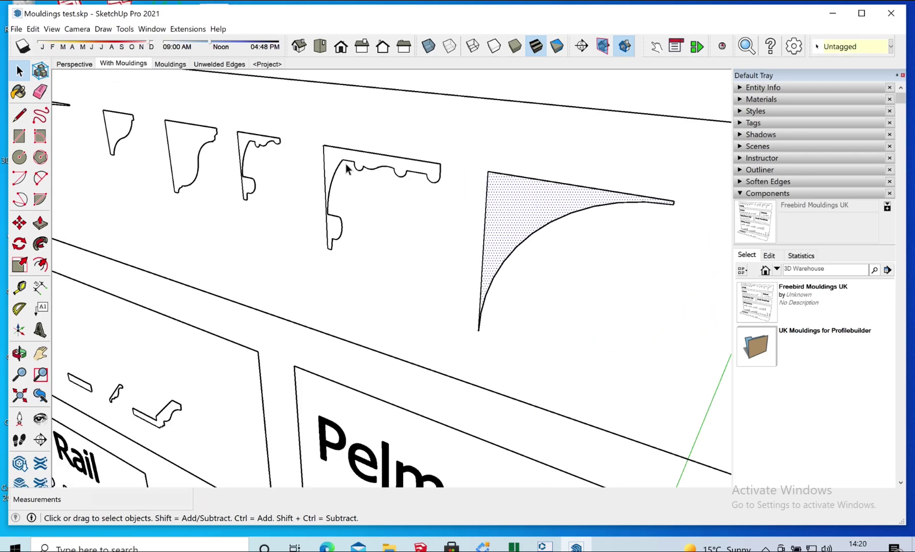
{"action": "left_click", "coordinate": [340, 157]}
{"action": "left_click", "coordinate": [509, 194]}
{"action": "scroll", "coordinate": [333, 169], "scroll_direction": "down", "scroll_amount": 10}
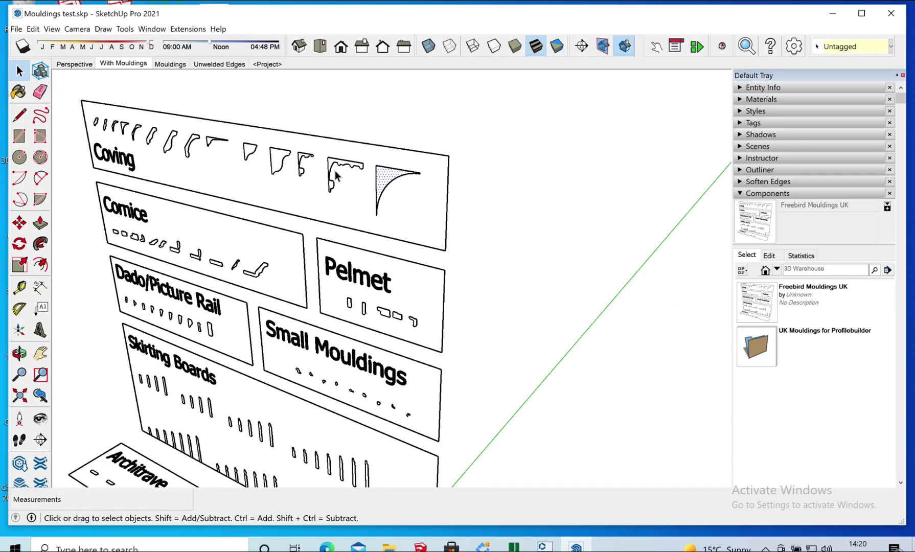
Switch to the Perspective scene and look down on the bookcase wall's top corner.
{"action": "scroll", "coordinate": [335, 169], "scroll_direction": "down", "scroll_amount": 3}
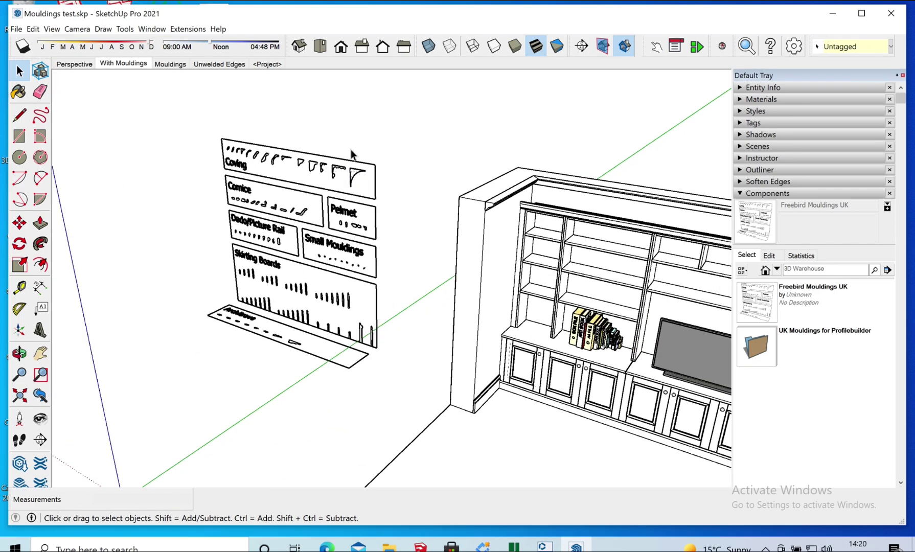
{"action": "left_click", "coordinate": [74, 64]}
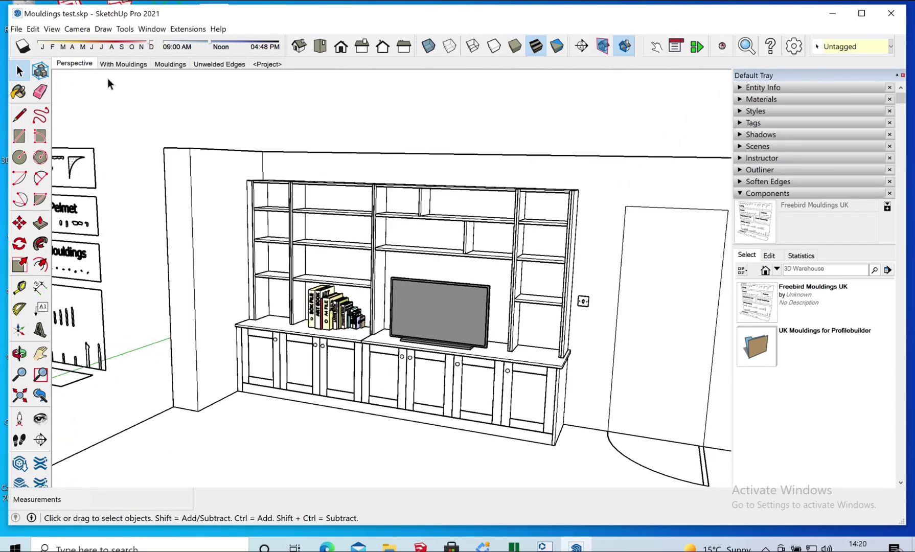
{"action": "key", "text": "h"}
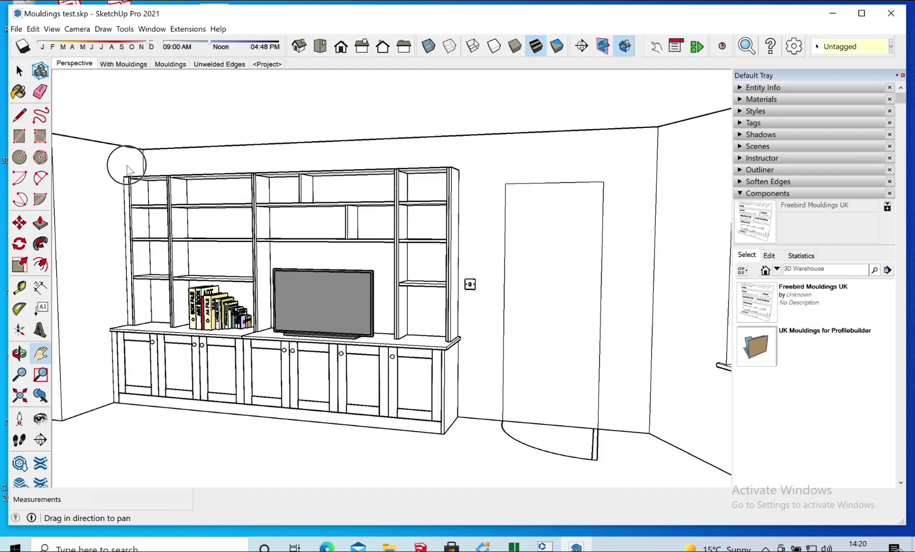
{"action": "left_click_drag", "start_coordinate": [131, 165], "coordinate": [486, 150]}
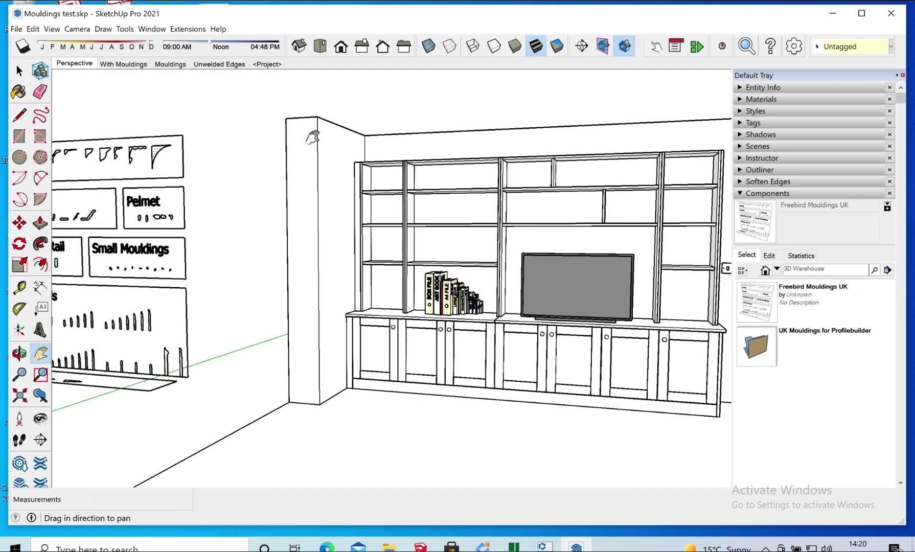
{"action": "left_click_drag", "start_coordinate": [311, 137], "coordinate": [310, 169]}
{"action": "middle_click_drag", "start_coordinate": [311, 170], "coordinate": [235, 256]}
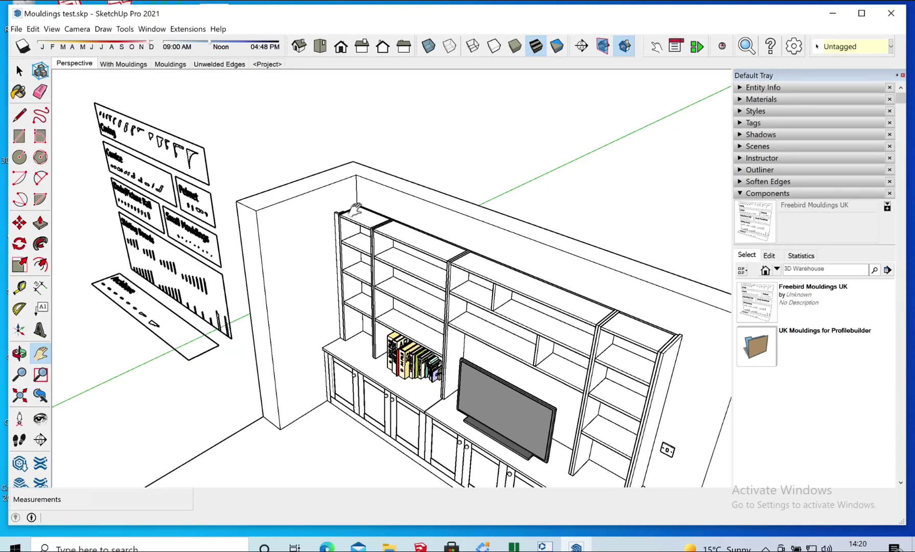
Draw edges from the wall's top corner along the wall top and down the far edge.
{"action": "key", "text": "l"}
{"action": "left_click", "coordinate": [257, 210]}
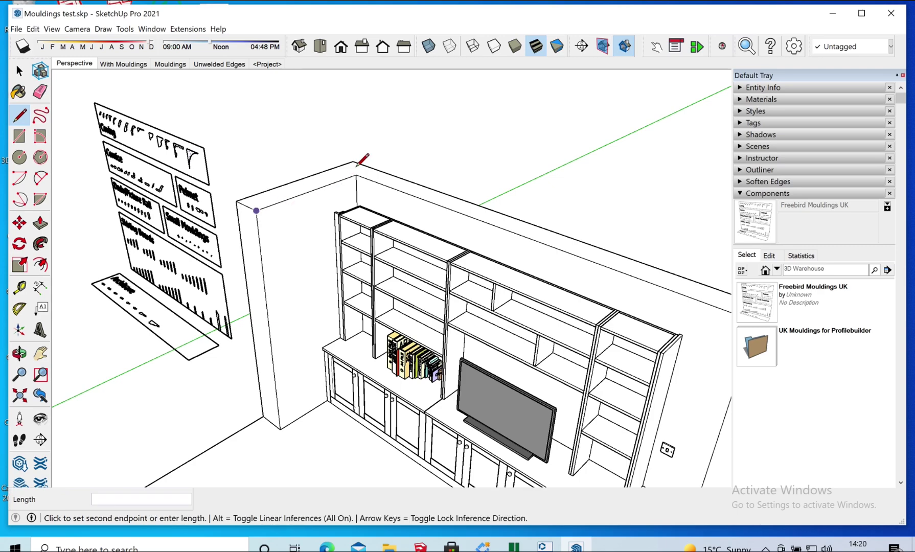
{"action": "left_click", "coordinate": [357, 175]}
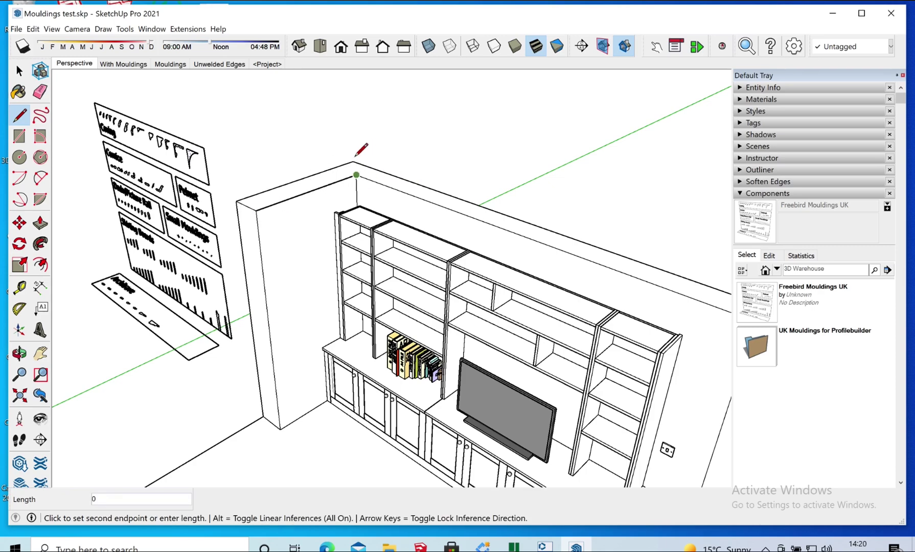
{"action": "scroll", "coordinate": [358, 151], "scroll_direction": "down", "scroll_amount": 1}
{"action": "scroll", "coordinate": [373, 182], "scroll_direction": "down", "scroll_amount": 3}
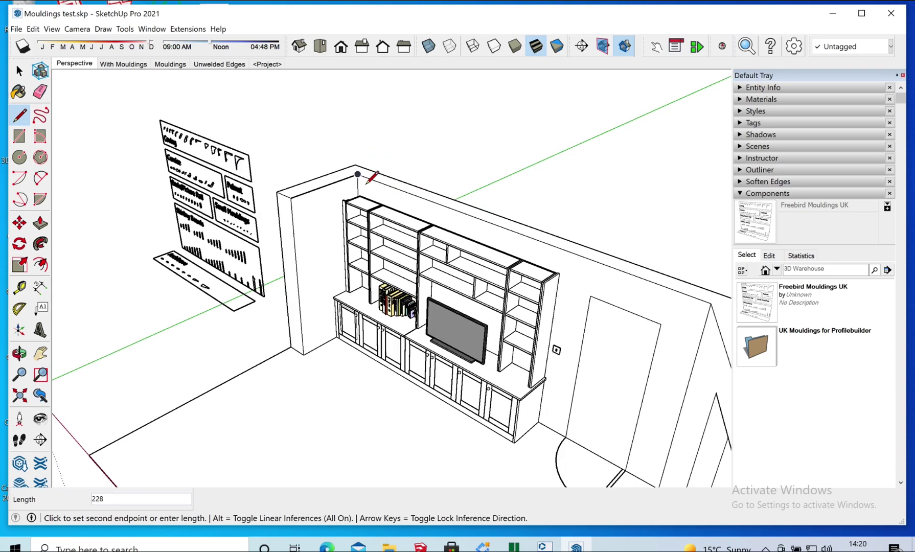
{"action": "left_click", "coordinate": [632, 277]}
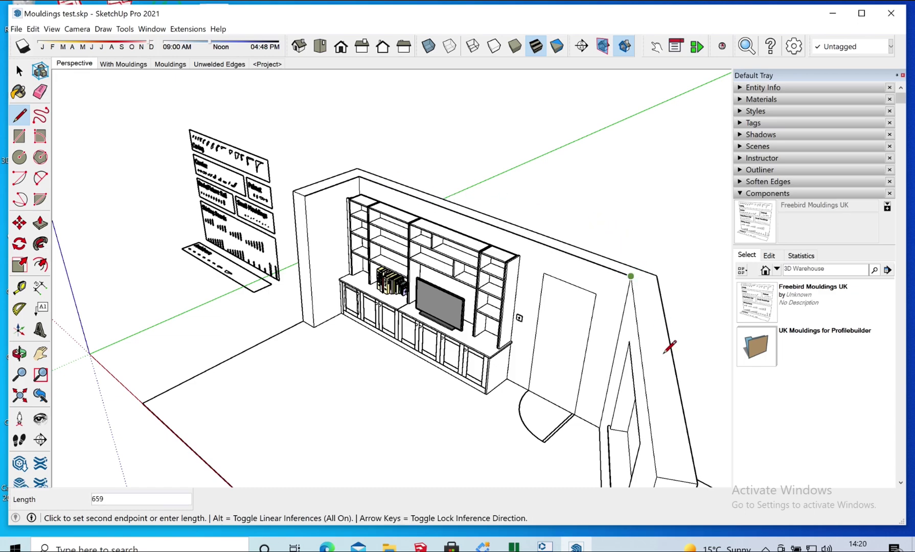
{"action": "left_click", "coordinate": [657, 476]}
{"action": "key", "text": "Escape"}
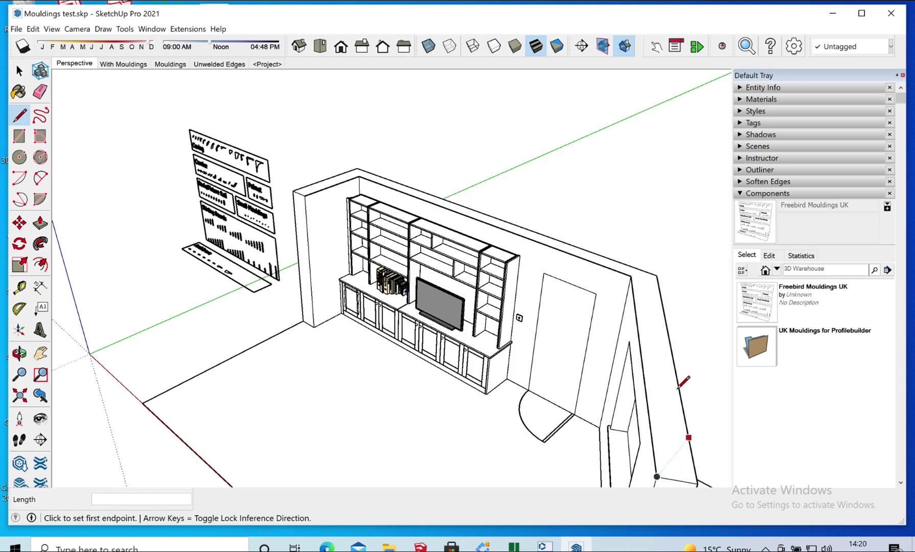
Reframe the bookcase and select the top edge of the wall inside the walls group.
{"action": "key", "text": "space"}
{"action": "key", "text": "l"}
{"action": "key", "text": "space"}
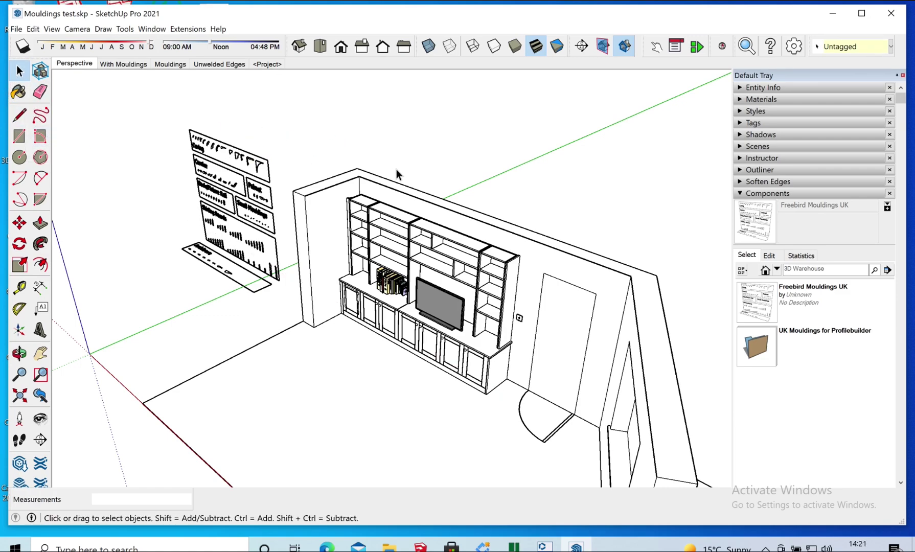
{"action": "key", "text": "l"}
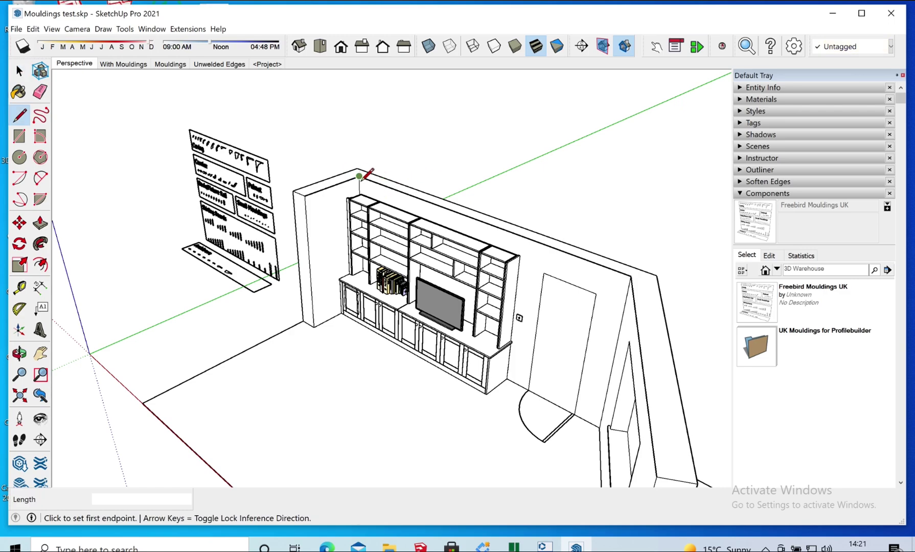
{"action": "scroll", "coordinate": [317, 187], "scroll_direction": "up", "scroll_amount": 5}
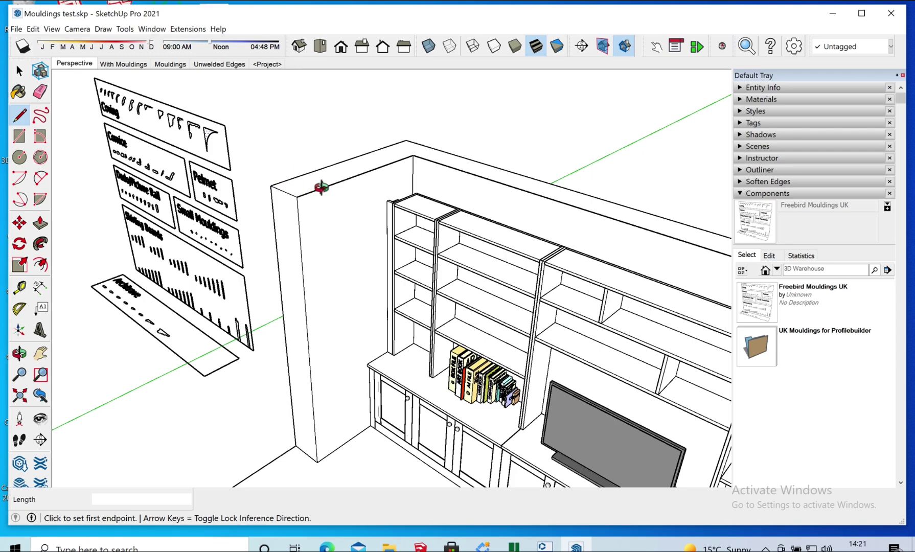
{"action": "middle_click_drag", "start_coordinate": [320, 188], "coordinate": [403, 175]}
{"action": "key", "text": "h"}
{"action": "left_click_drag", "start_coordinate": [508, 158], "coordinate": [316, 176]}
{"action": "scroll", "coordinate": [319, 179], "scroll_direction": "down", "scroll_amount": 2}
{"action": "middle_click_drag", "start_coordinate": [322, 181], "coordinate": [161, 210]}
{"action": "key", "text": "space"}
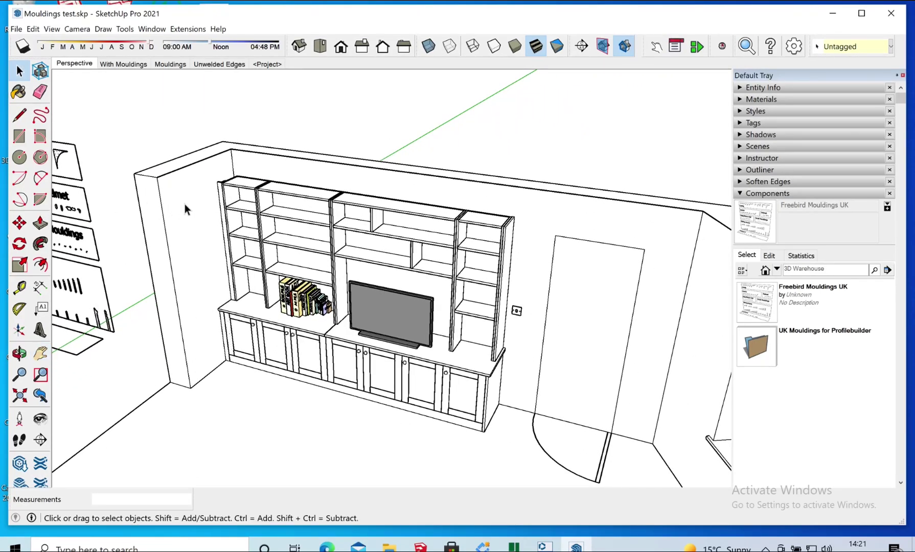
{"action": "left_click", "coordinate": [173, 207]}
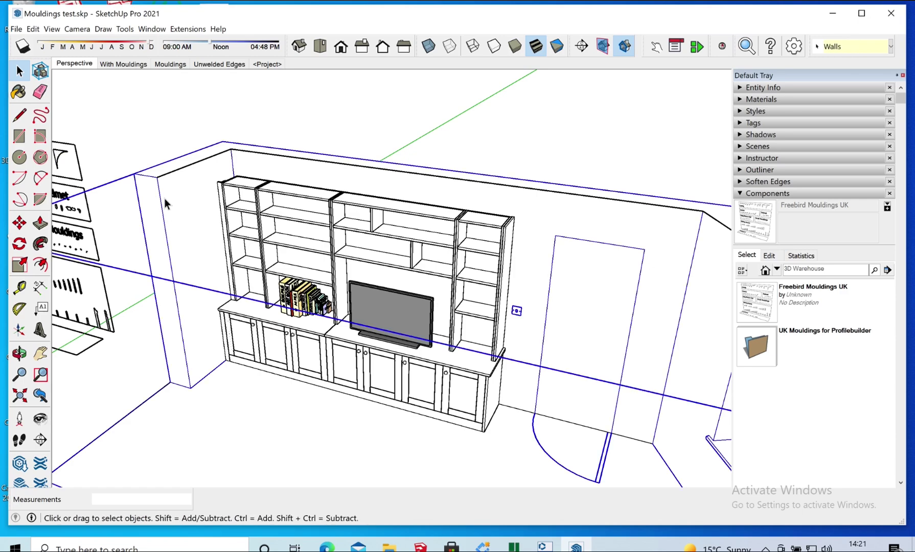
{"action": "left_click", "coordinate": [167, 173]}
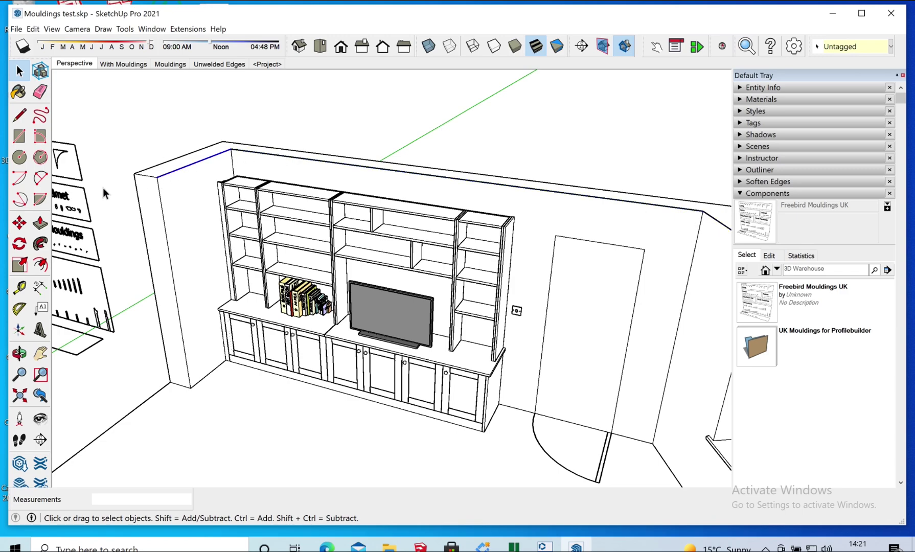
Select the third Coving profile on the sample boards together with its edges.
{"action": "key", "text": "h"}
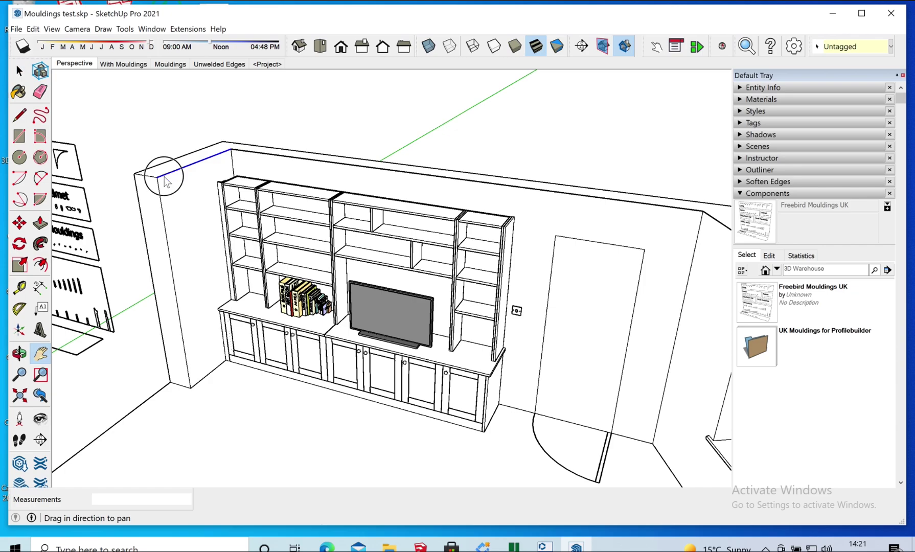
{"action": "left_click_drag", "start_coordinate": [201, 187], "coordinate": [491, 182]}
{"action": "scroll", "coordinate": [325, 153], "scroll_direction": "up", "scroll_amount": 3}
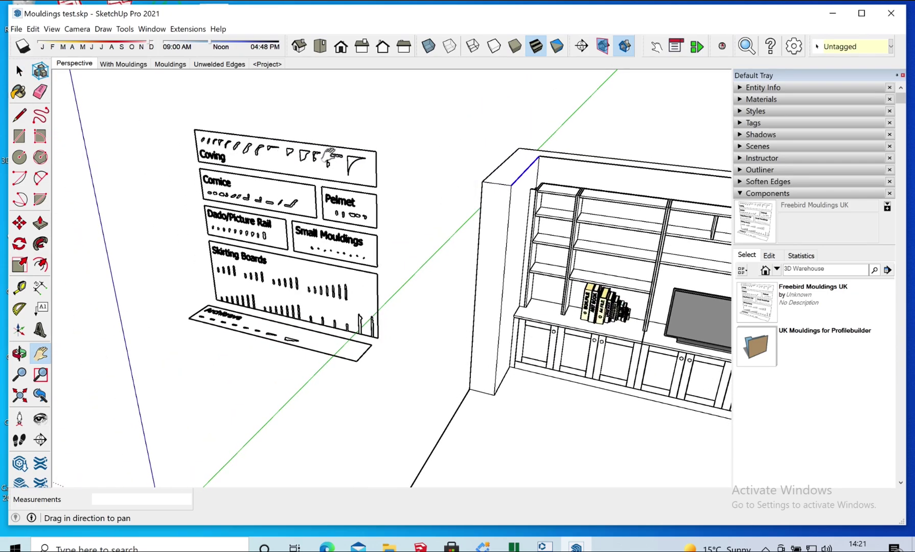
{"action": "scroll", "coordinate": [326, 155], "scroll_direction": "up", "scroll_amount": 2}
{"action": "scroll", "coordinate": [326, 153], "scroll_direction": "up", "scroll_amount": 5}
{"action": "key", "text": "space"}
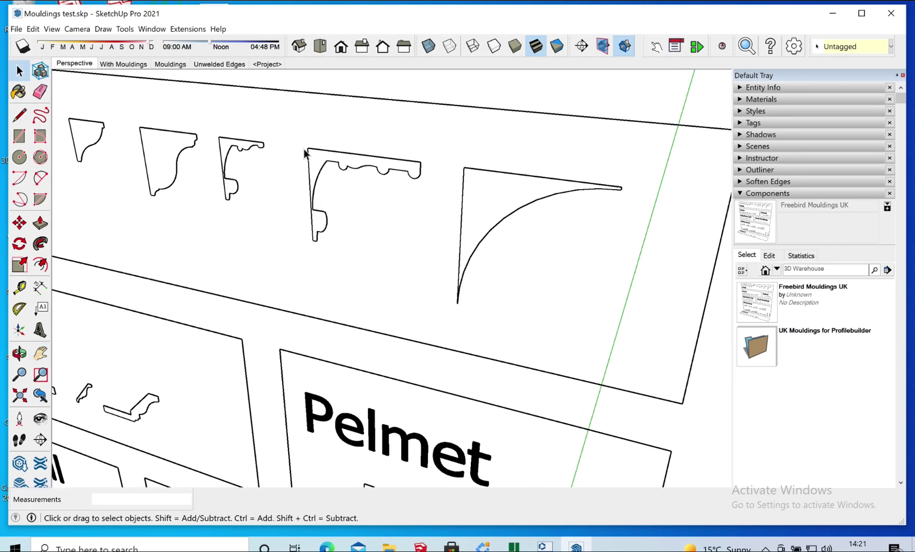
{"action": "left_click", "coordinate": [226, 143]}
{"action": "scroll", "coordinate": [224, 144], "scroll_direction": "up", "scroll_amount": 3}
{"action": "double_click", "coordinate": [229, 146]}
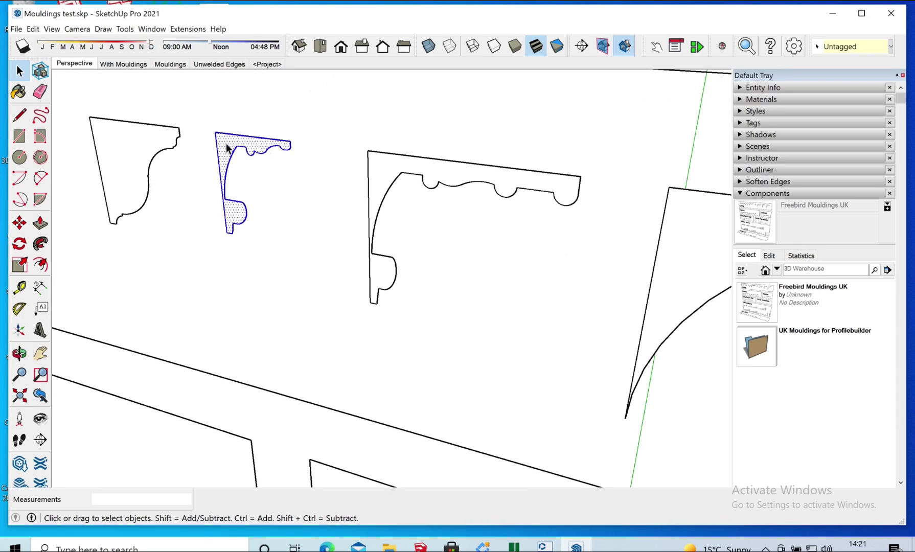
Copy the Coving profile with Move+Ctrl onto the cabinet's top corner.
{"action": "key", "text": "m"}
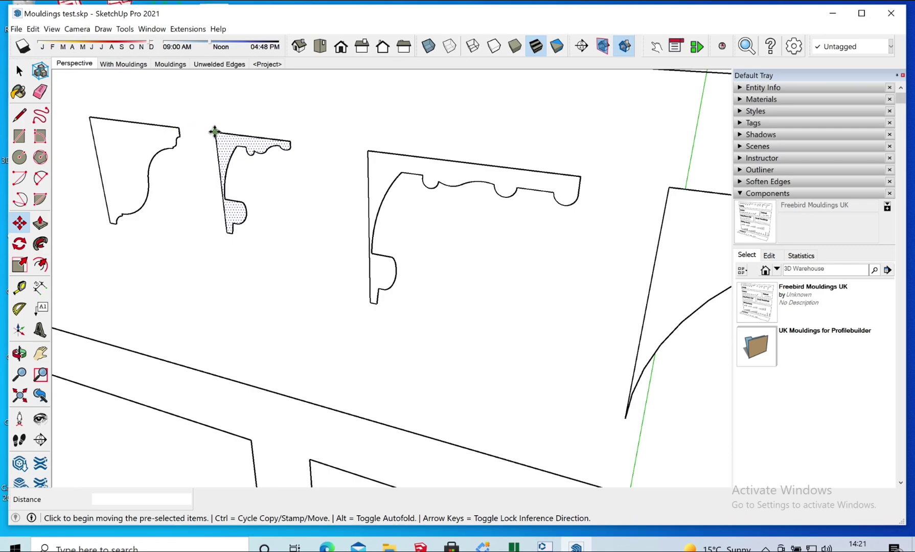
{"action": "left_click", "coordinate": [214, 132]}
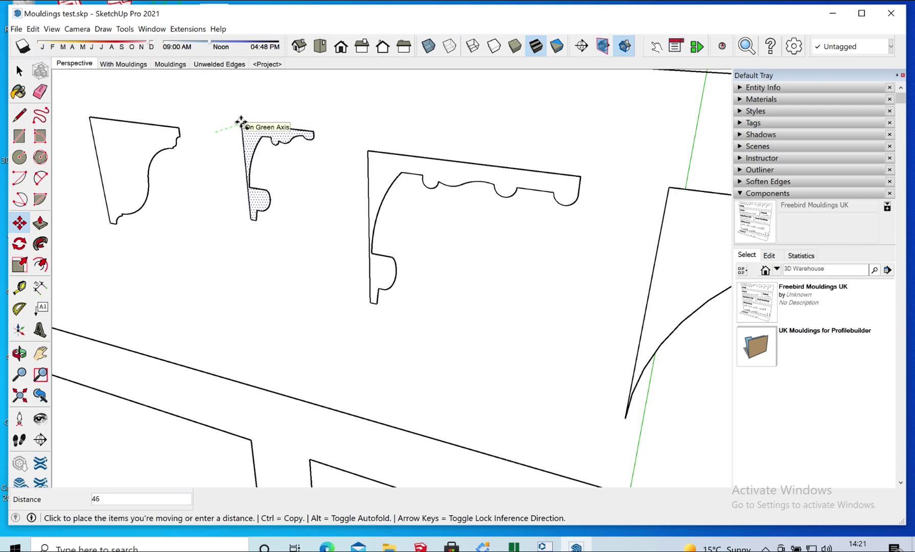
{"action": "key", "text": "ctrl"}
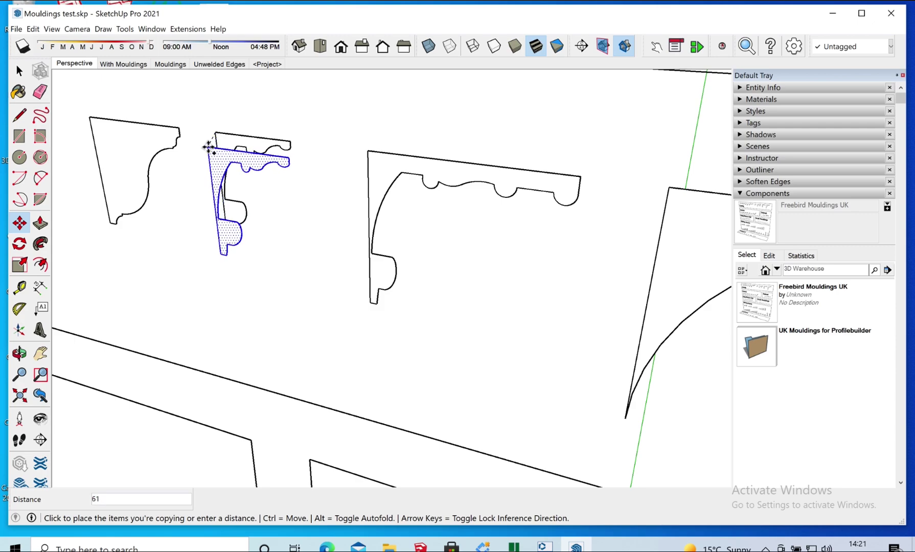
{"action": "scroll", "coordinate": [210, 147], "scroll_direction": "down", "scroll_amount": 5}
{"action": "scroll", "coordinate": [209, 147], "scroll_direction": "down", "scroll_amount": 8}
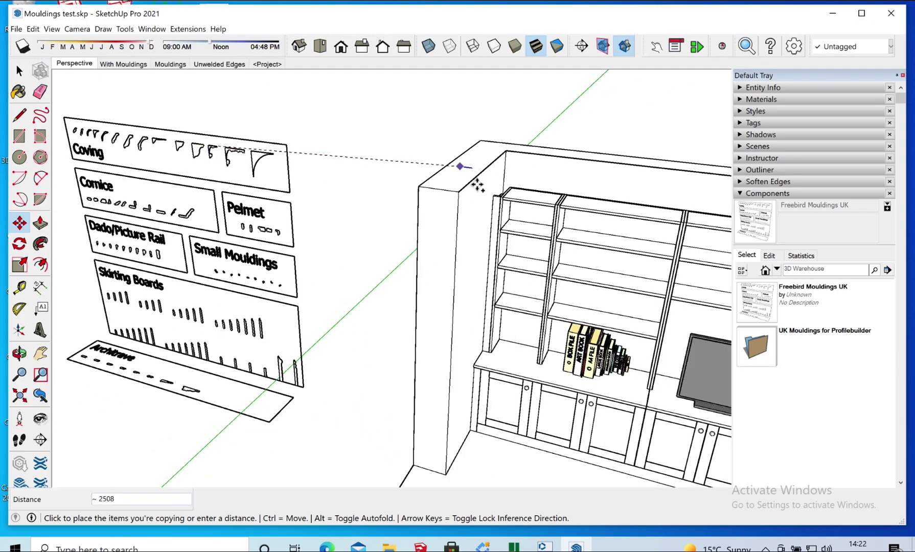
{"action": "scroll", "coordinate": [501, 189], "scroll_direction": "up", "scroll_amount": 5}
{"action": "scroll", "coordinate": [429, 198], "scroll_direction": "up", "scroll_amount": 4}
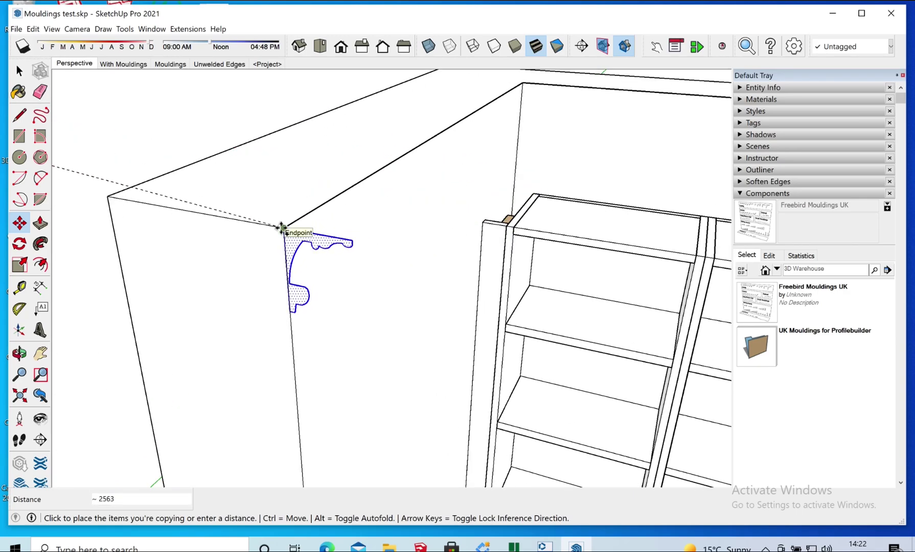
{"action": "left_click", "coordinate": [282, 227]}
{"action": "key", "text": "space"}
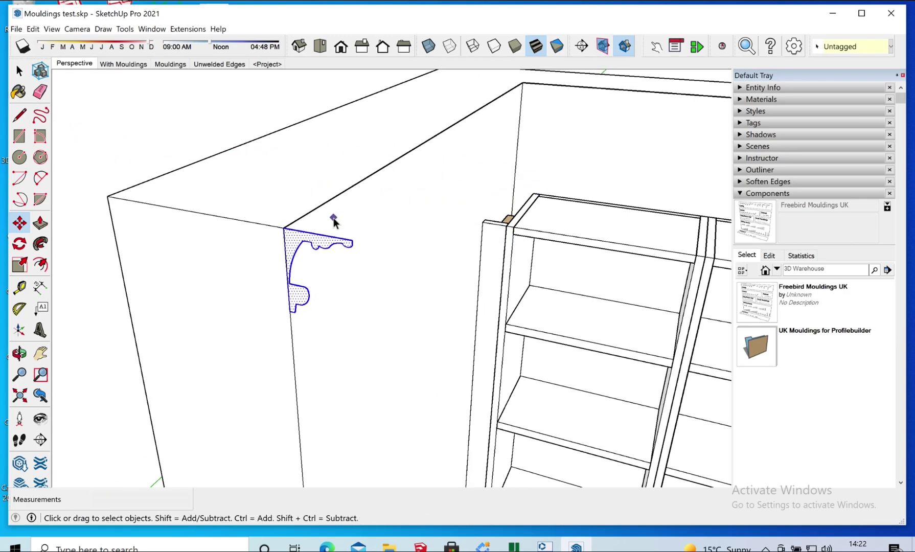
Select the cabinet's top-front edge as path and the whole profile, then apply Follow Me.
{"action": "middle_click_drag", "start_coordinate": [391, 244], "coordinate": [328, 274]}
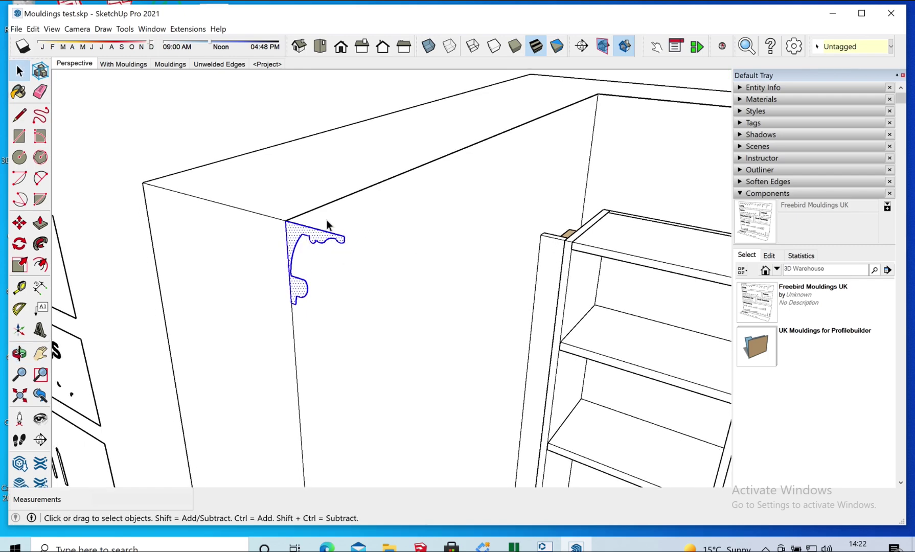
{"action": "left_click", "coordinate": [327, 204]}
{"action": "left_click", "coordinate": [394, 177]}
{"action": "left_click", "coordinate": [299, 238]}
{"action": "double_click", "coordinate": [295, 238]}
{"action": "left_click_drag", "start_coordinate": [238, 190], "coordinate": [376, 338]}
{"action": "left_click", "coordinate": [41, 244]}
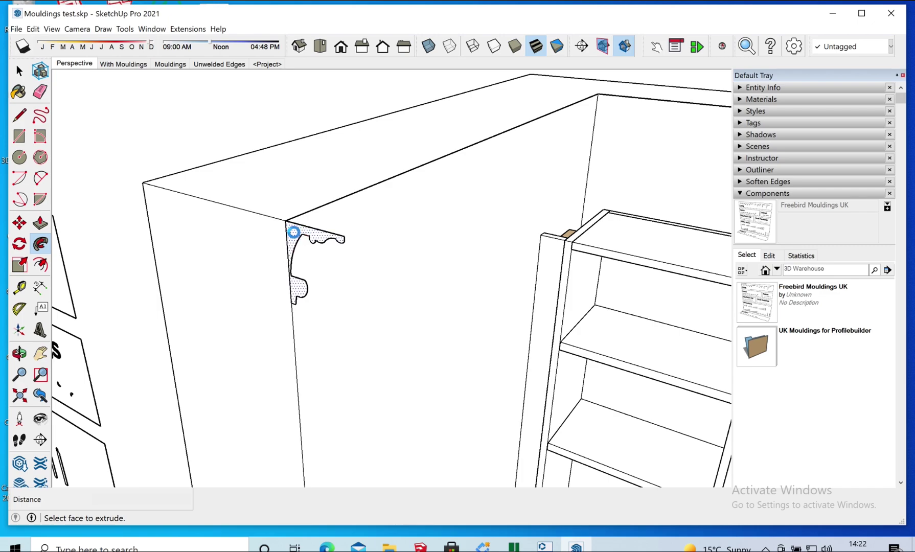
Complete the cornice sweep along the cabinet top edges and pan over to the wall top.
{"action": "left_click", "coordinate": [296, 237], "text": "alt"}
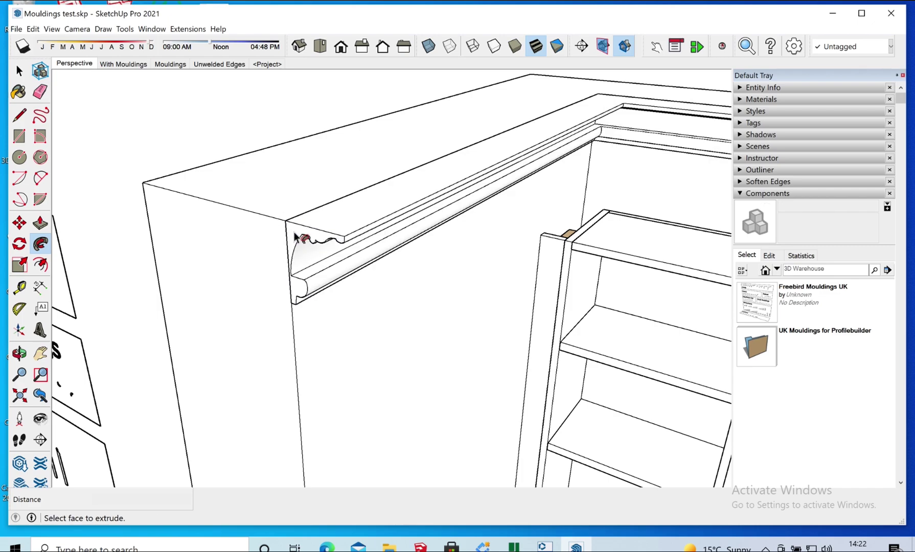
{"action": "scroll", "coordinate": [321, 405], "scroll_direction": "down", "scroll_amount": 4}
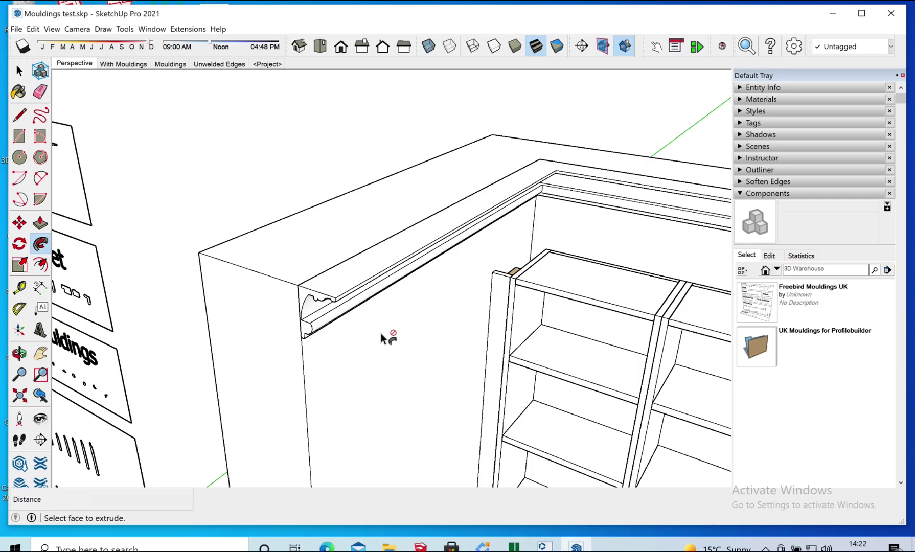
{"action": "scroll", "coordinate": [389, 331], "scroll_direction": "down", "scroll_amount": 2}
{"action": "middle_click_drag", "start_coordinate": [394, 326], "coordinate": [607, 292], "text": "shift"}
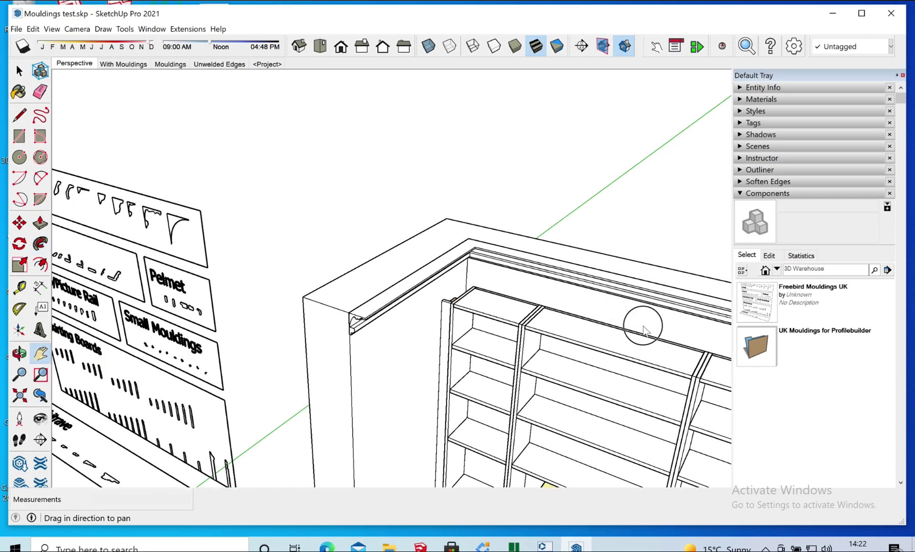
{"action": "middle_click_drag", "start_coordinate": [642, 325], "coordinate": [420, 246], "text": "shift"}
{"action": "middle_click_drag", "start_coordinate": [616, 250], "coordinate": [254, 223], "text": "shift"}
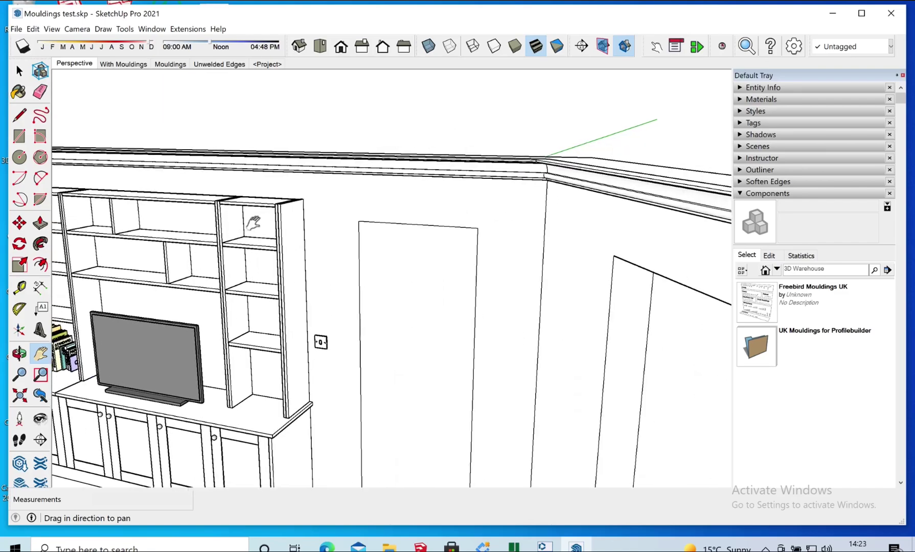
{"action": "middle_click_drag", "start_coordinate": [482, 191], "coordinate": [222, 160]}
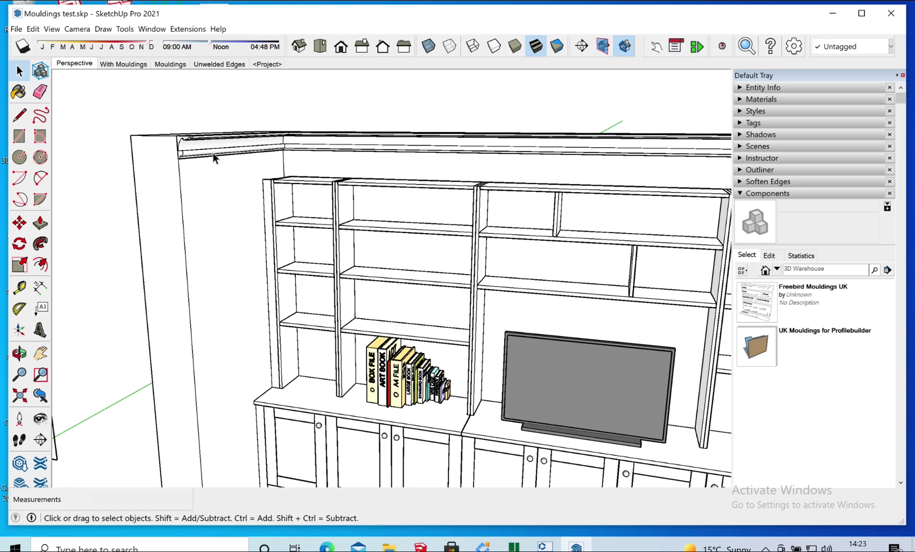
Select the whole cornice moulding and make it a group.
{"action": "triple_click", "coordinate": [204, 153]}
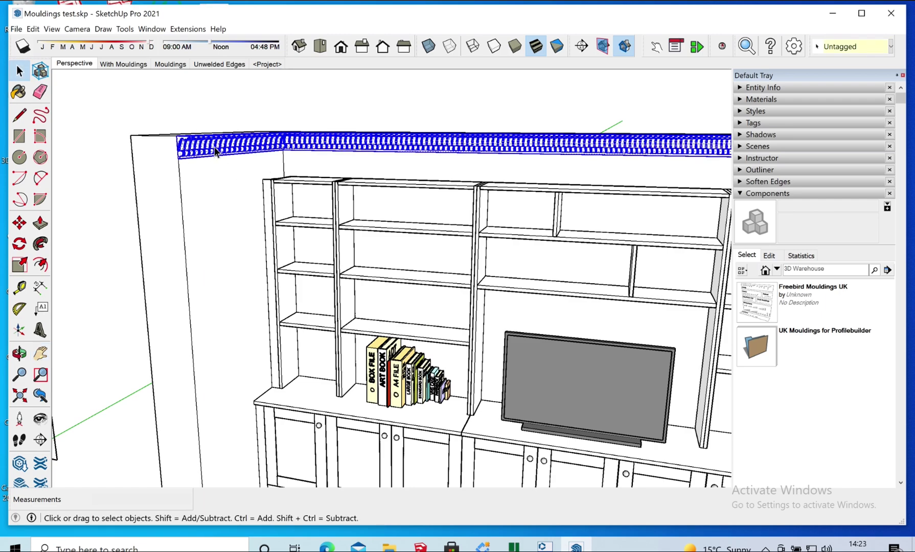
{"action": "triple_click", "coordinate": [216, 149]}
{"action": "right_click", "coordinate": [216, 150]}
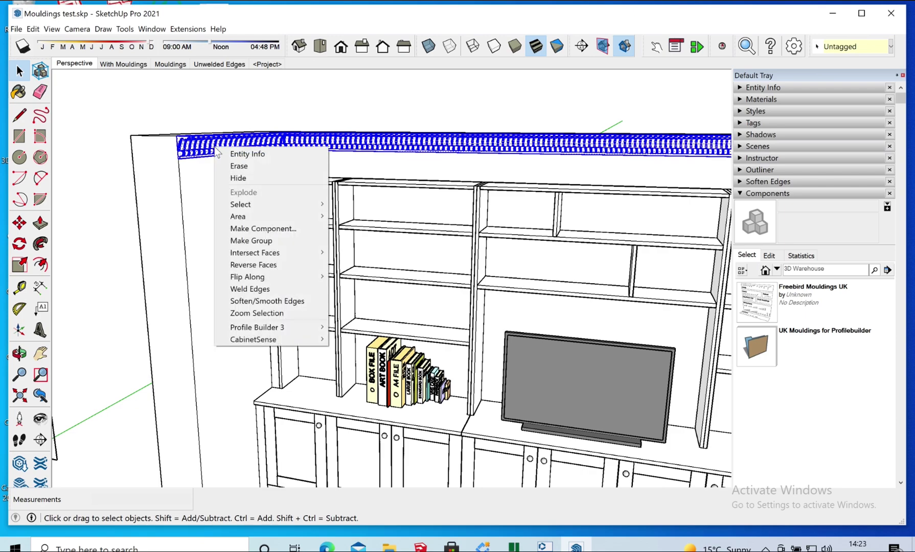
{"action": "left_click", "coordinate": [246, 241]}
{"action": "left_click", "coordinate": [252, 100]}
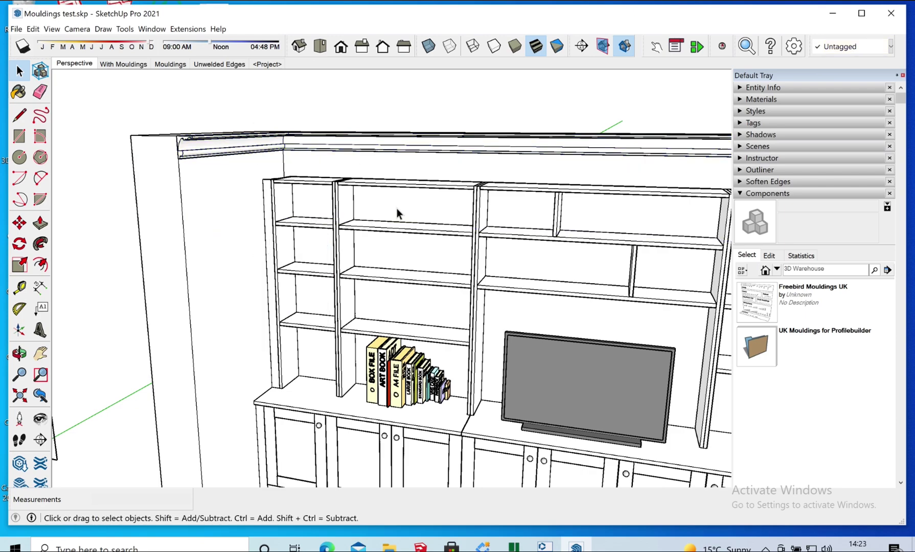
Zoom out and pan to frame the whole bookcase wall.
{"action": "key", "text": "h"}
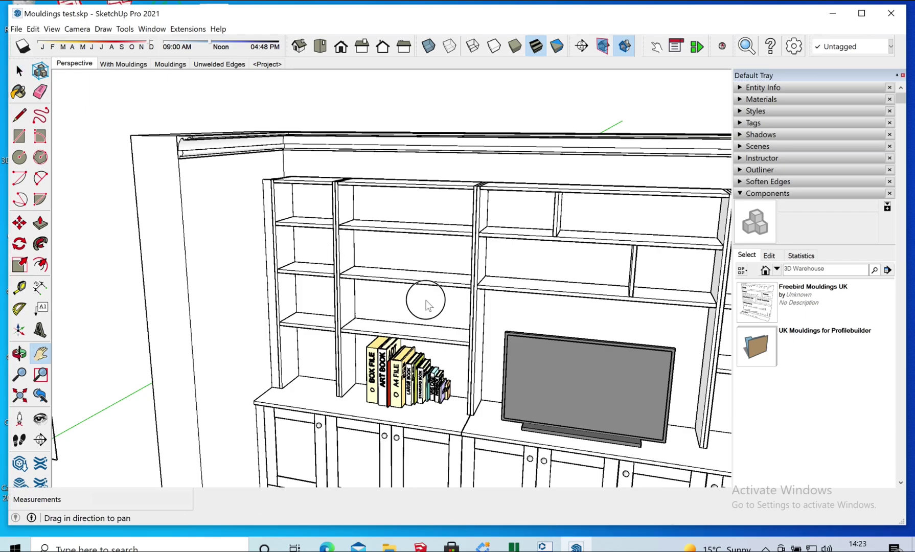
{"action": "scroll", "coordinate": [368, 262], "scroll_direction": "down", "scroll_amount": 4}
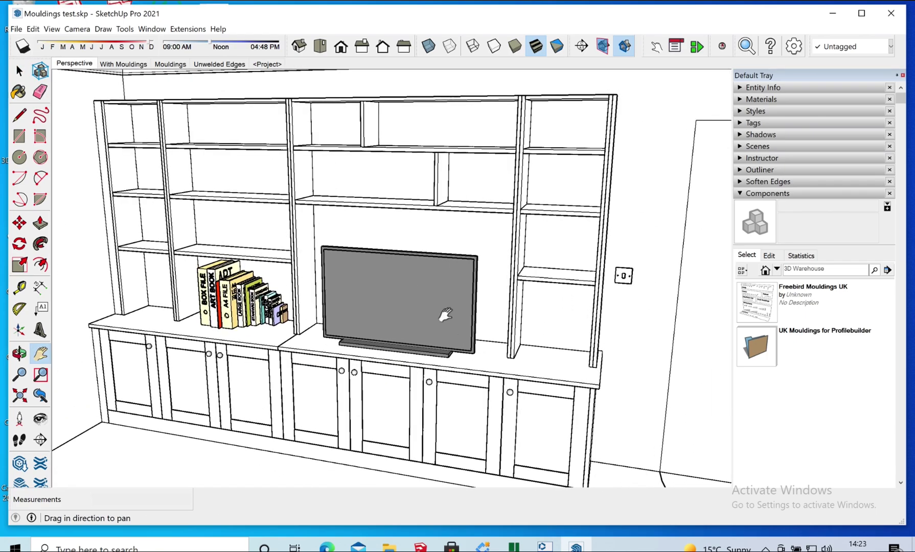
{"action": "scroll", "coordinate": [441, 316], "scroll_direction": "down", "scroll_amount": 2}
{"action": "scroll", "coordinate": [442, 315], "scroll_direction": "down", "scroll_amount": 1}
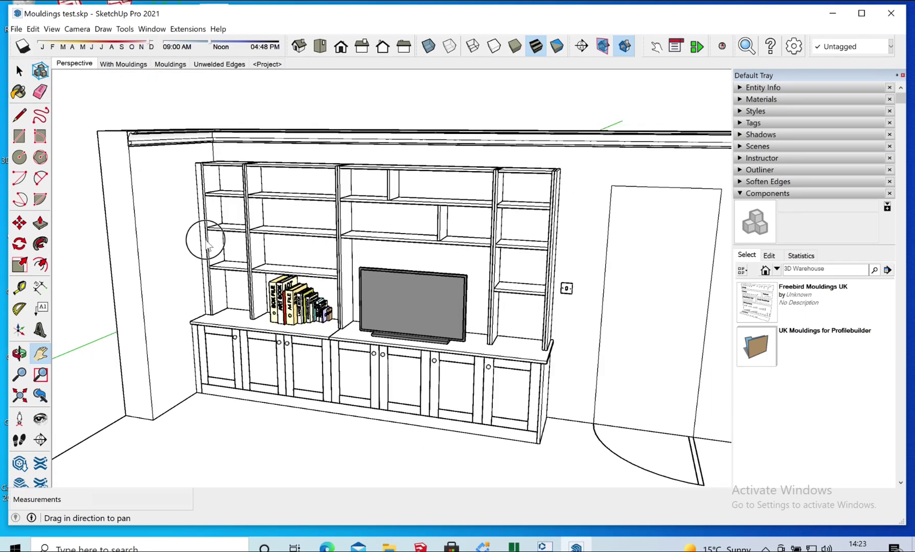
{"action": "left_click_drag", "start_coordinate": [204, 236], "coordinate": [240, 267]}
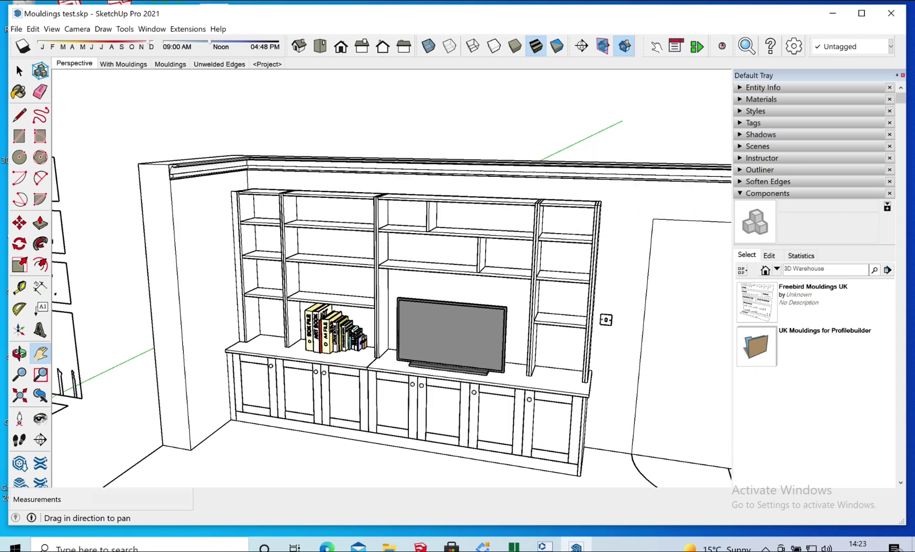
Open Profile Builder 3's Profile Dialog, move it into clear view and open the library browser.
{"action": "left_click", "coordinate": [188, 30]}
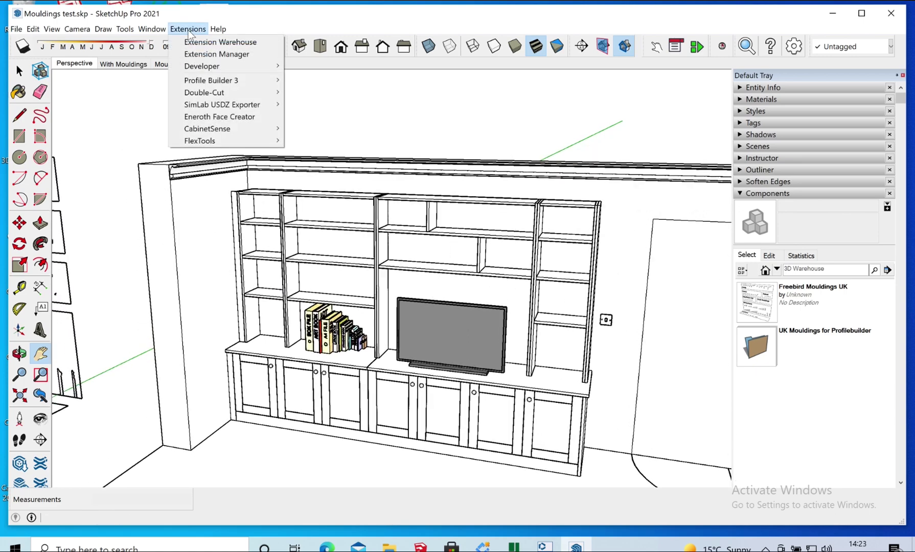
{"action": "mouse_move", "coordinate": [221, 82]}
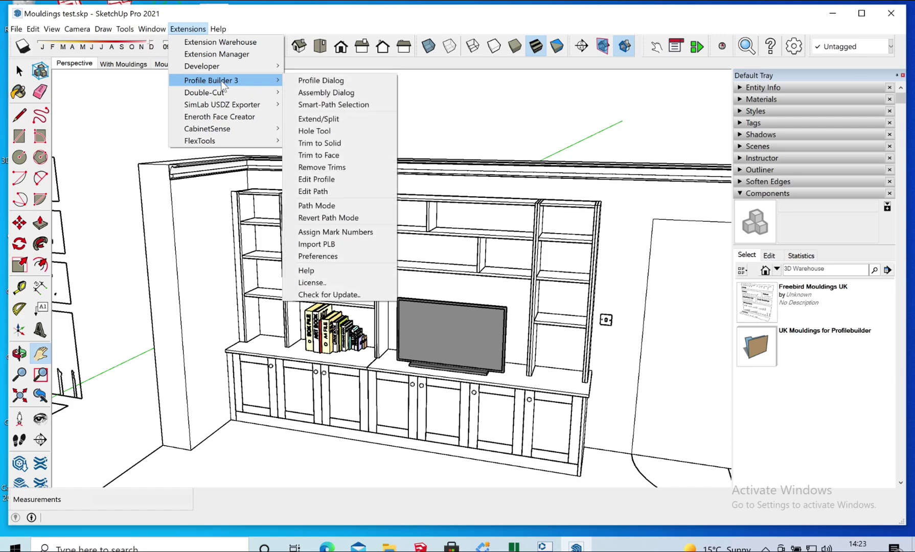
{"action": "left_click", "coordinate": [320, 81]}
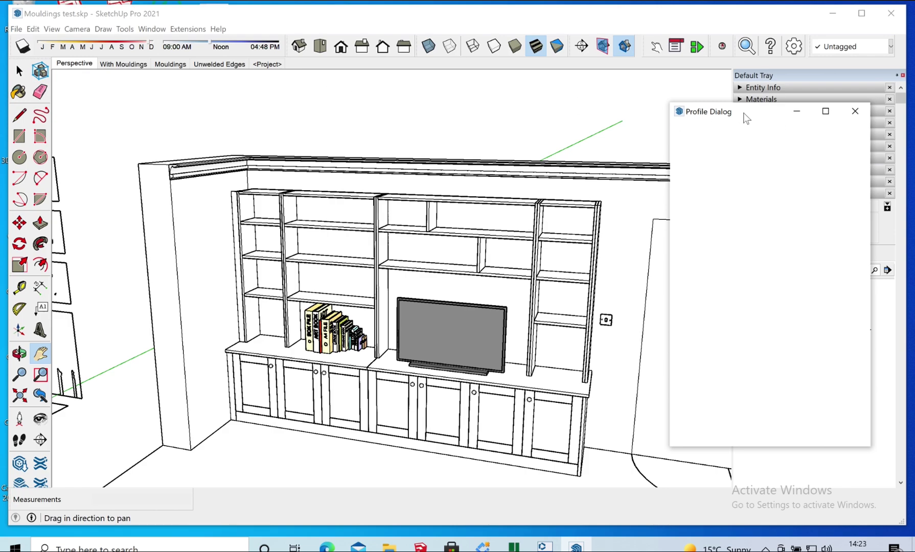
{"action": "left_click_drag", "start_coordinate": [744, 113], "coordinate": [537, 87]}
{"action": "left_click", "coordinate": [610, 106]}
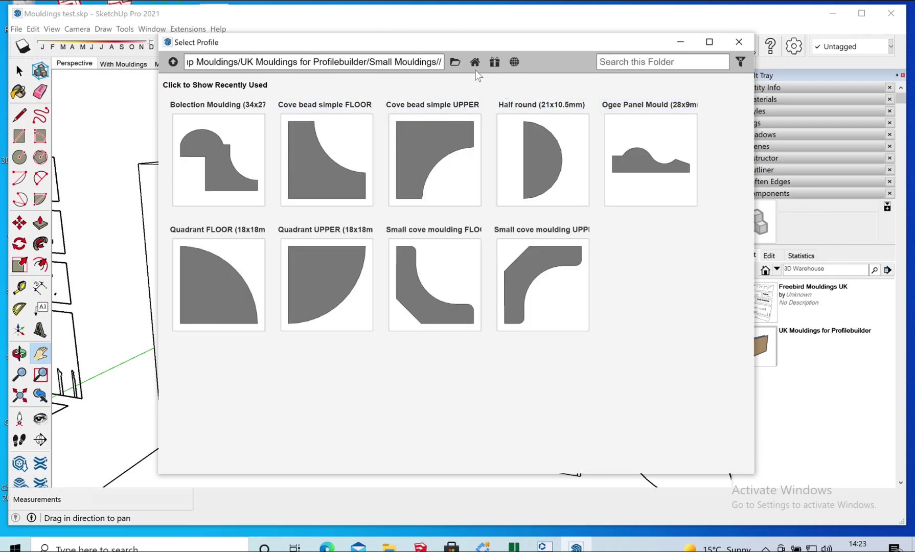
Browse past the Cornice folder into Coving and load the 100mm Fancy coving profile.
{"action": "left_click", "coordinate": [475, 65]}
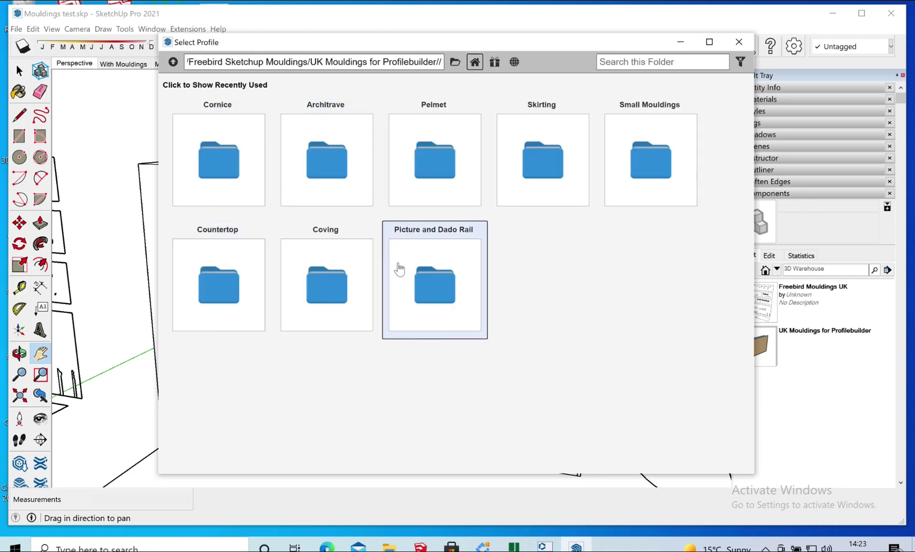
{"action": "left_click", "coordinate": [220, 171]}
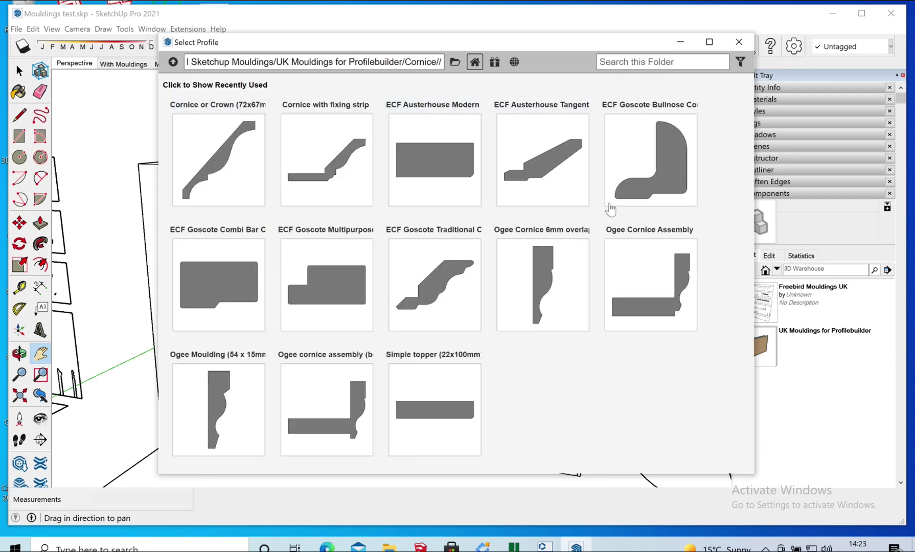
{"action": "left_click", "coordinate": [475, 62]}
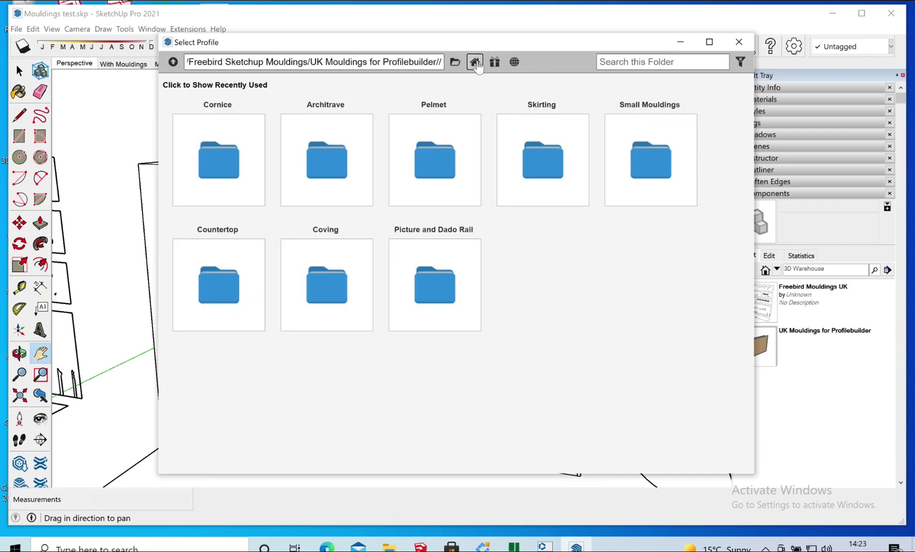
{"action": "left_click", "coordinate": [327, 289]}
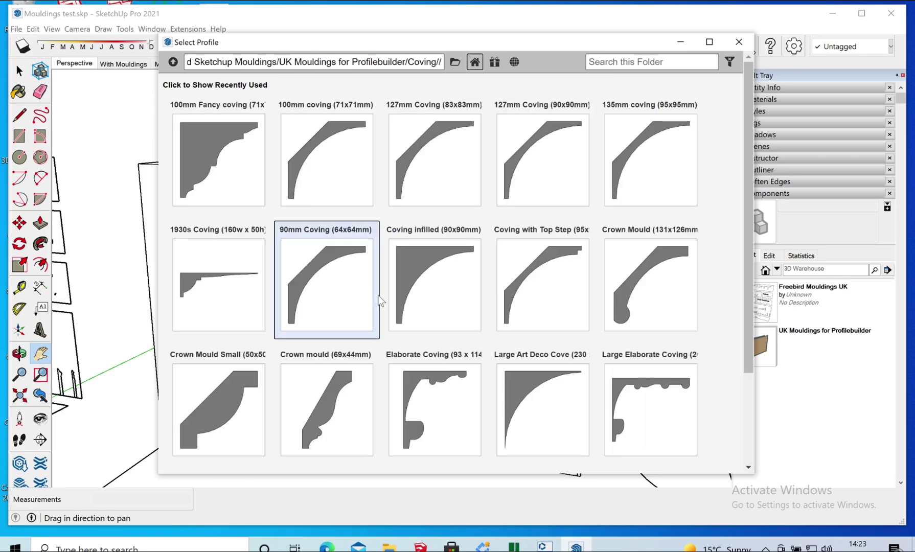
{"action": "left_click", "coordinate": [225, 156]}
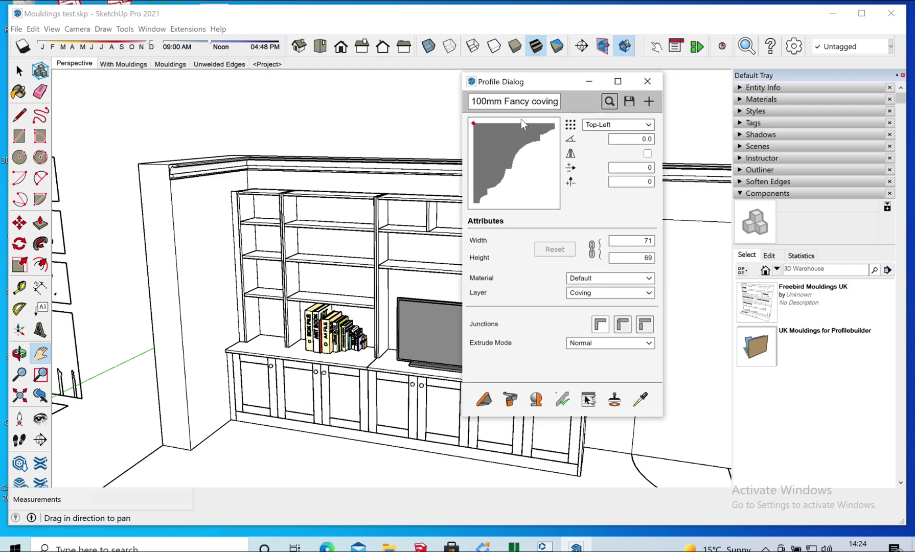
Keep the Top-Left insertion point and close the profile settings.
{"action": "left_click", "coordinate": [648, 126]}
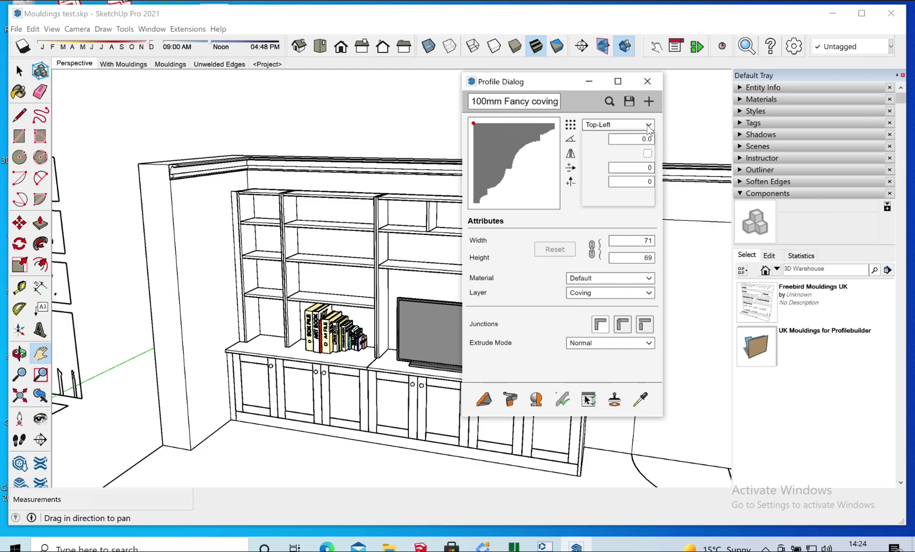
{"action": "left_click", "coordinate": [650, 125]}
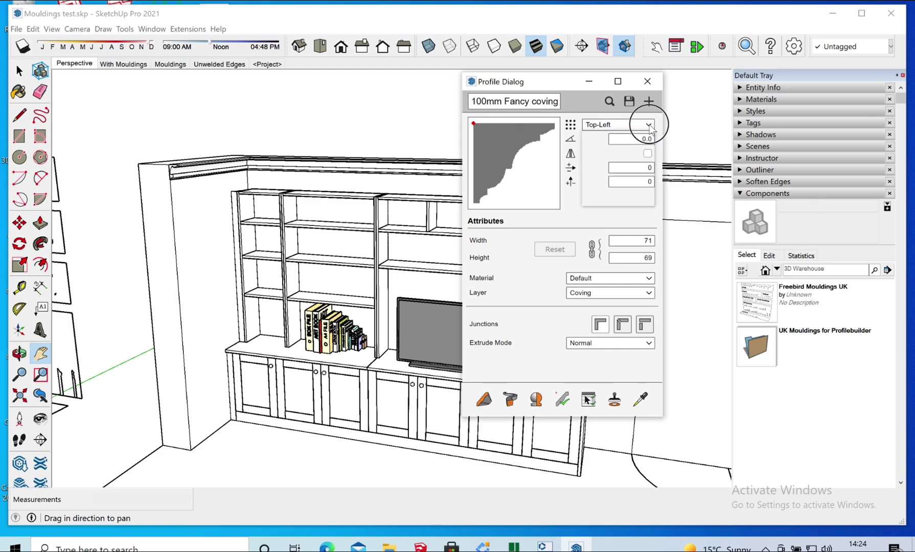
{"action": "left_click", "coordinate": [648, 83]}
Orbit to look over the moulded wall, then open and dismiss the Extensions menu.
{"action": "key", "text": "o"}
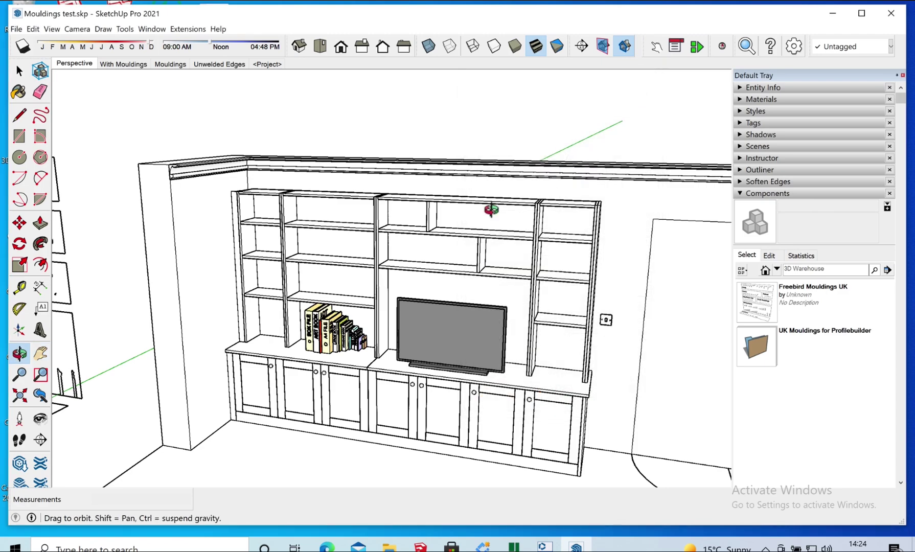
{"action": "left_click_drag", "start_coordinate": [406, 269], "coordinate": [230, 179]}
{"action": "key", "text": "h"}
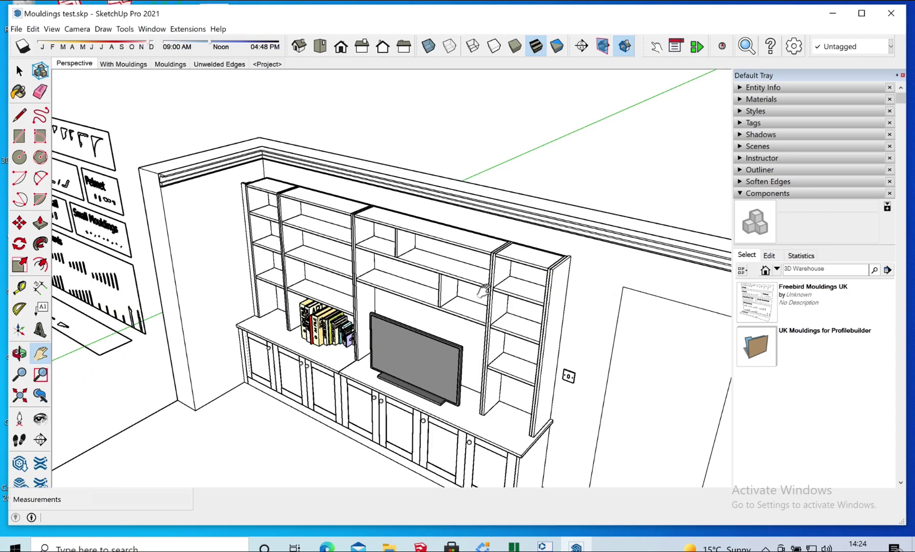
{"action": "left_click", "coordinate": [190, 30]}
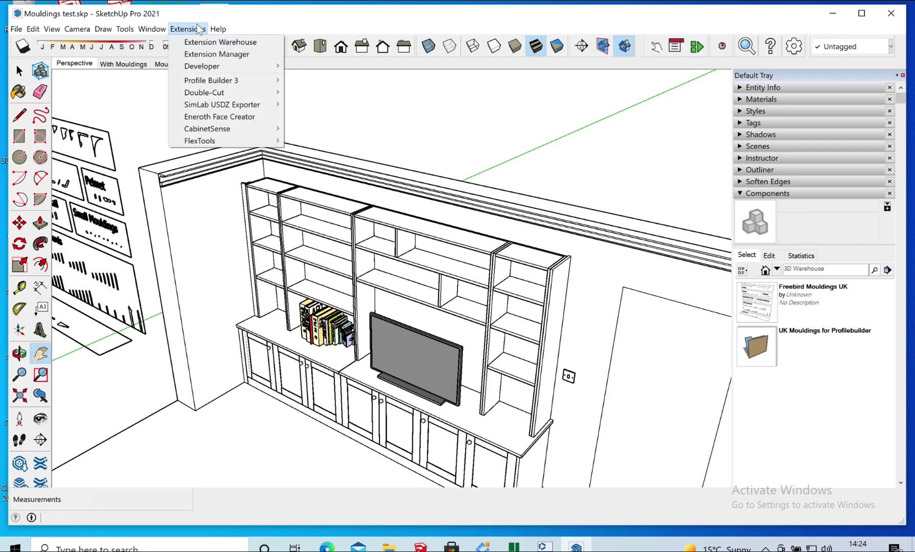
{"action": "left_click", "coordinate": [198, 30]}
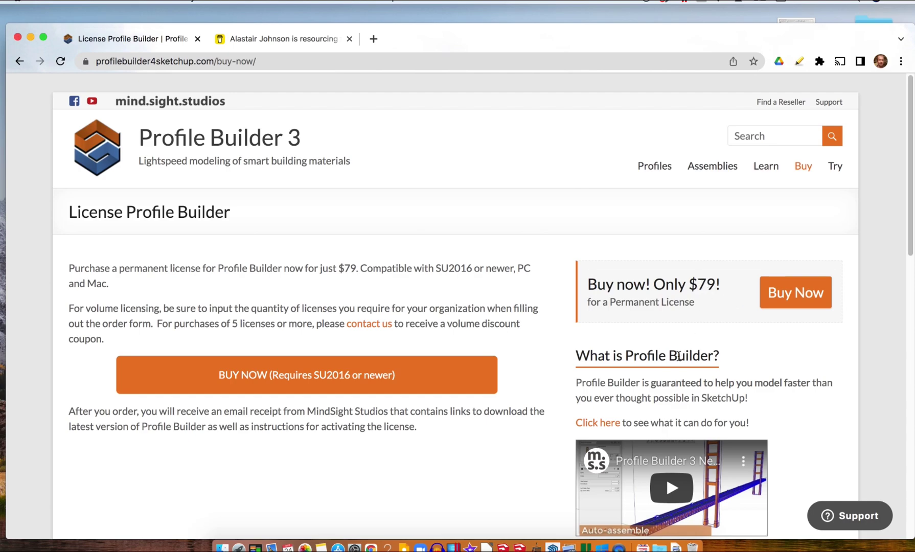
Scroll the Profile Builder 3 buy-now page to read the $79 permanent licence details.
{"action": "scroll", "coordinate": [679, 358], "scroll_direction": "down", "scroll_amount": 3}
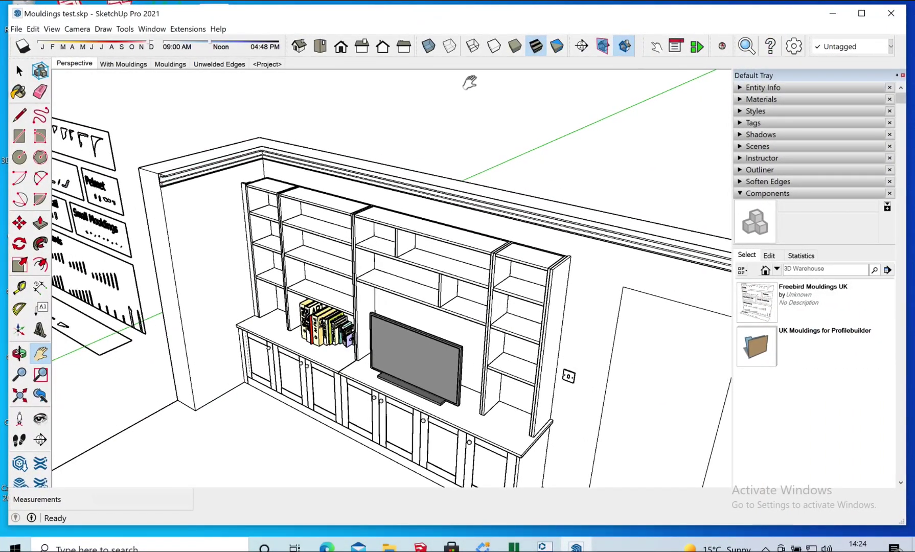
Set Profile Builder's library folder to Desktop > Freebird Sketchup Mouldings > UK Mouldings for Profilebuilder.
{"action": "left_click", "coordinate": [188, 29]}
{"action": "mouse_move", "coordinate": [236, 81]}
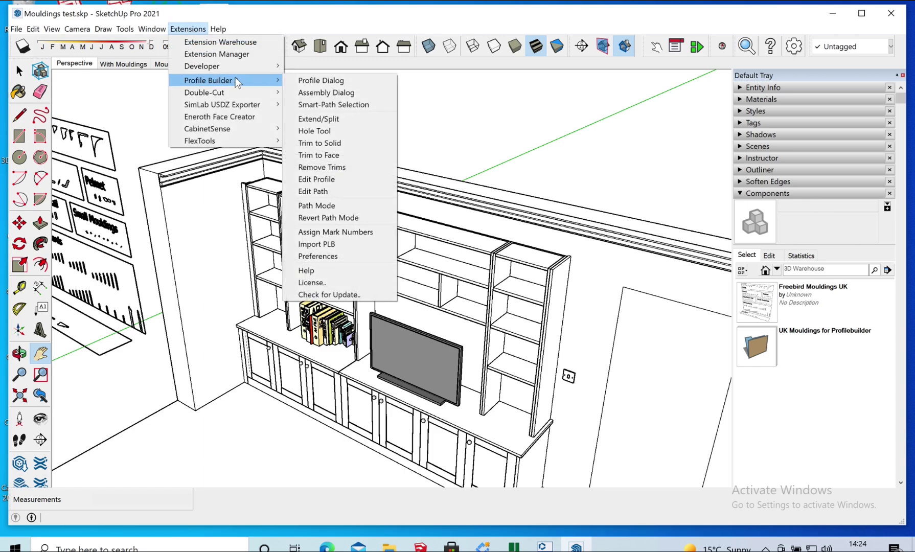
{"action": "left_click", "coordinate": [322, 256]}
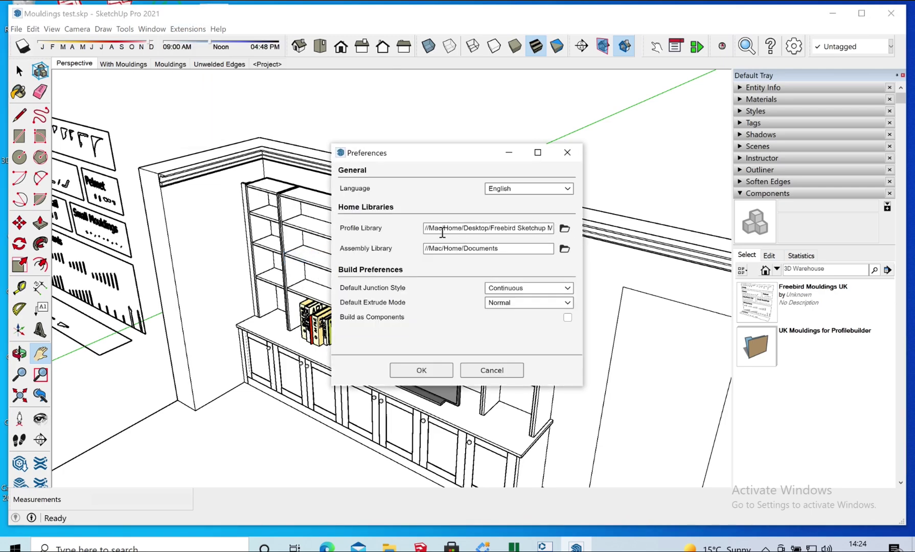
{"action": "left_click", "coordinate": [565, 229]}
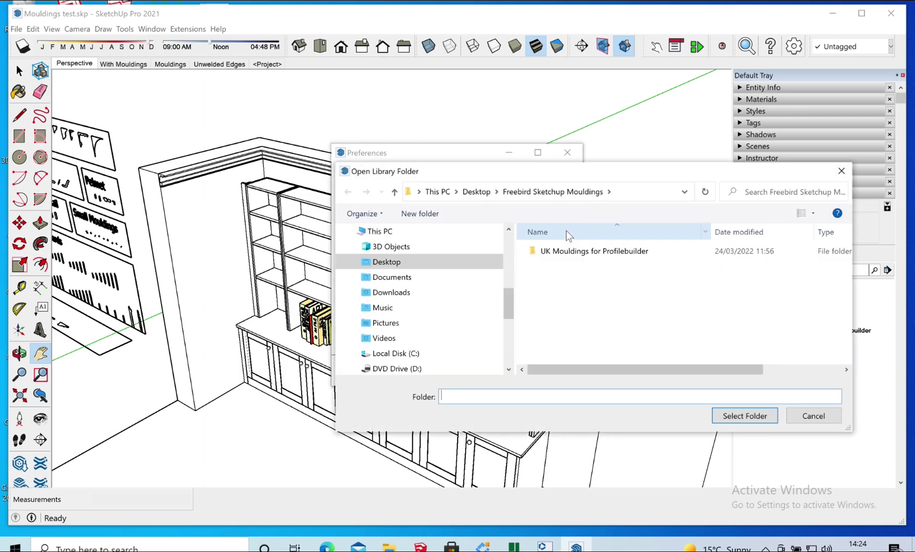
{"action": "left_click", "coordinate": [387, 262]}
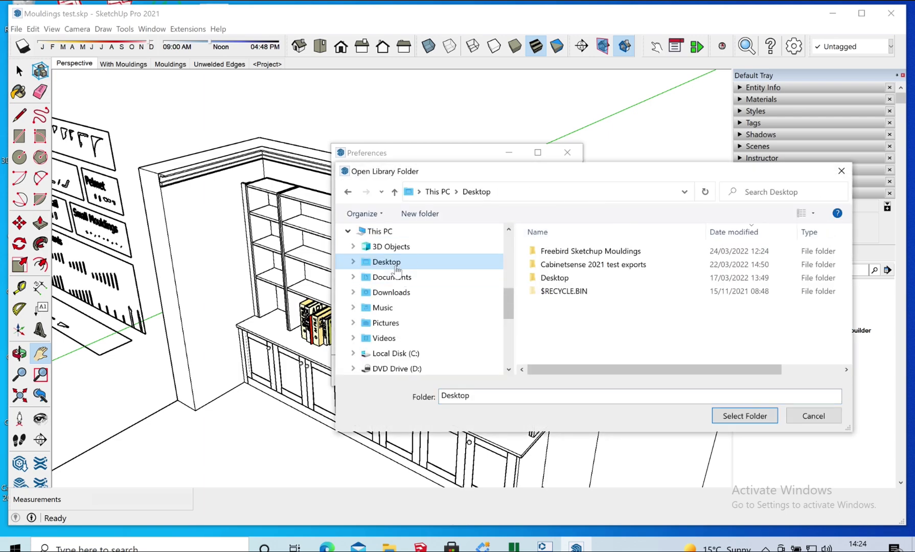
{"action": "left_click", "coordinate": [593, 252]}
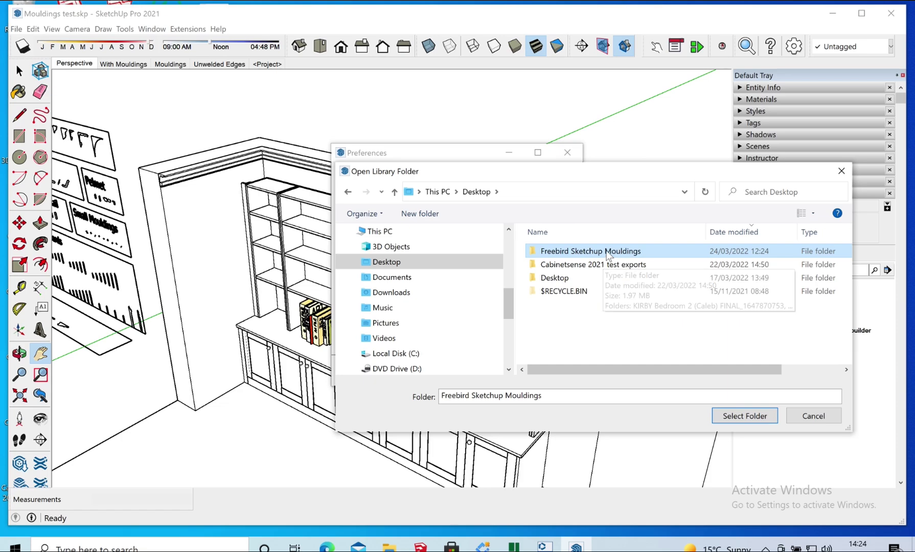
{"action": "double_click", "coordinate": [580, 251]}
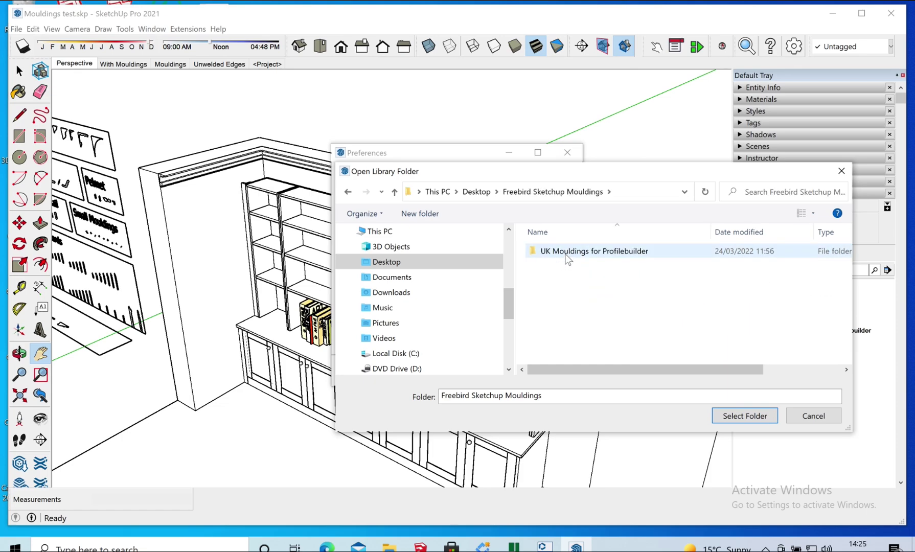
{"action": "left_click", "coordinate": [565, 253]}
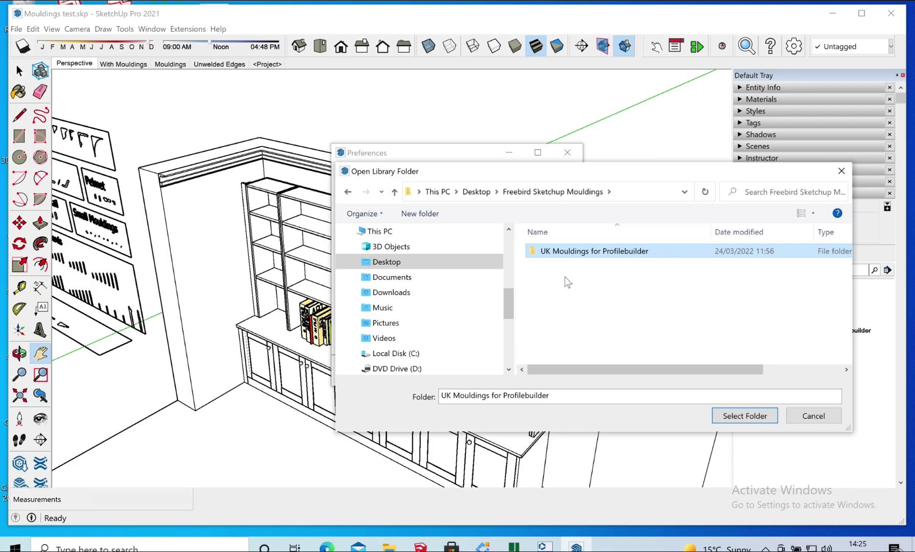
{"action": "left_click", "coordinate": [747, 416]}
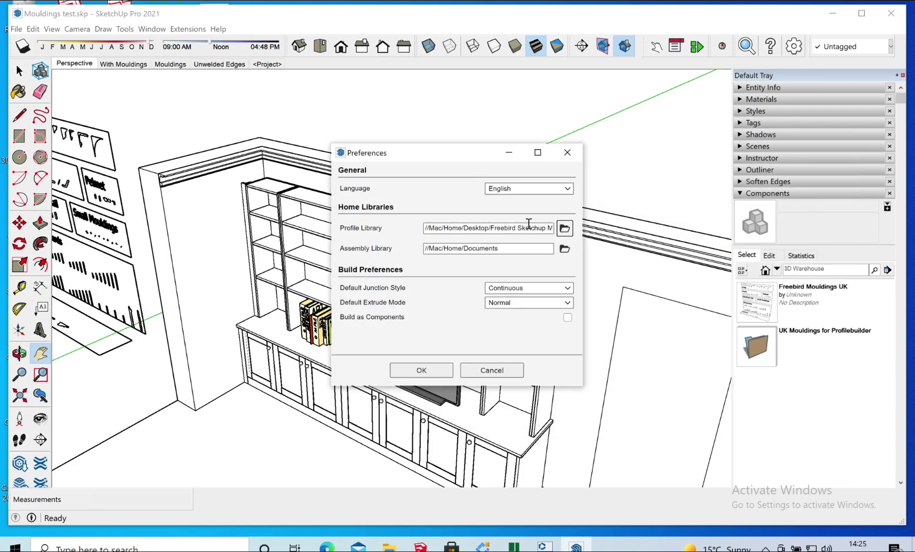
{"action": "left_click", "coordinate": [420, 369]}
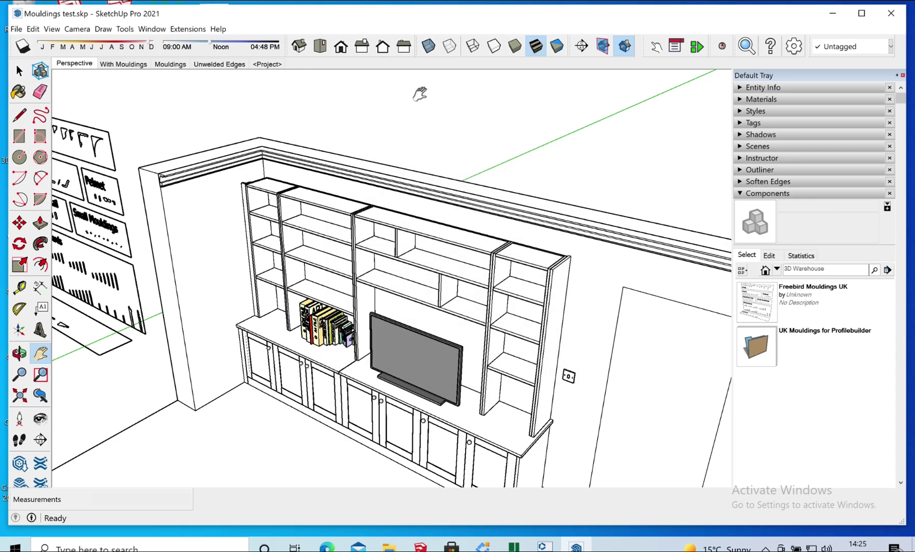
Open Profile Builder 3's Profile Dialog, shift it right and open the library browser.
{"action": "left_click", "coordinate": [187, 29]}
{"action": "mouse_move", "coordinate": [219, 82]}
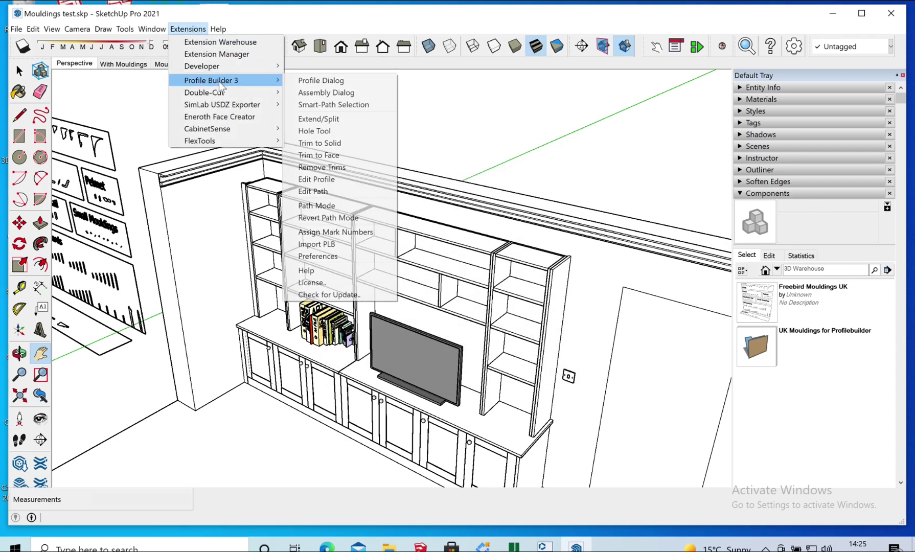
{"action": "left_click", "coordinate": [322, 80]}
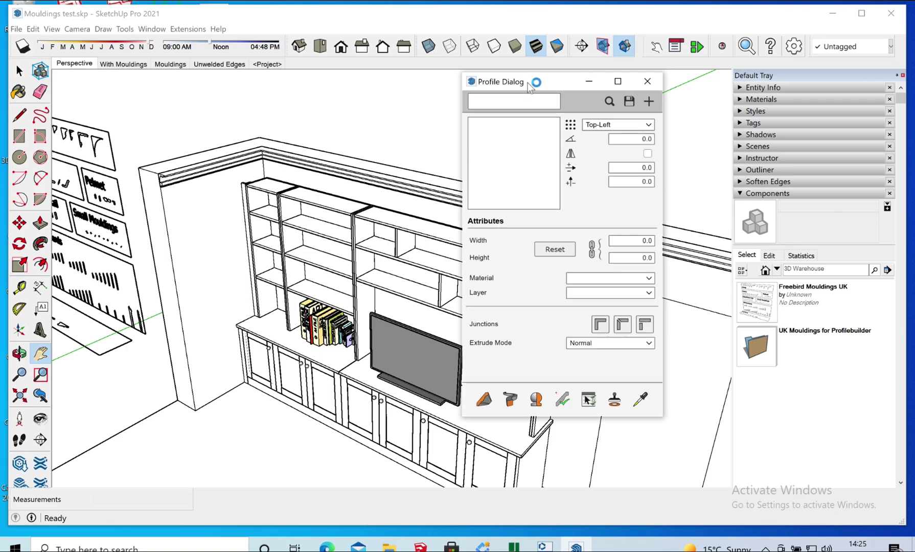
{"action": "left_click_drag", "start_coordinate": [522, 87], "coordinate": [594, 97]}
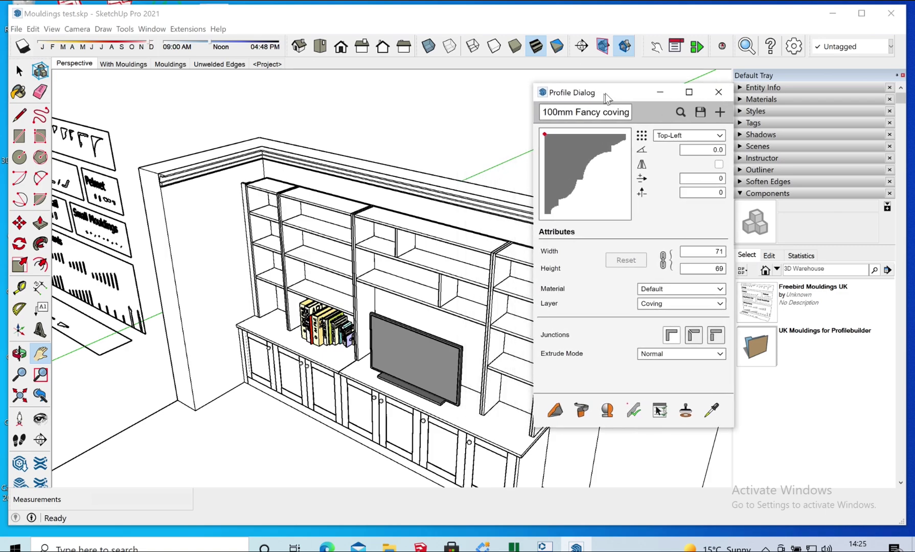
{"action": "left_click", "coordinate": [682, 113]}
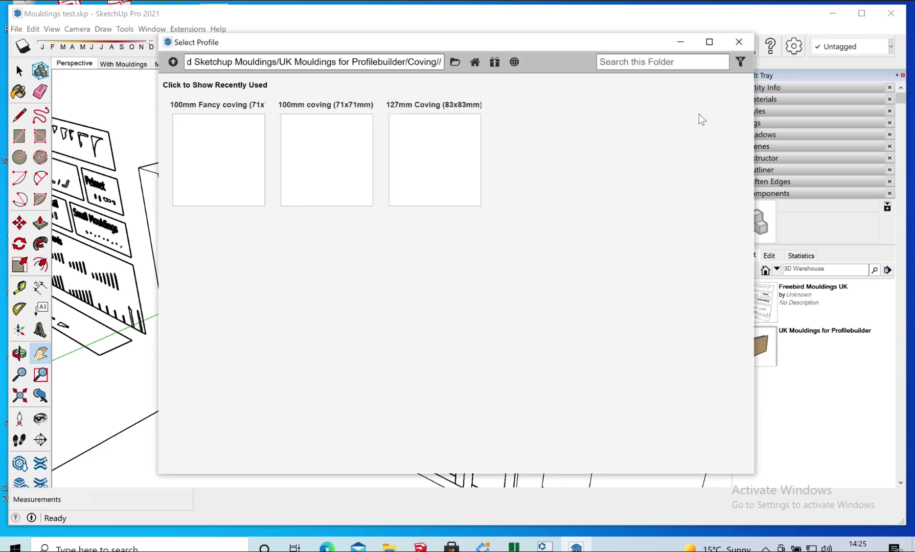
Browse past Architrave into the Cornice folder and load Cornice with fixing strip, 190 × 102.
{"action": "left_click", "coordinate": [475, 62]}
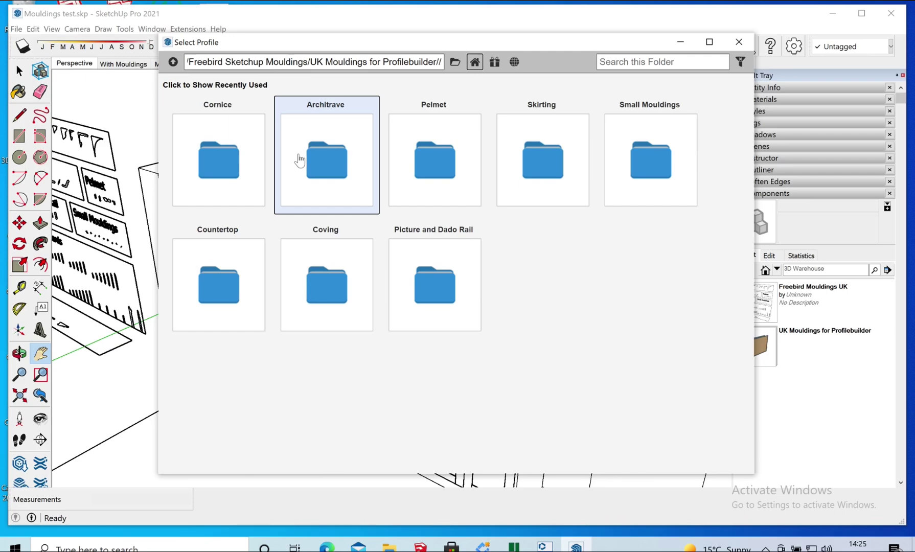
{"action": "left_click", "coordinate": [328, 164]}
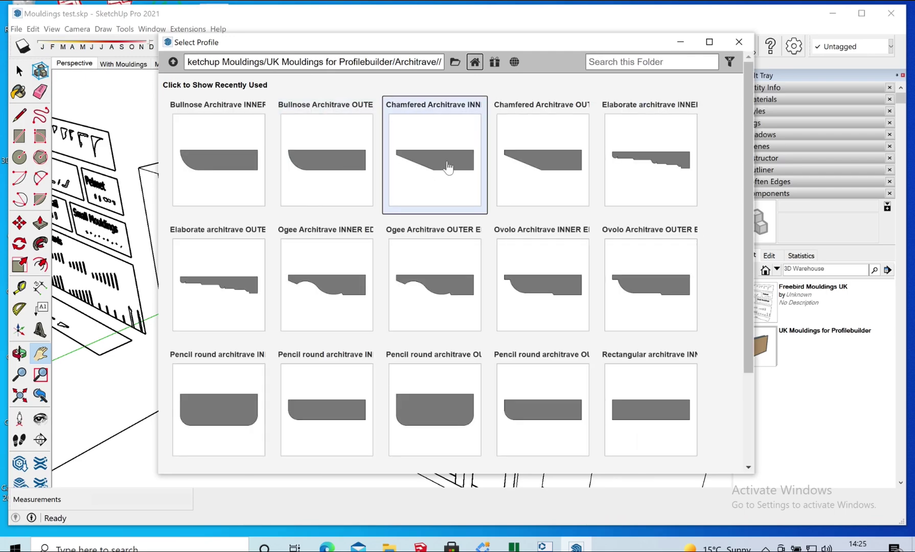
{"action": "left_click", "coordinate": [474, 62]}
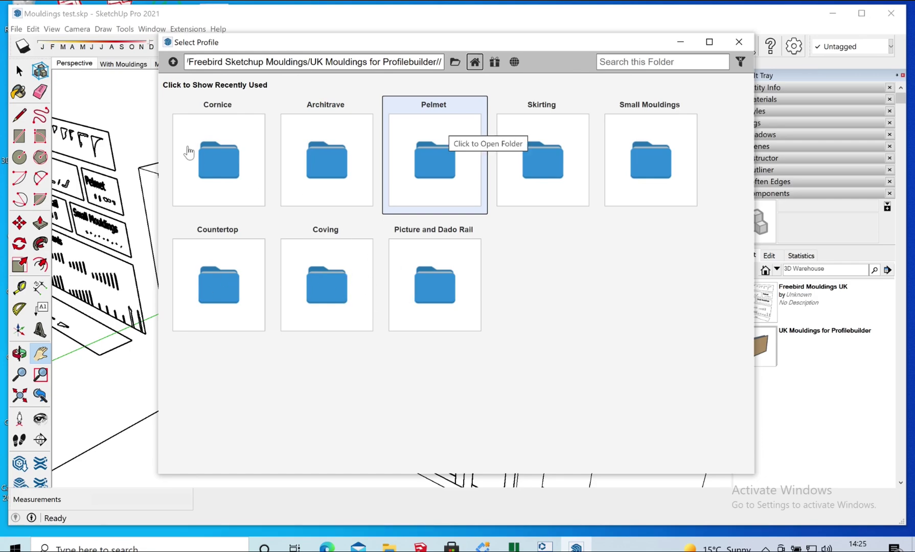
{"action": "left_click", "coordinate": [250, 167]}
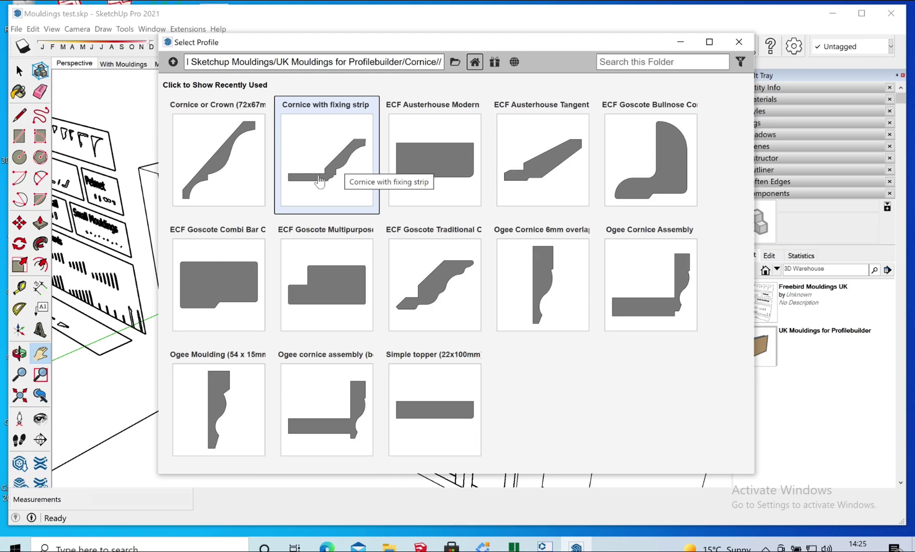
{"action": "left_click", "coordinate": [319, 179]}
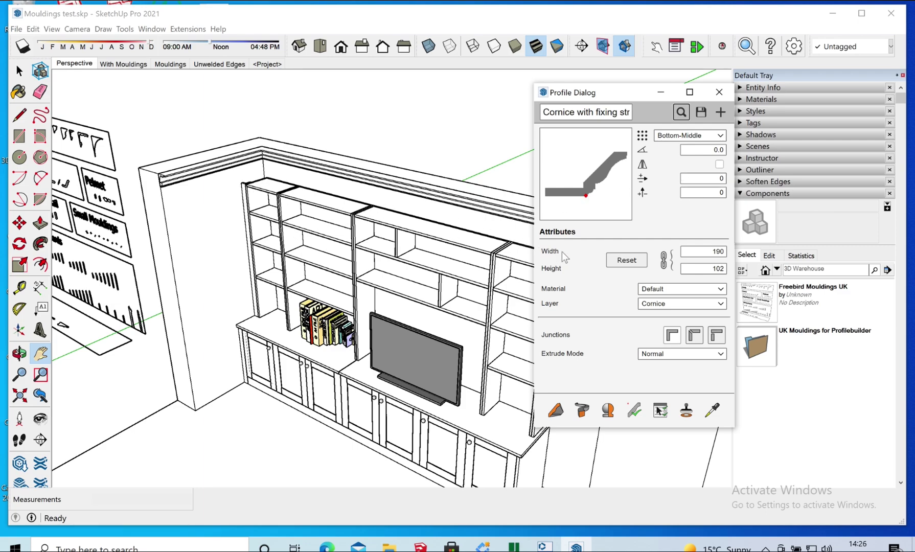
Set the cornice profile's insertion point to bottom-middle and move the panel aside.
{"action": "left_click", "coordinate": [721, 136]}
{"action": "left_click", "coordinate": [683, 217]}
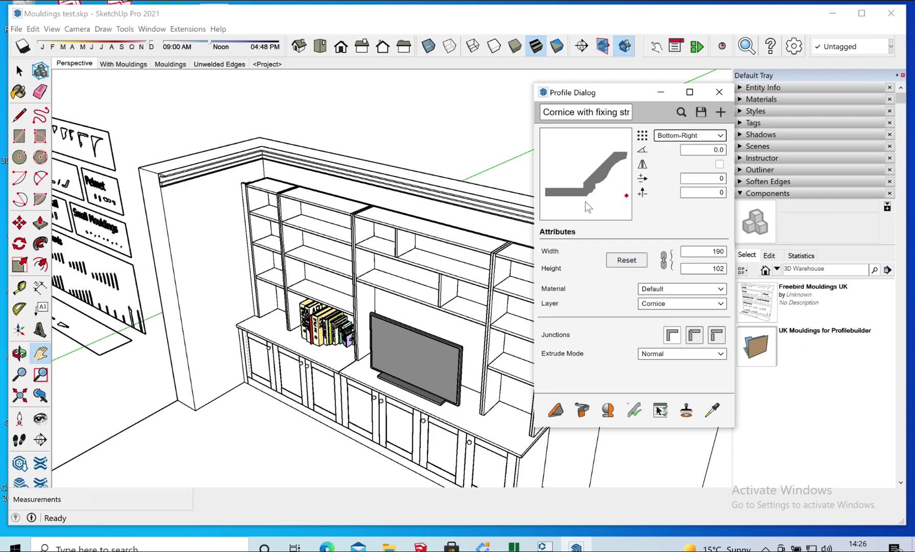
{"action": "left_click", "coordinate": [699, 136]}
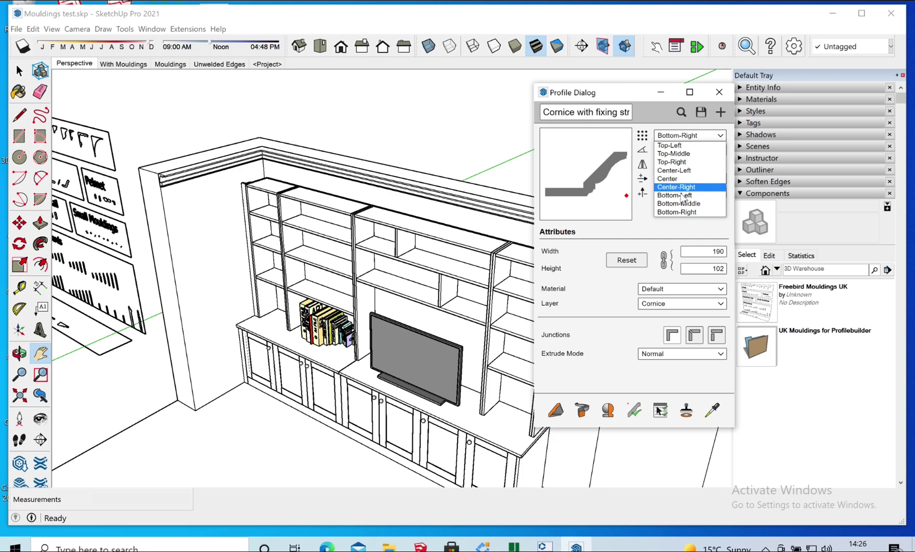
{"action": "left_click", "coordinate": [683, 208]}
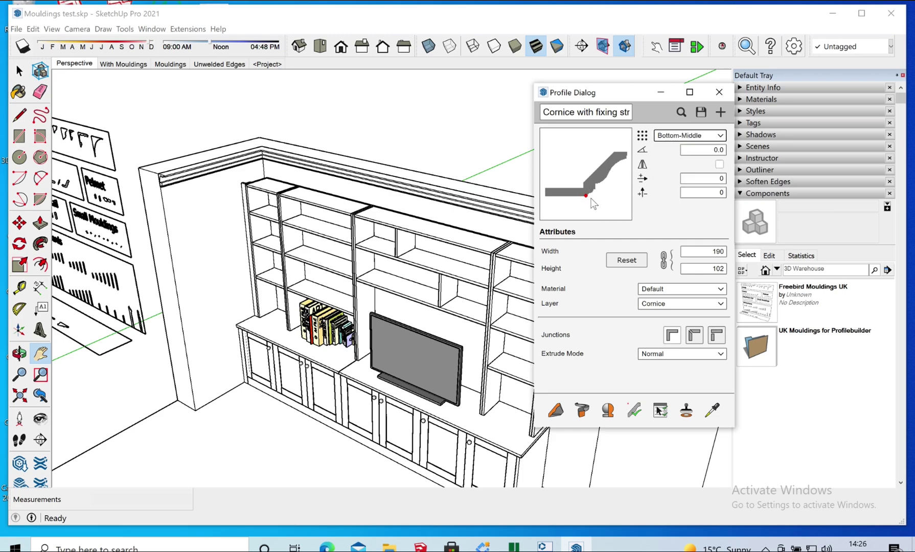
{"action": "left_click_drag", "start_coordinate": [620, 98], "coordinate": [712, 85]}
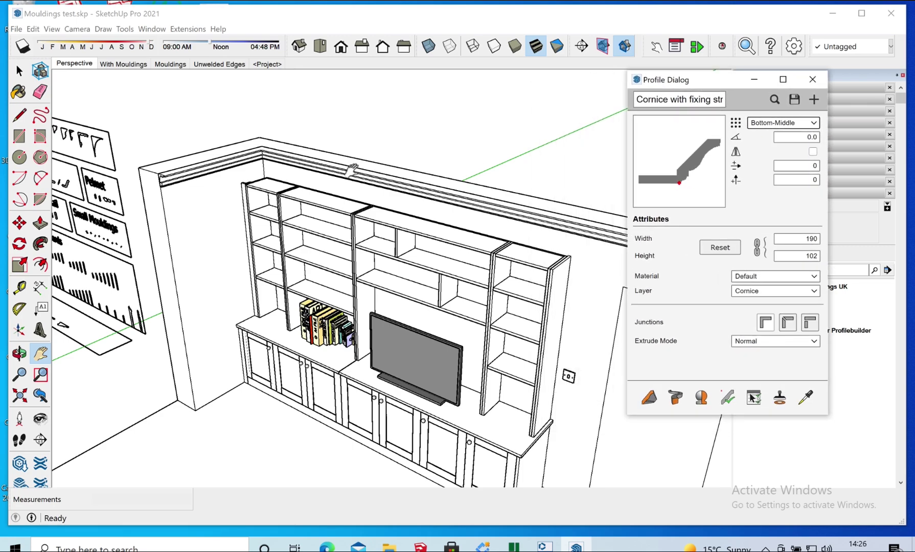
{"action": "scroll", "coordinate": [484, 233], "scroll_direction": "up", "scroll_amount": 3}
{"action": "scroll", "coordinate": [542, 247], "scroll_direction": "up", "scroll_amount": 2}
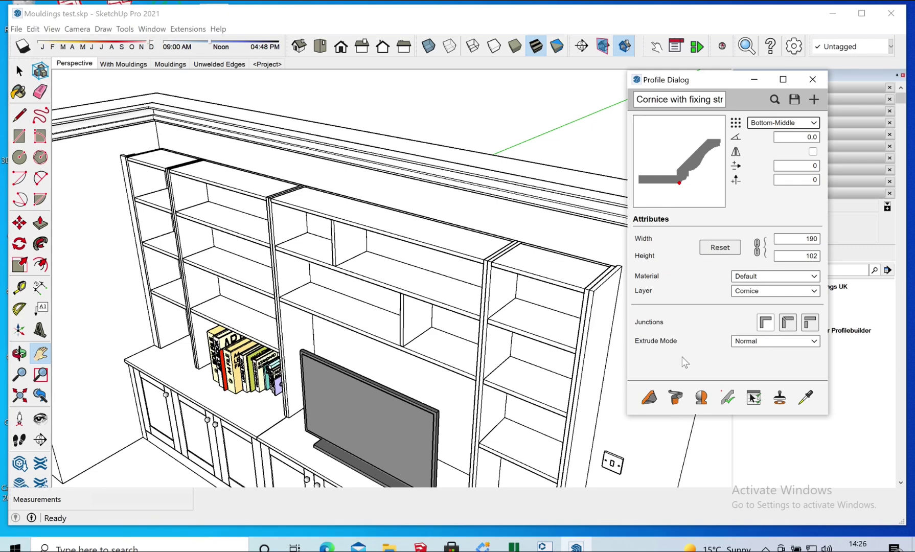
Run the cornice from the top-left corner along the front and back around the side.
{"action": "left_click", "coordinate": [652, 404]}
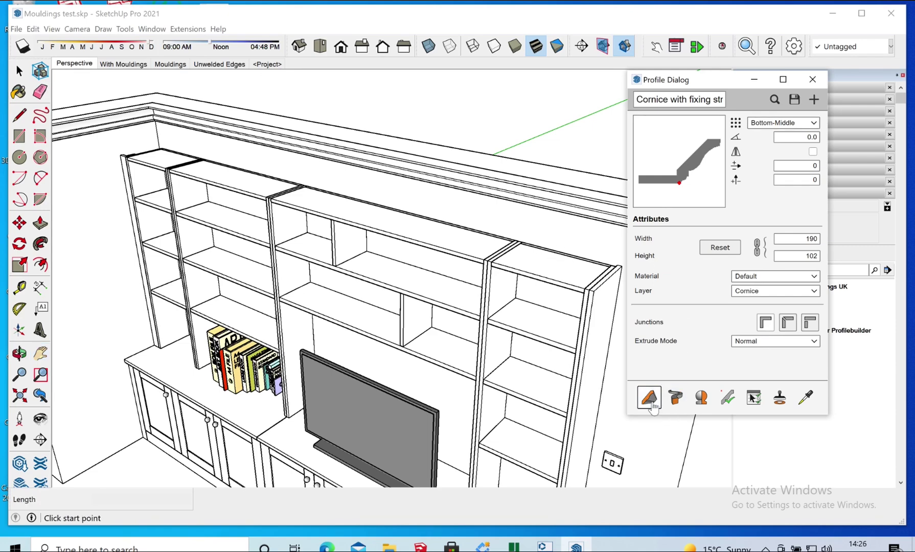
{"action": "left_click", "coordinate": [120, 155]}
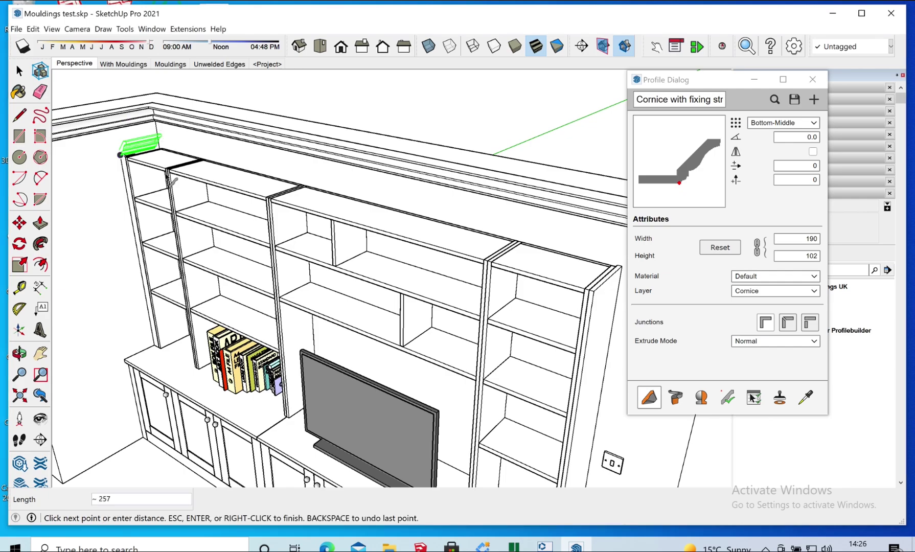
{"action": "scroll", "coordinate": [151, 185], "scroll_direction": "down", "scroll_amount": 1}
{"action": "scroll", "coordinate": [152, 185], "scroll_direction": "down", "scroll_amount": 2}
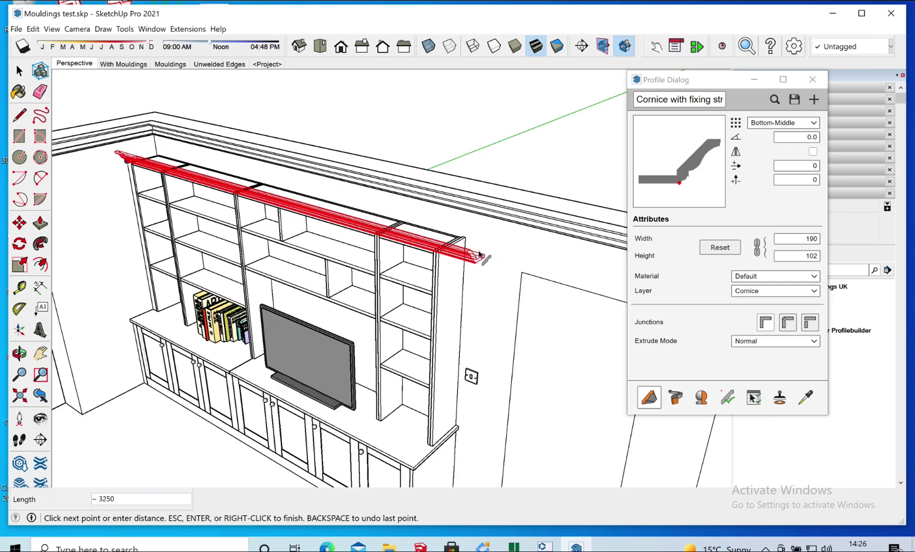
{"action": "scroll", "coordinate": [481, 255], "scroll_direction": "up", "scroll_amount": 5}
{"action": "scroll", "coordinate": [462, 236], "scroll_direction": "up", "scroll_amount": 2}
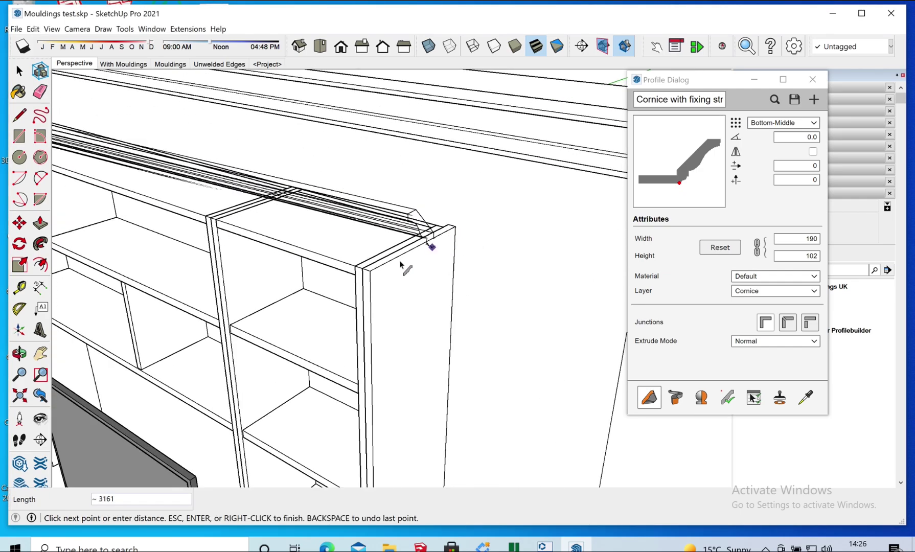
{"action": "left_click", "coordinate": [371, 271]}
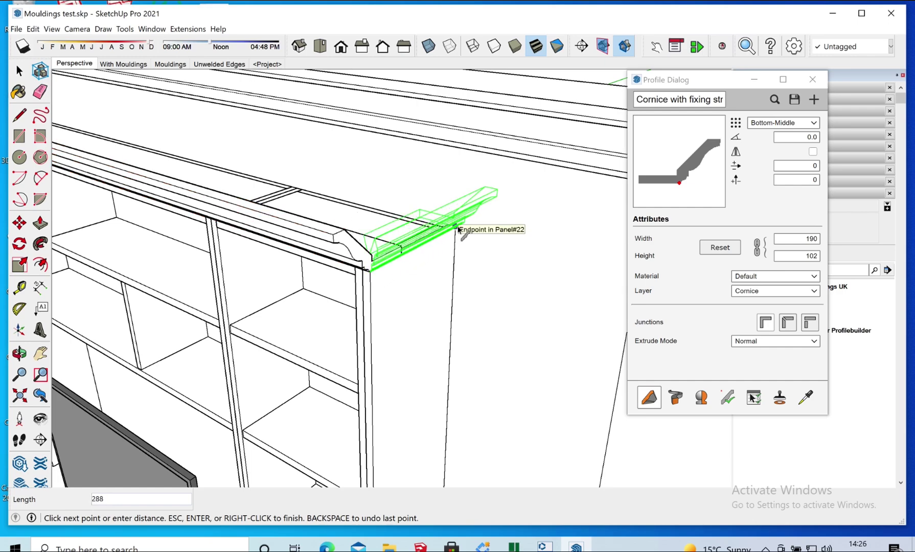
{"action": "left_click", "coordinate": [458, 228]}
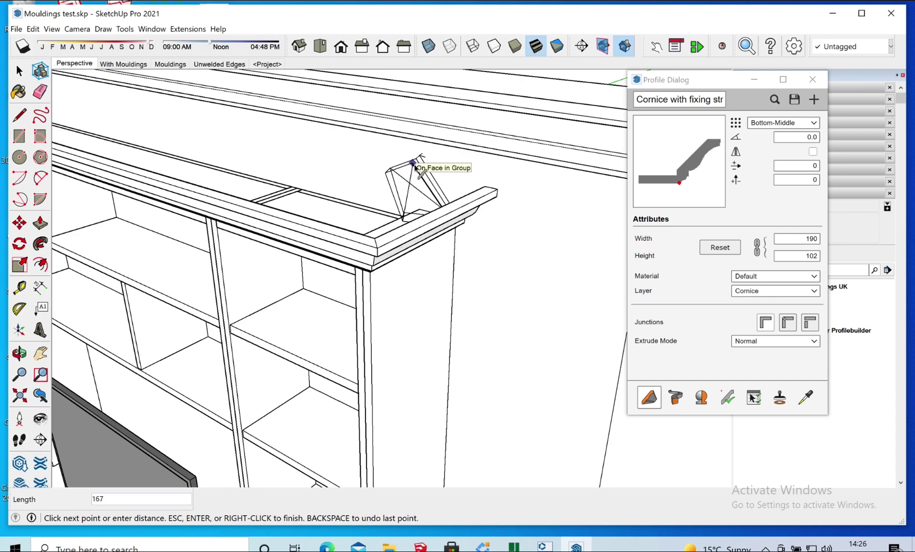
{"action": "key", "text": "Return"}
{"action": "middle_click_drag", "start_coordinate": [351, 333], "coordinate": [417, 267]}
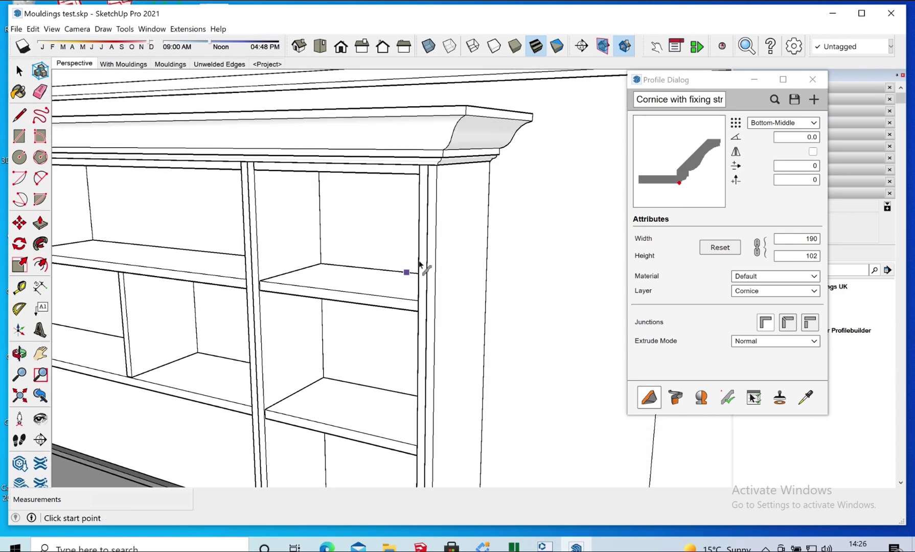
{"action": "key", "text": "space"}
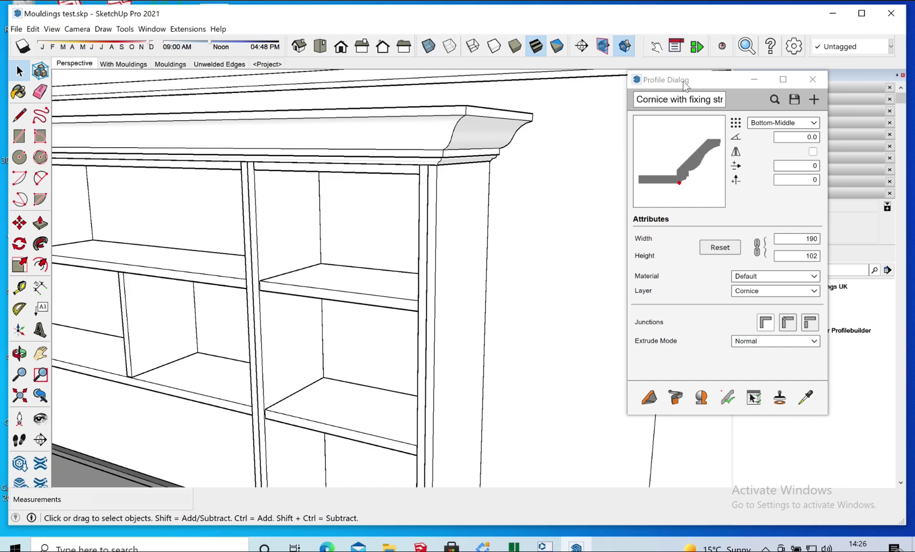
{"action": "left_click_drag", "start_coordinate": [685, 85], "coordinate": [508, 195]}
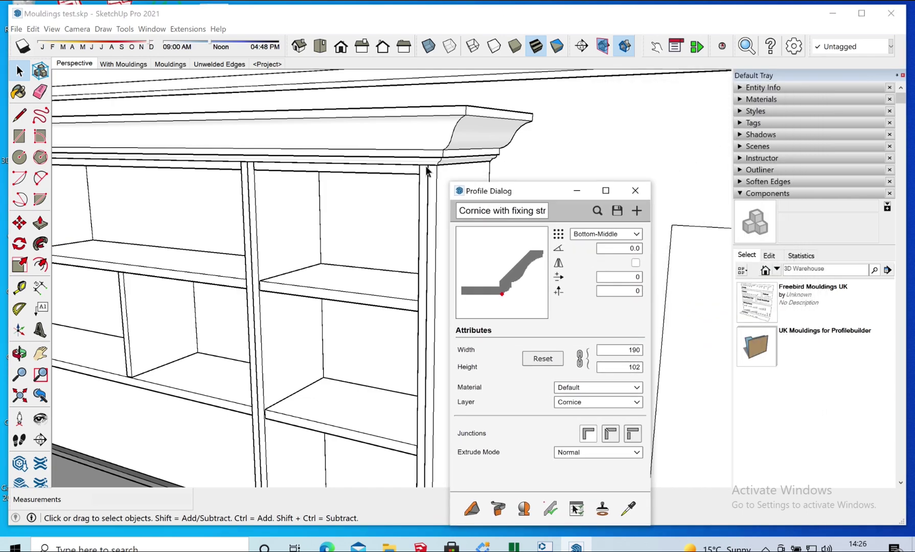
{"action": "scroll", "coordinate": [419, 148], "scroll_direction": "down", "scroll_amount": 5}
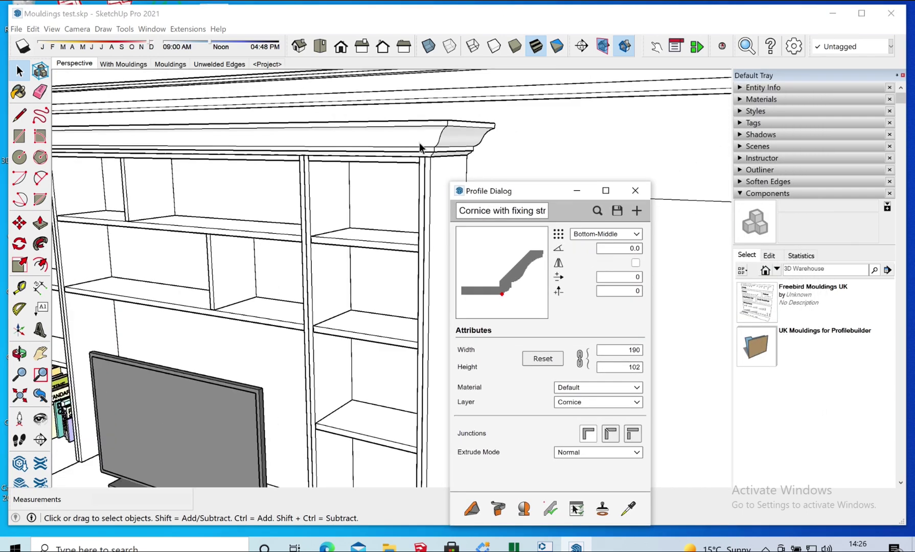
{"action": "left_click", "coordinate": [442, 148]}
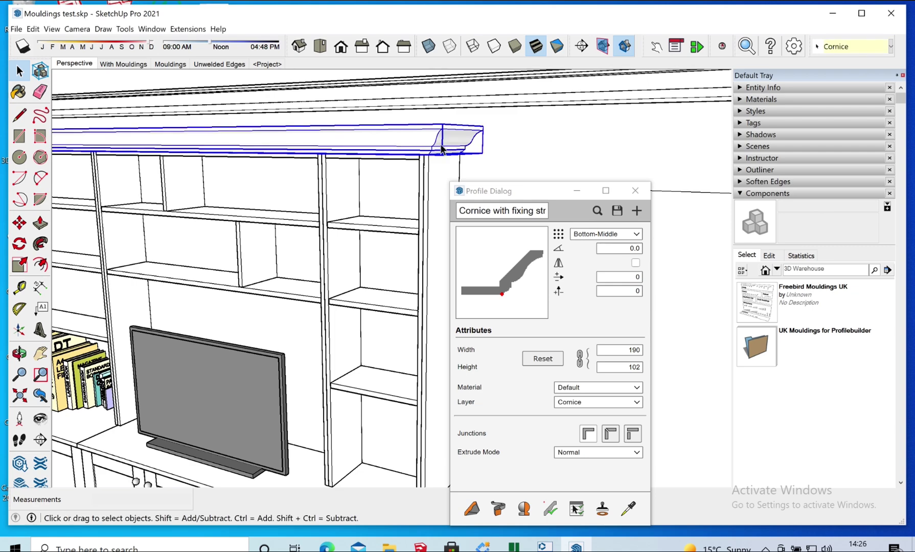
{"action": "left_click_drag", "start_coordinate": [530, 200], "coordinate": [587, 96]}
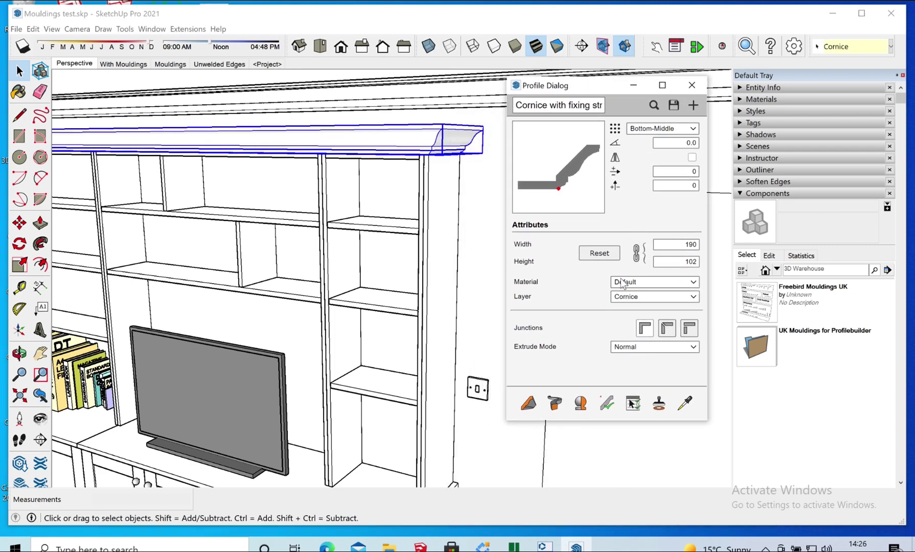
{"action": "left_click", "coordinate": [631, 297]}
{"action": "left_click", "coordinate": [649, 297]}
{"action": "left_click_drag", "start_coordinate": [595, 91], "coordinate": [387, 190]}
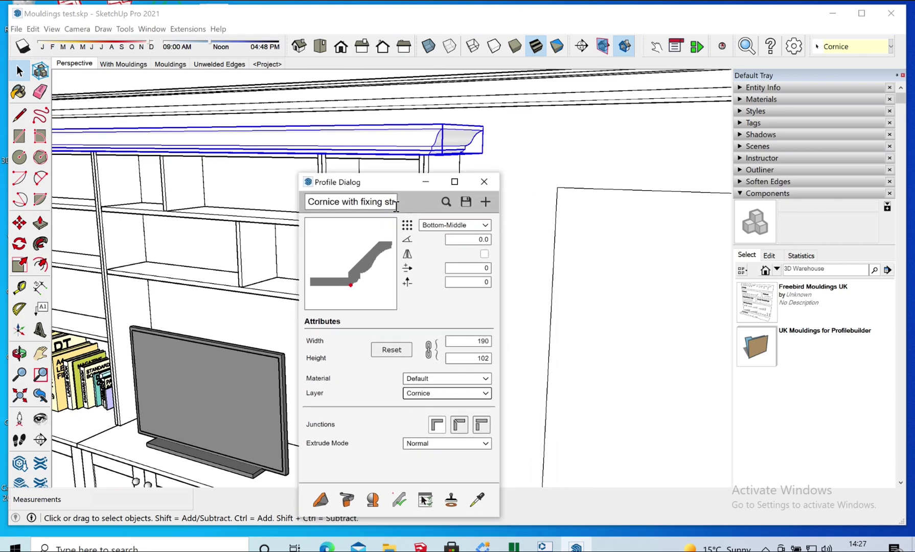
Collapse Components, expand Tags and toggle the Cornice tag's visibility off and back on.
{"action": "left_click", "coordinate": [740, 193]}
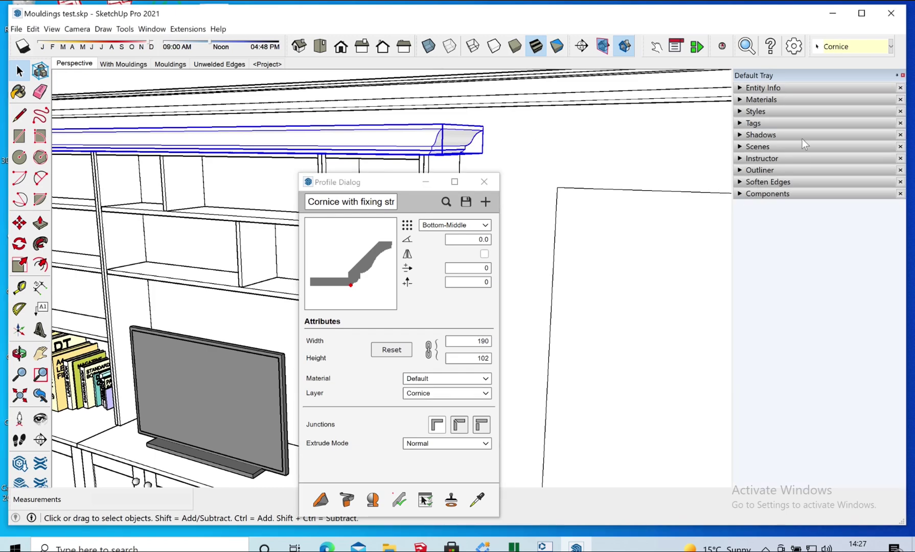
{"action": "left_click", "coordinate": [740, 124]}
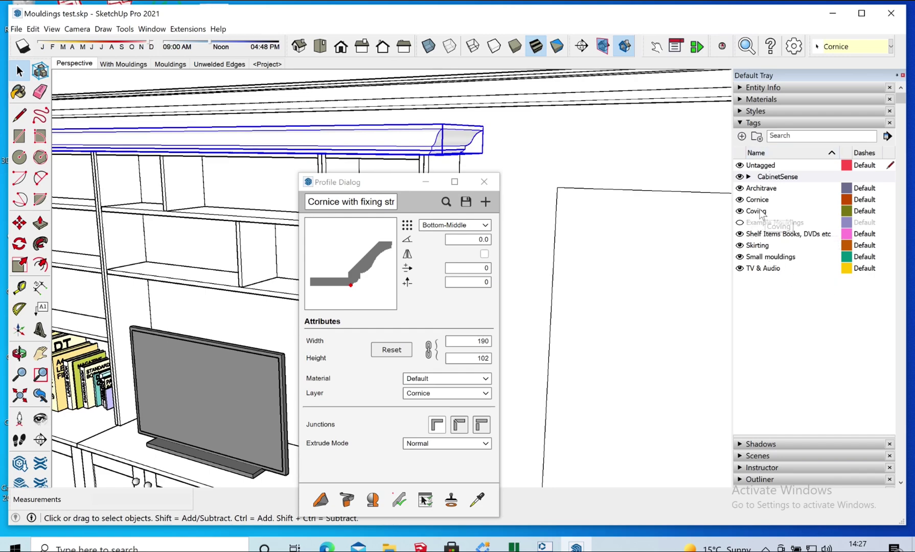
{"action": "left_click", "coordinate": [740, 199]}
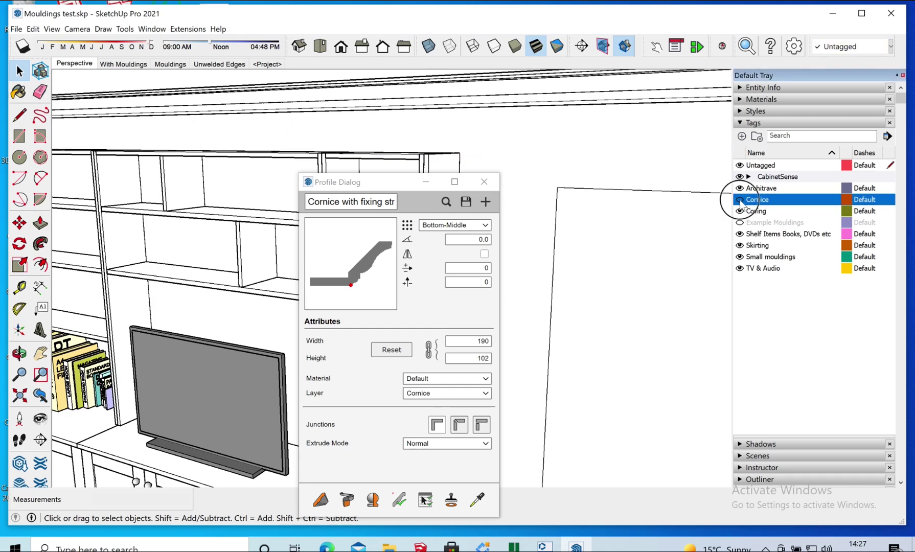
{"action": "left_click", "coordinate": [740, 200]}
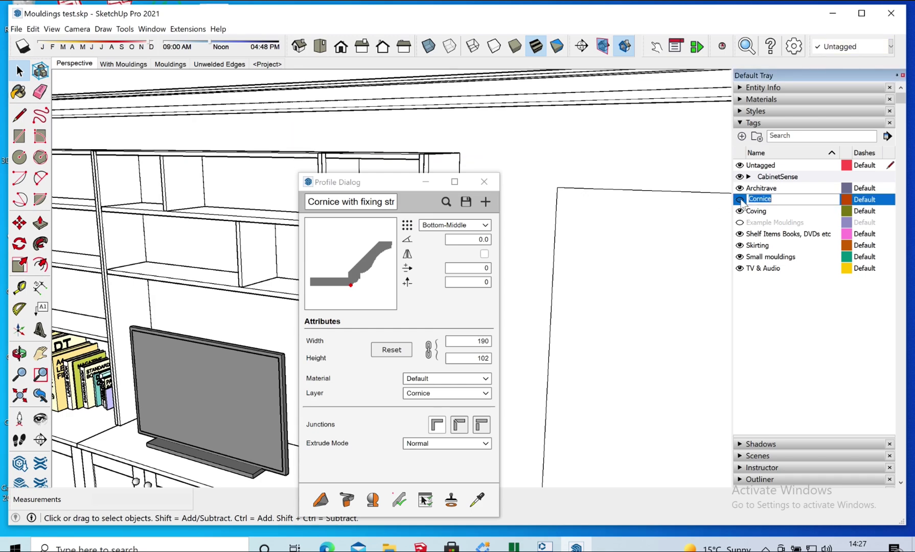
{"action": "double_click", "coordinate": [742, 200]}
Move the profile settings panel off the model and adjust the view of the shelving unit.
{"action": "left_click_drag", "start_coordinate": [345, 191], "coordinate": [556, 149]}
{"action": "scroll", "coordinate": [436, 279], "scroll_direction": "down", "scroll_amount": 6}
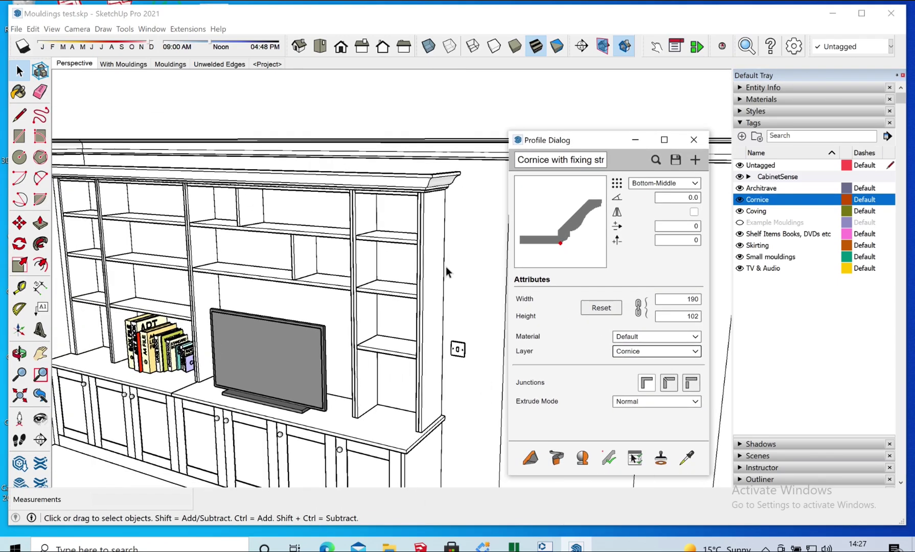
{"action": "middle_click_drag", "start_coordinate": [189, 417], "coordinate": [137, 417]}
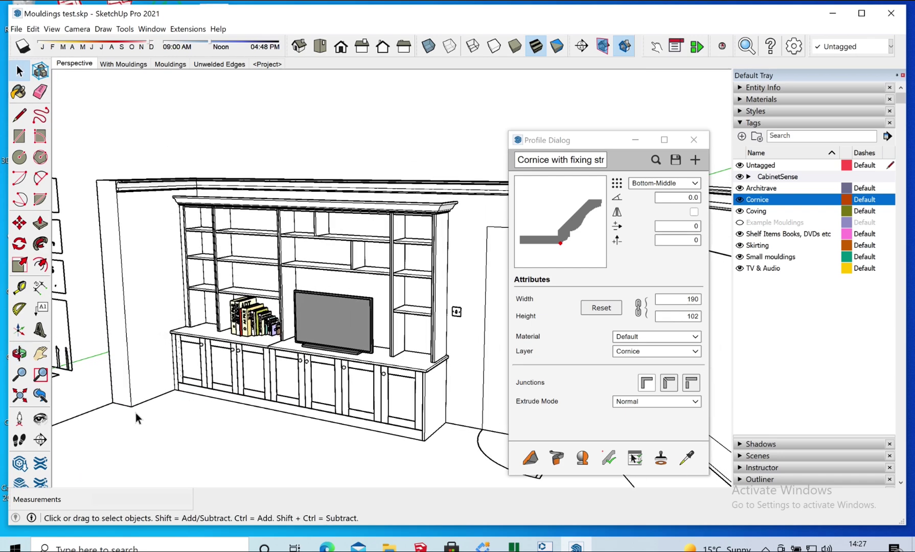
{"action": "scroll", "coordinate": [131, 416], "scroll_direction": "up", "scroll_amount": 3}
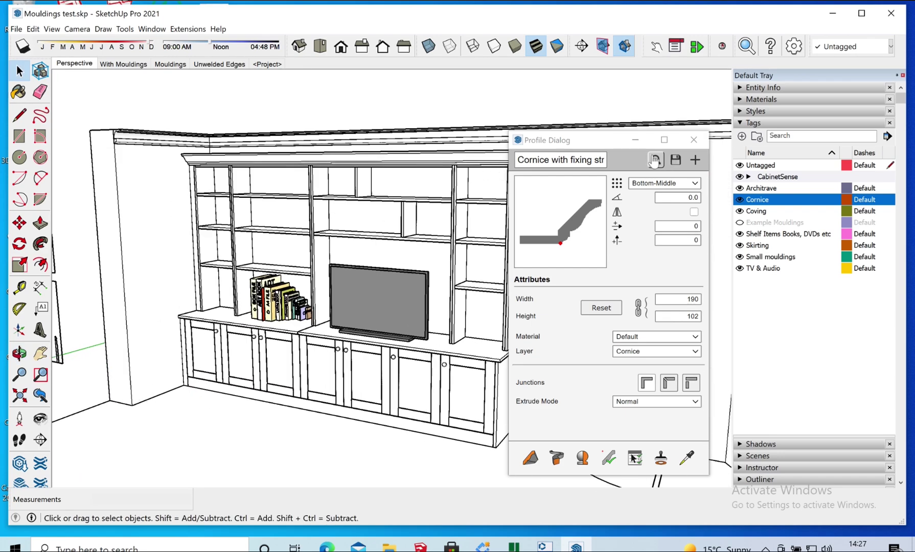
Browse the library's Skirting folder and load the Torus 7 inch skirting profile, 18 × 169.
{"action": "left_click", "coordinate": [656, 159]}
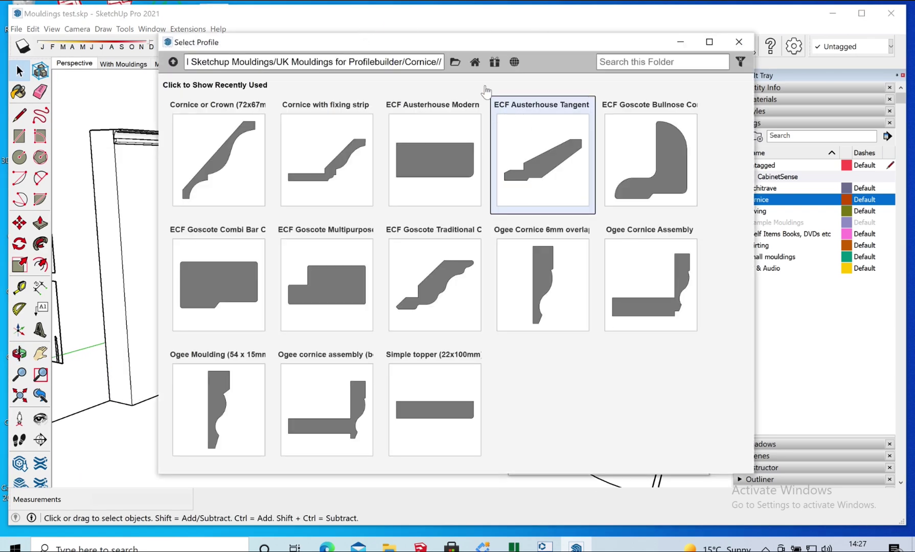
{"action": "left_click", "coordinate": [475, 62]}
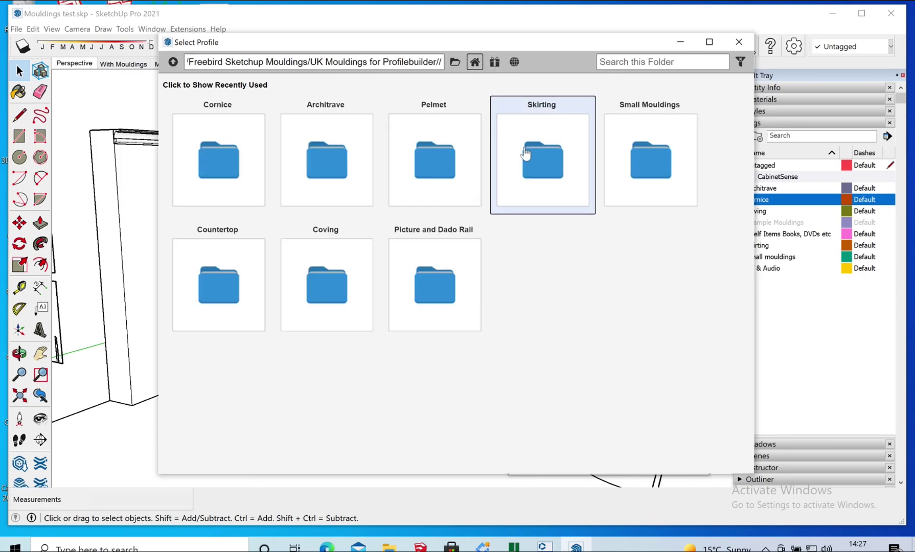
{"action": "left_click", "coordinate": [532, 157]}
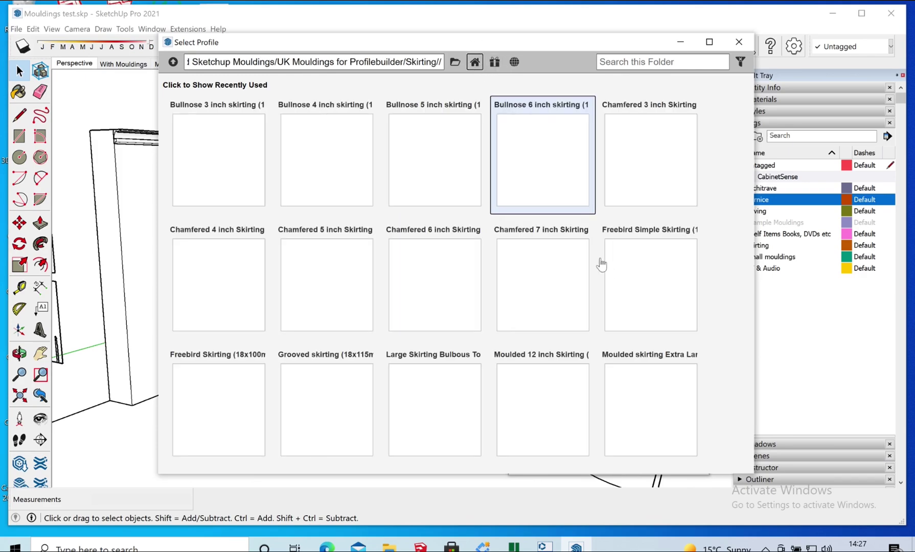
{"action": "left_click_drag", "start_coordinate": [747, 189], "coordinate": [776, 497]}
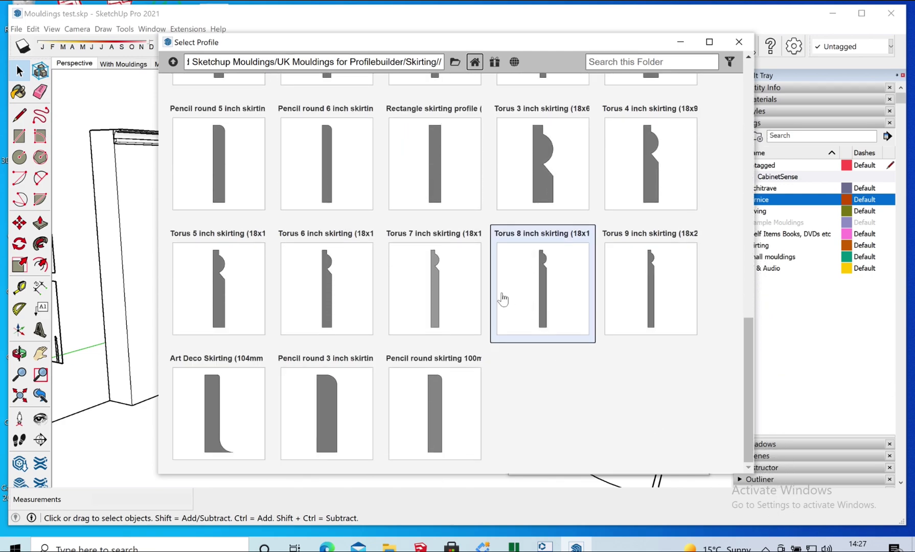
{"action": "double_click", "coordinate": [435, 264]}
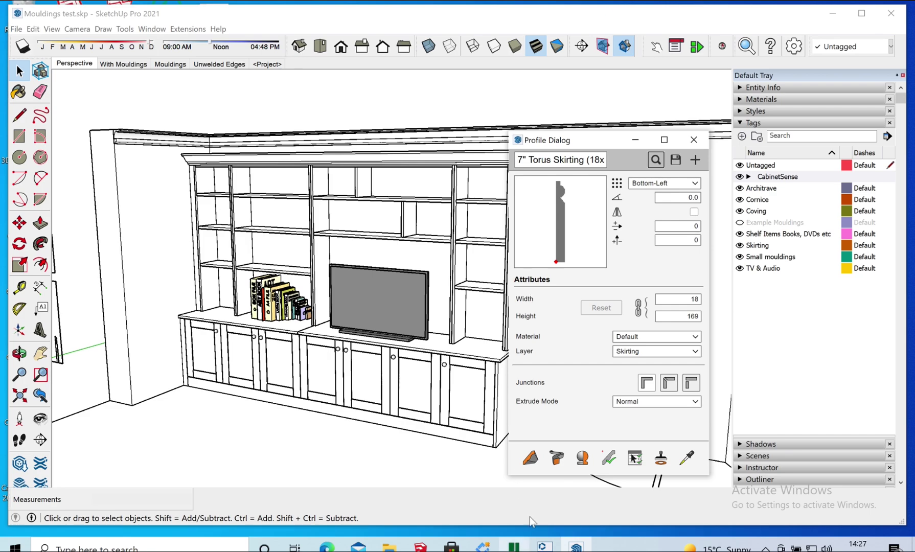
Draw a first skirting run from the wall-floor corner, then undo it.
{"action": "left_click", "coordinate": [530, 459]}
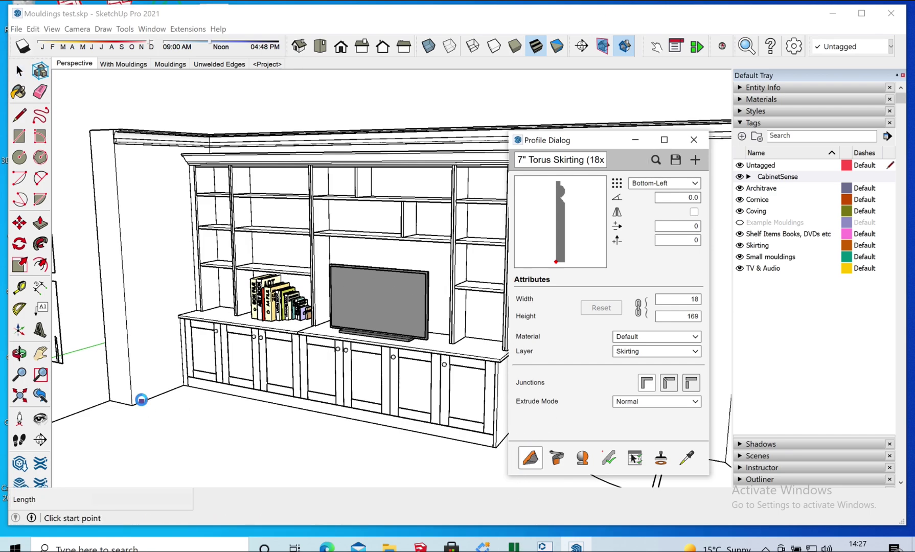
{"action": "scroll", "coordinate": [142, 398], "scroll_direction": "up", "scroll_amount": 3}
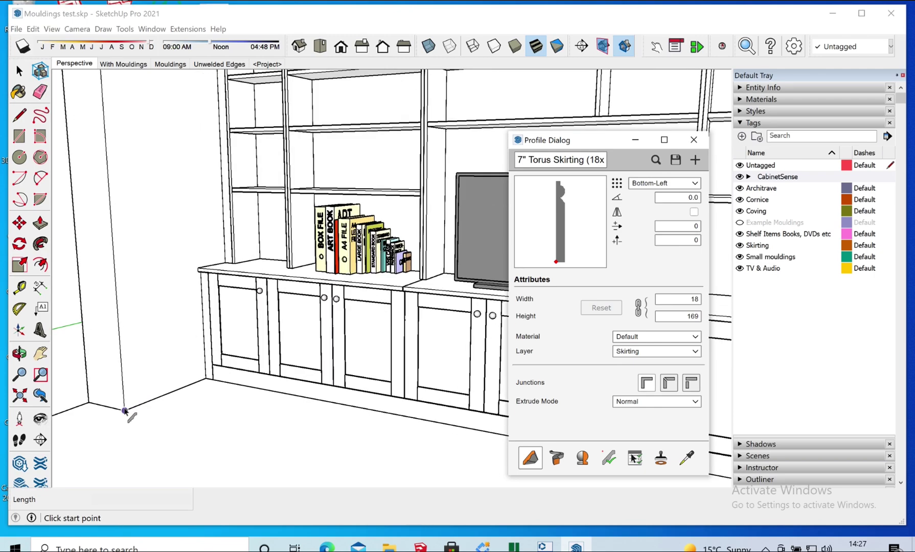
{"action": "left_click", "coordinate": [133, 404]}
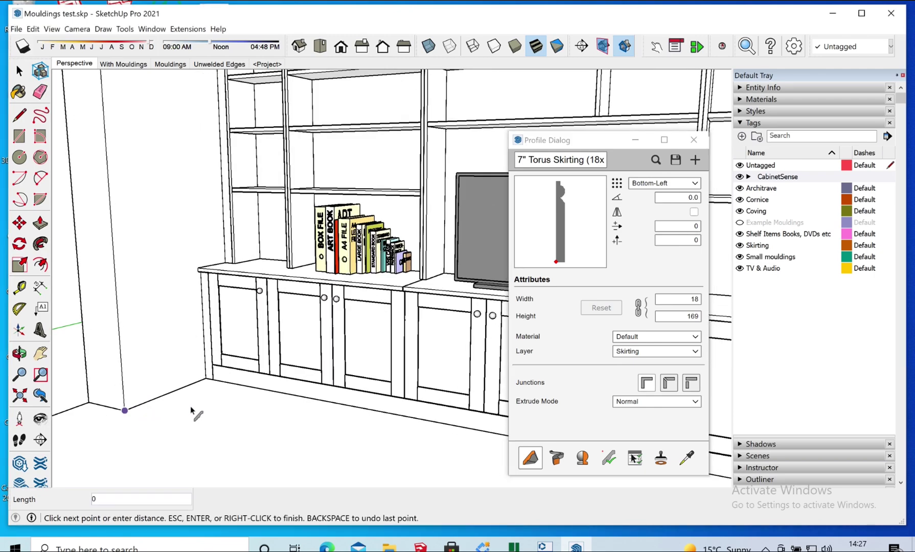
{"action": "left_click", "coordinate": [207, 379]}
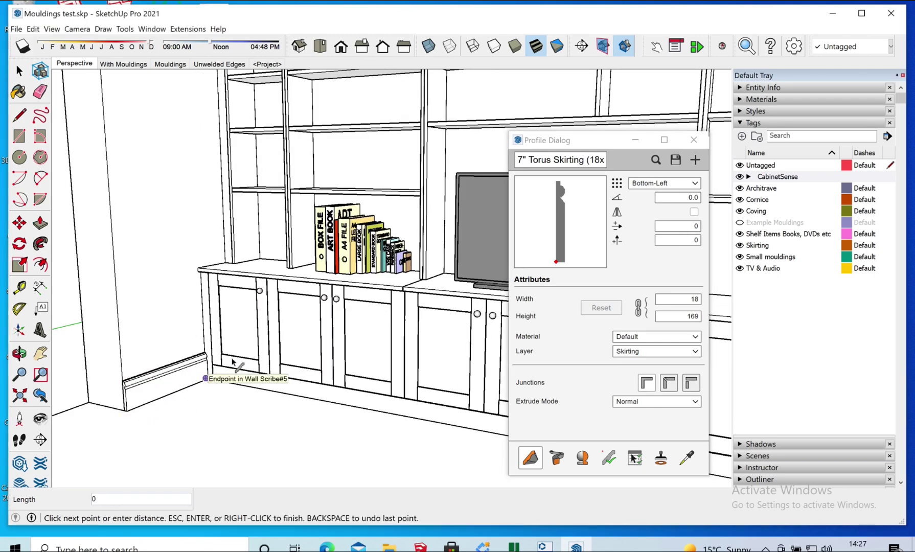
{"action": "key", "text": "Return"}
{"action": "key", "text": "ctrl+z"}
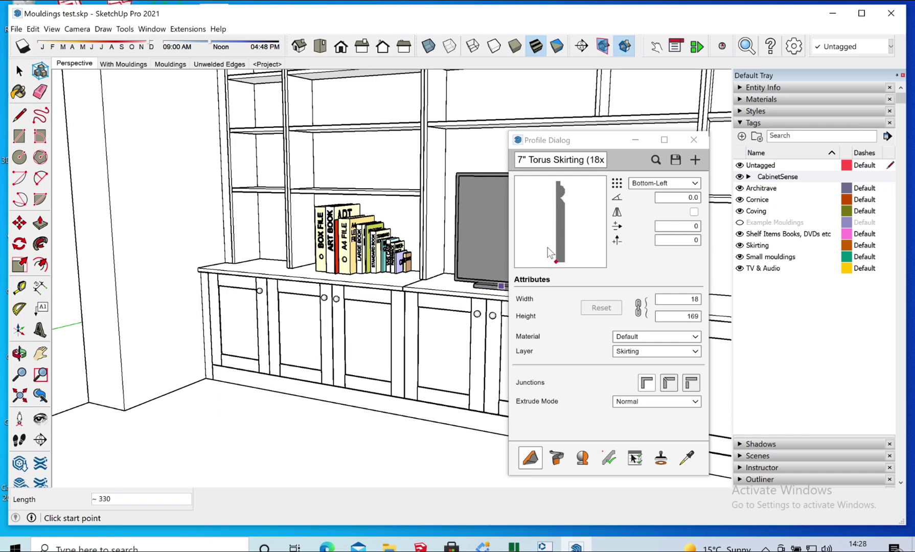
Run the skirting from the wall corner past the pillar to the cabinet corner, then close Profile Dialog.
{"action": "left_click", "coordinate": [89, 403]}
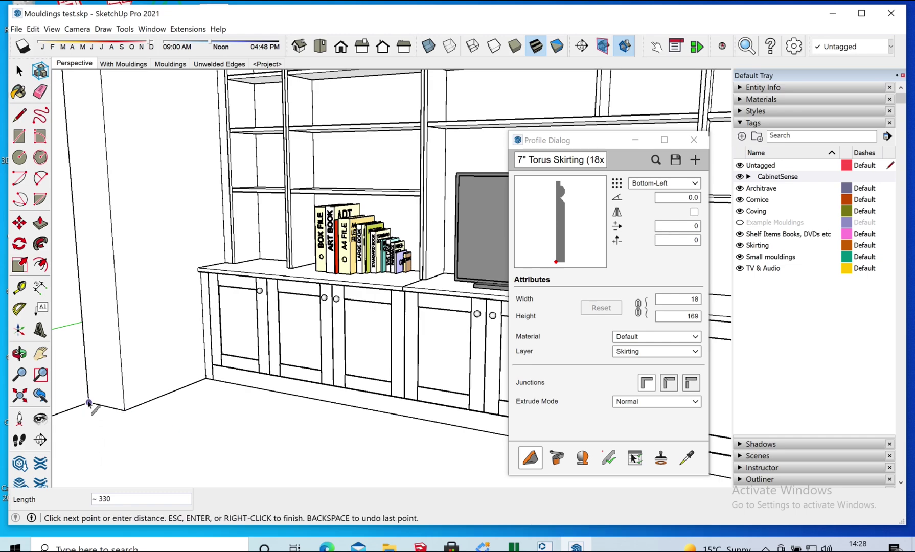
{"action": "left_click", "coordinate": [124, 409]}
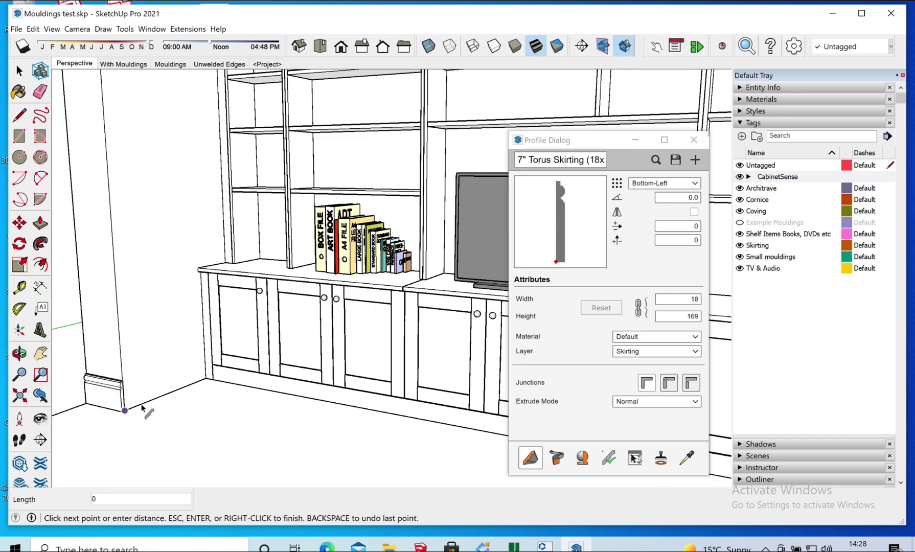
{"action": "left_click", "coordinate": [207, 379]}
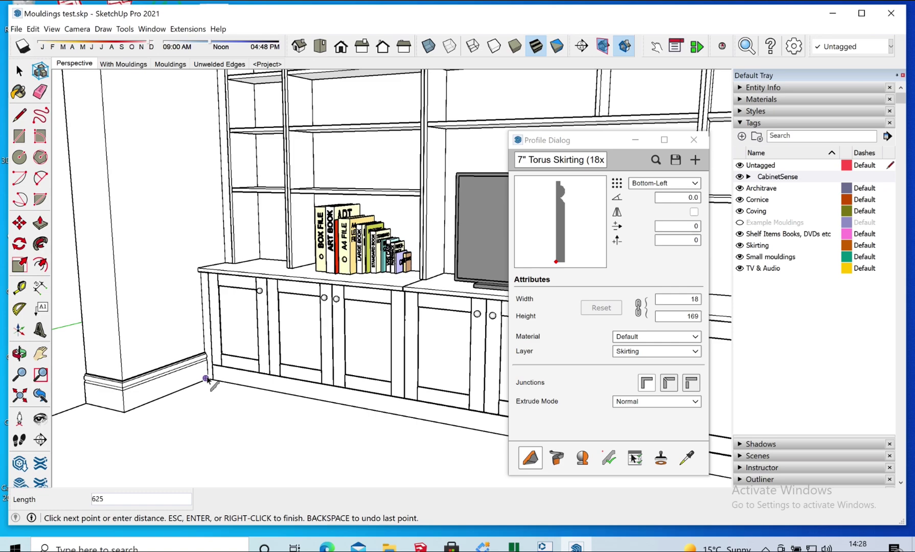
{"action": "key", "text": "Return"}
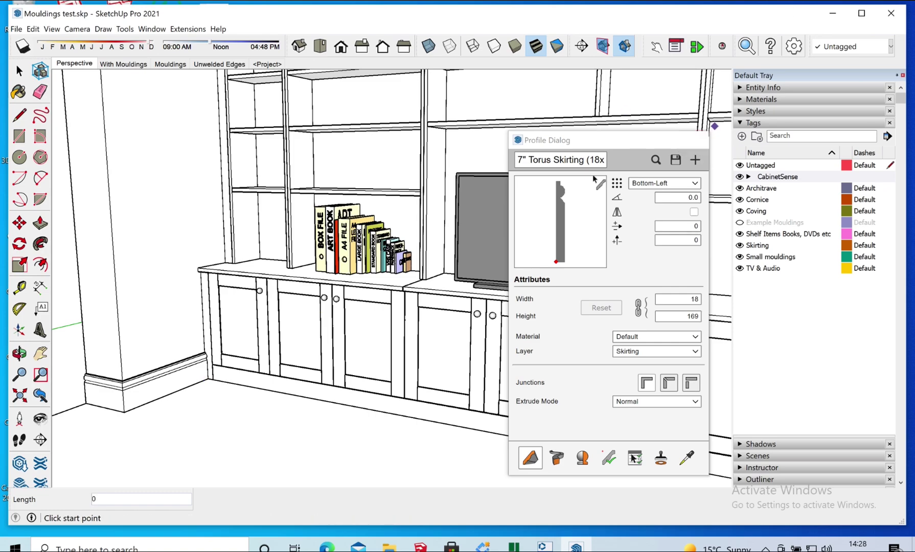
{"action": "left_click", "coordinate": [694, 141]}
Bring the Architrave moulding board into view and window-select its fourth profile.
{"action": "scroll", "coordinate": [217, 360], "scroll_direction": "down", "scroll_amount": 8}
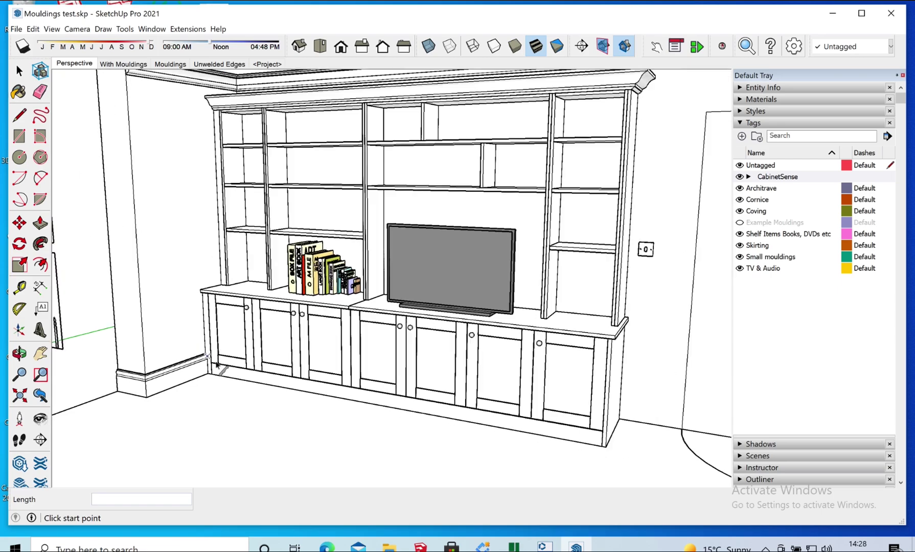
{"action": "middle_click_drag", "start_coordinate": [217, 359], "coordinate": [230, 417]}
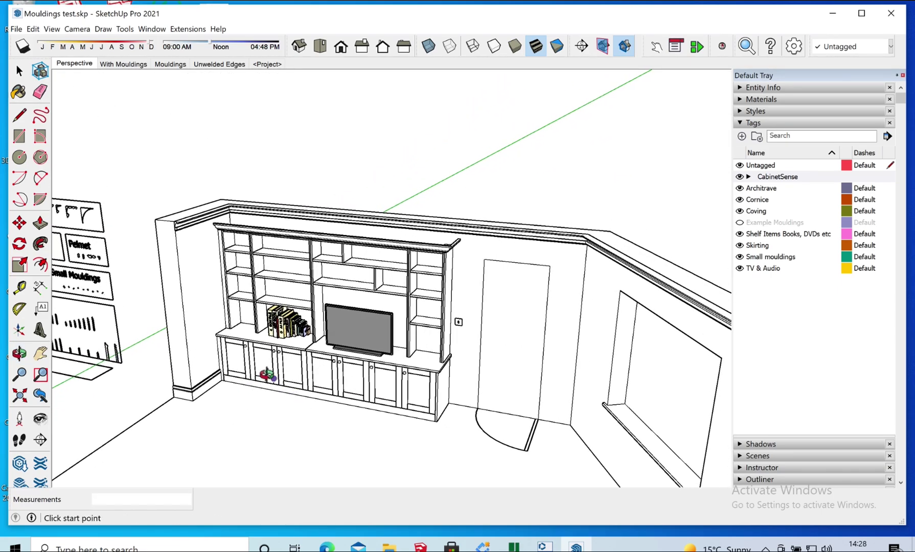
{"action": "middle_click_drag", "start_coordinate": [271, 381], "coordinate": [400, 383]}
{"action": "scroll", "coordinate": [488, 371], "scroll_direction": "down", "scroll_amount": 4}
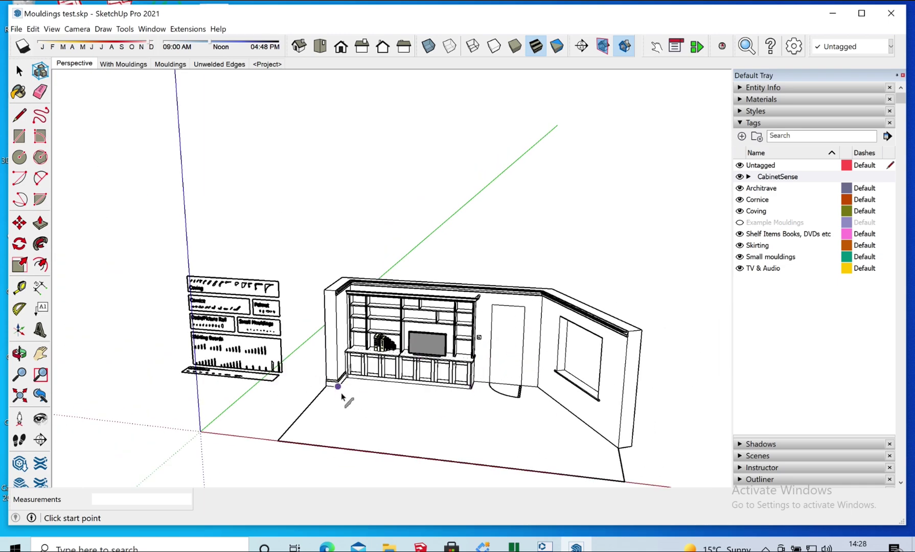
{"action": "middle_click_drag", "start_coordinate": [288, 401], "coordinate": [231, 394]}
{"action": "scroll", "coordinate": [207, 389], "scroll_direction": "up", "scroll_amount": 5}
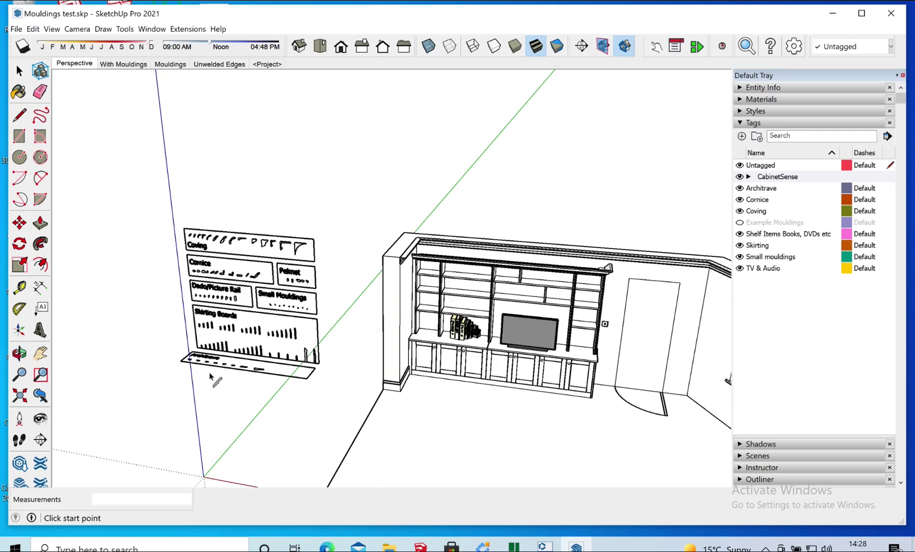
{"action": "scroll", "coordinate": [210, 373], "scroll_direction": "up", "scroll_amount": 6}
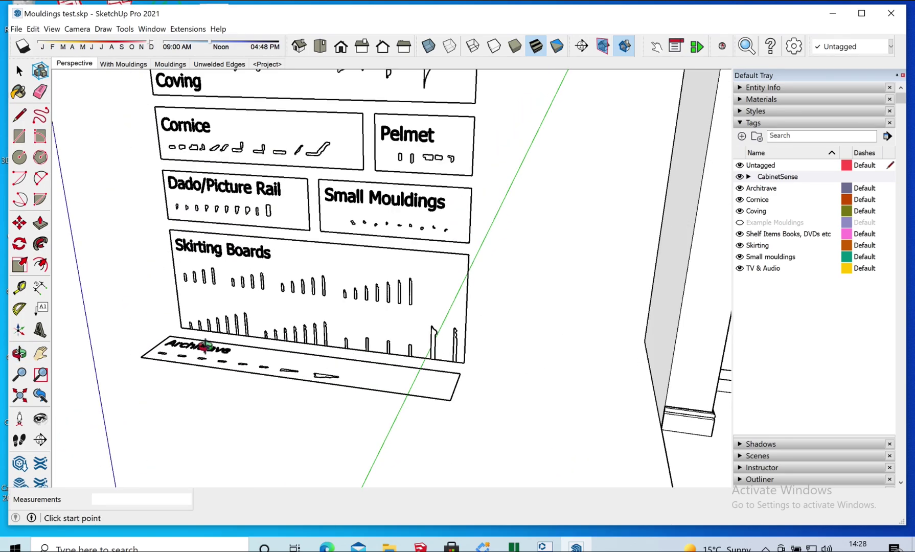
{"action": "key", "text": "space"}
{"action": "scroll", "coordinate": [213, 362], "scroll_direction": "up", "scroll_amount": 6}
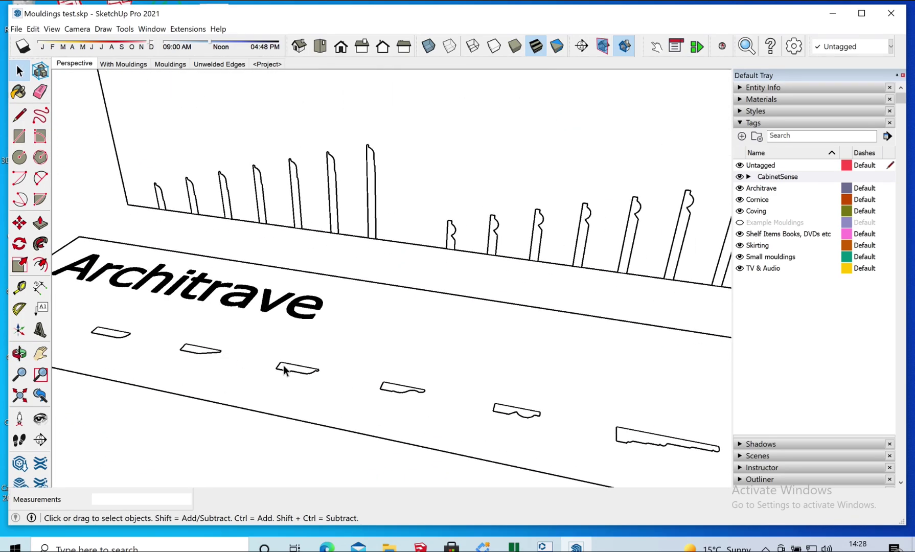
{"action": "left_click_drag", "start_coordinate": [372, 368], "coordinate": [440, 412]}
Copy the fourth architrave profile onto the floor corner beside the doorway.
{"action": "key", "text": "m"}
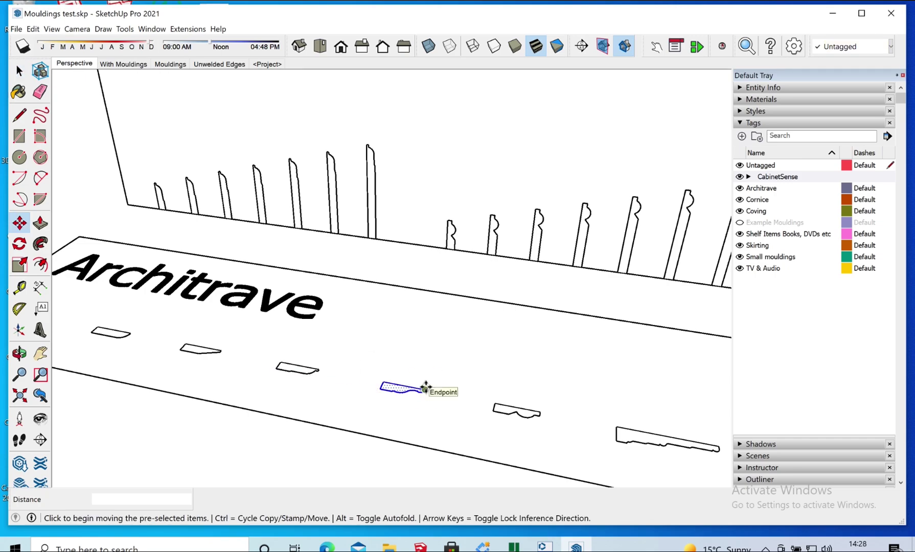
{"action": "left_click", "coordinate": [425, 387]}
{"action": "key", "text": "ctrl"}
{"action": "scroll", "coordinate": [363, 355], "scroll_direction": "down", "scroll_amount": 6}
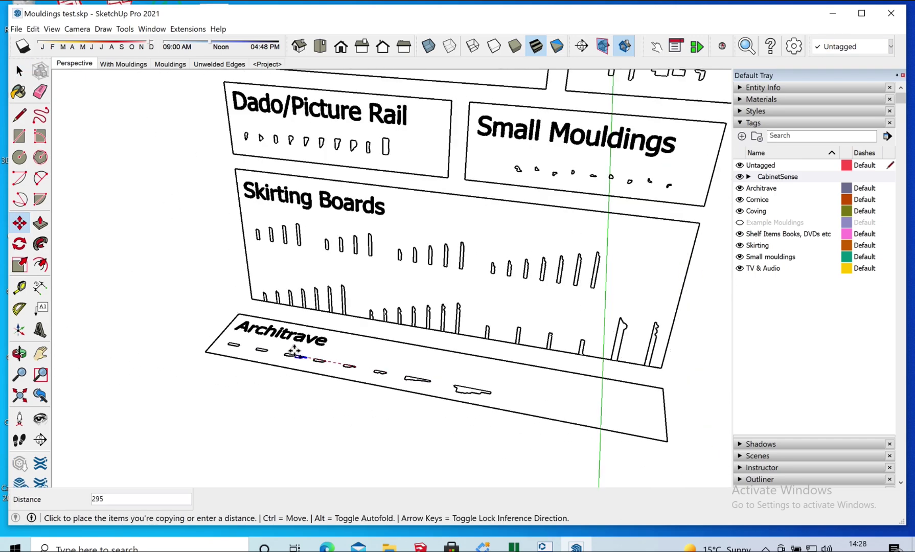
{"action": "scroll", "coordinate": [294, 352], "scroll_direction": "down", "scroll_amount": 8}
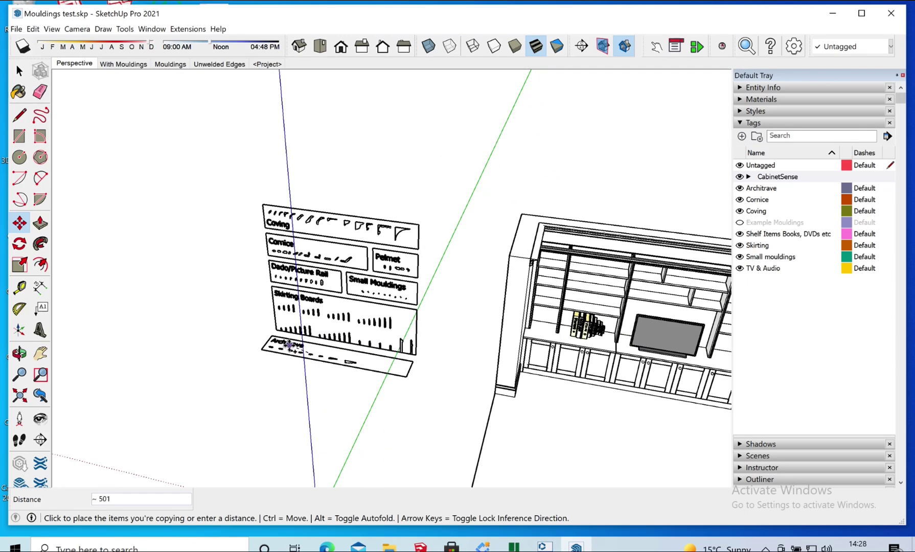
{"action": "scroll", "coordinate": [289, 347], "scroll_direction": "down", "scroll_amount": 4}
{"action": "scroll", "coordinate": [629, 368], "scroll_direction": "up", "scroll_amount": 2}
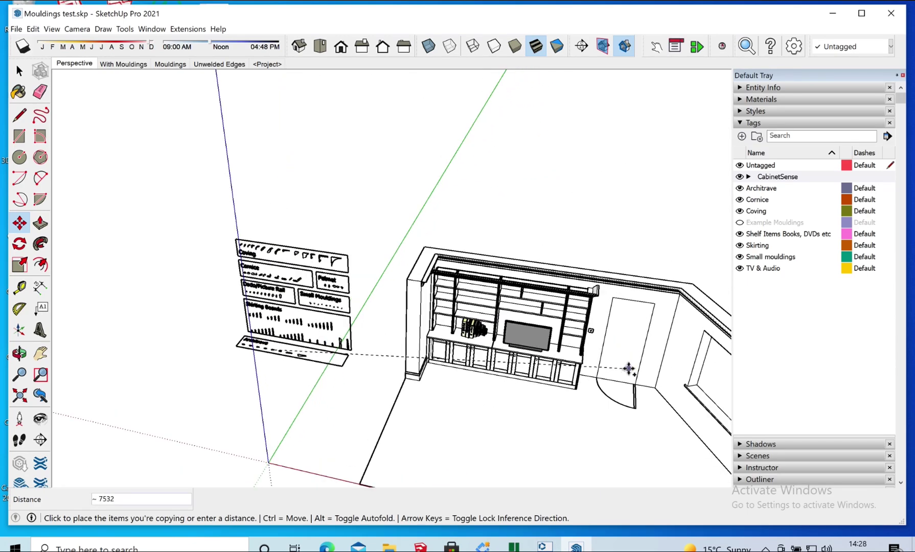
{"action": "scroll", "coordinate": [628, 371], "scroll_direction": "up", "scroll_amount": 6}
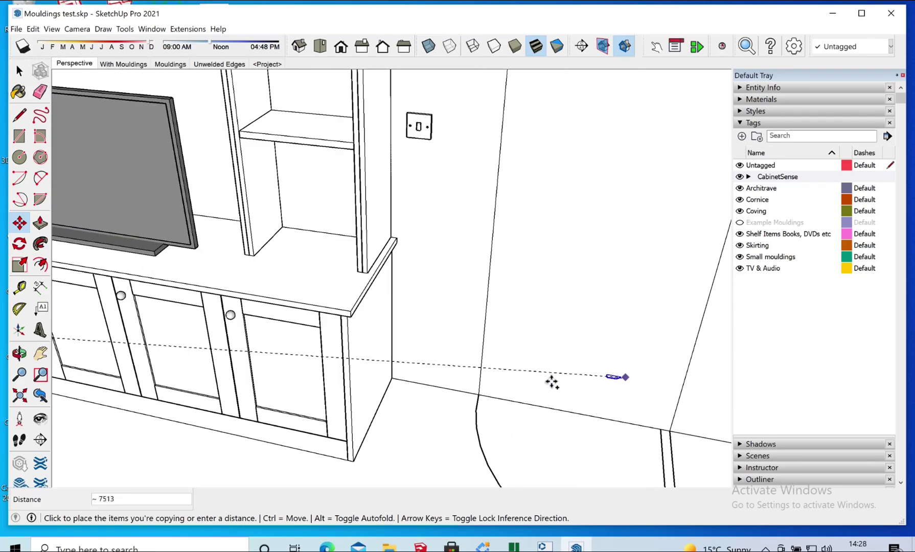
{"action": "left_click", "coordinate": [478, 393]}
{"action": "middle_click_drag", "start_coordinate": [548, 376], "coordinate": [504, 393]}
{"action": "scroll", "coordinate": [499, 405], "scroll_direction": "up", "scroll_amount": 2}
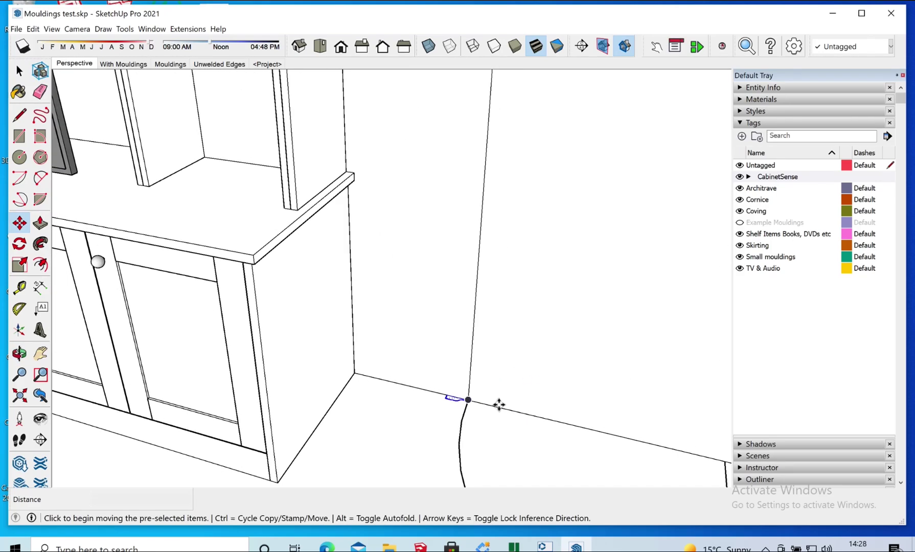
{"action": "scroll", "coordinate": [499, 405], "scroll_direction": "up", "scroll_amount": 3}
Draw a line path up the door jamb, across the head and down to the far floor corner.
{"action": "key", "text": "l"}
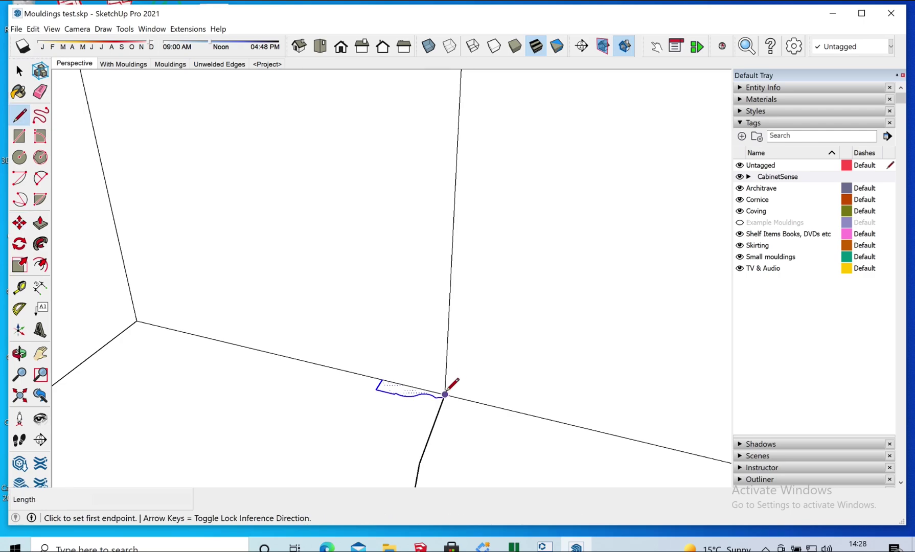
{"action": "left_click", "coordinate": [445, 395]}
{"action": "scroll", "coordinate": [466, 397], "scroll_direction": "down", "scroll_amount": 1}
{"action": "scroll", "coordinate": [466, 398], "scroll_direction": "down", "scroll_amount": 5}
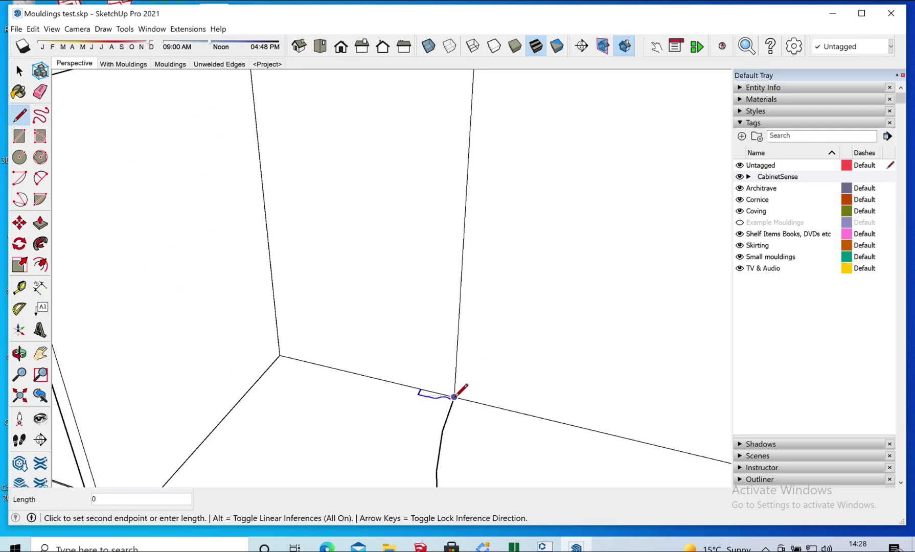
{"action": "scroll", "coordinate": [454, 397], "scroll_direction": "down", "scroll_amount": 4}
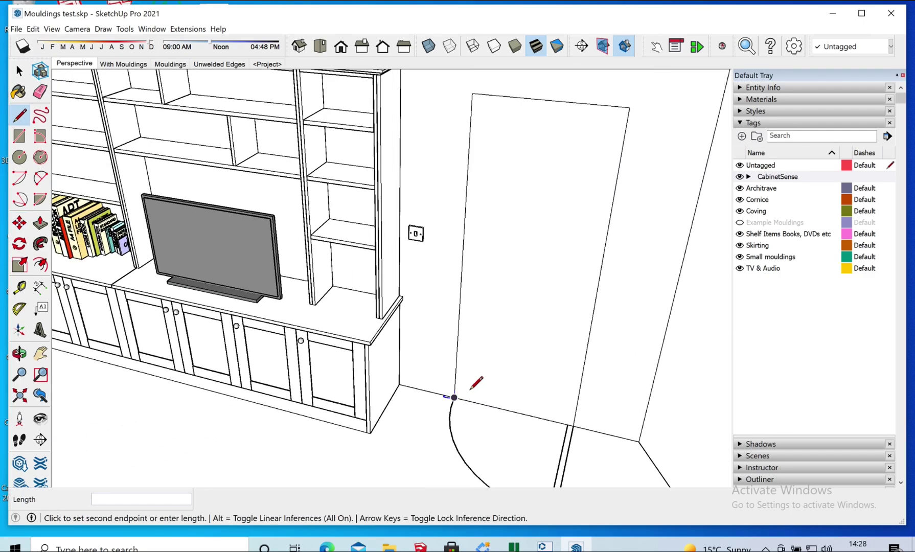
{"action": "left_click", "coordinate": [492, 155]}
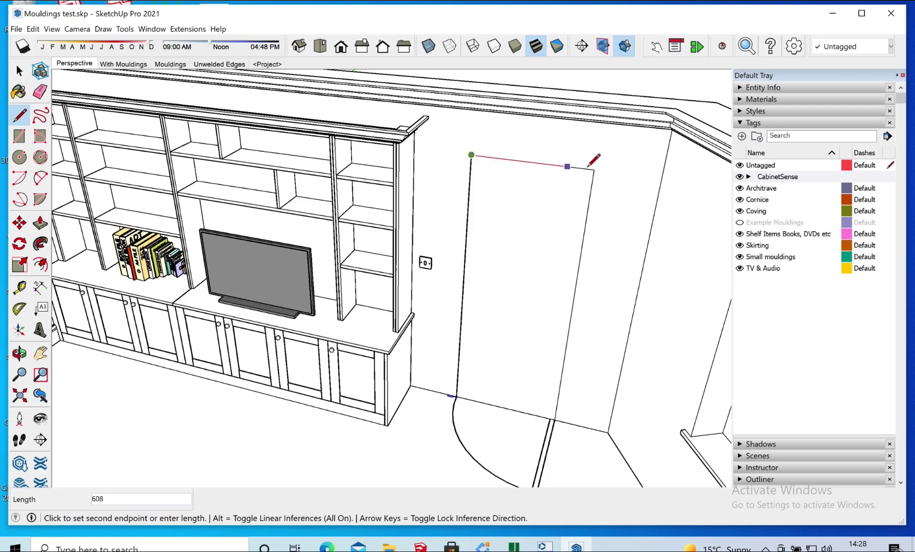
{"action": "left_click", "coordinate": [594, 169]}
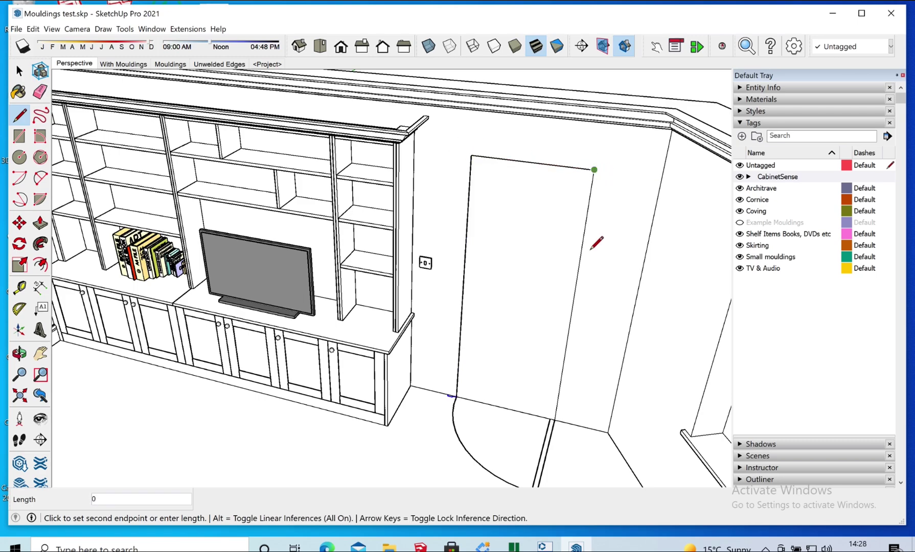
{"action": "left_click", "coordinate": [555, 420]}
{"action": "key", "text": "space"}
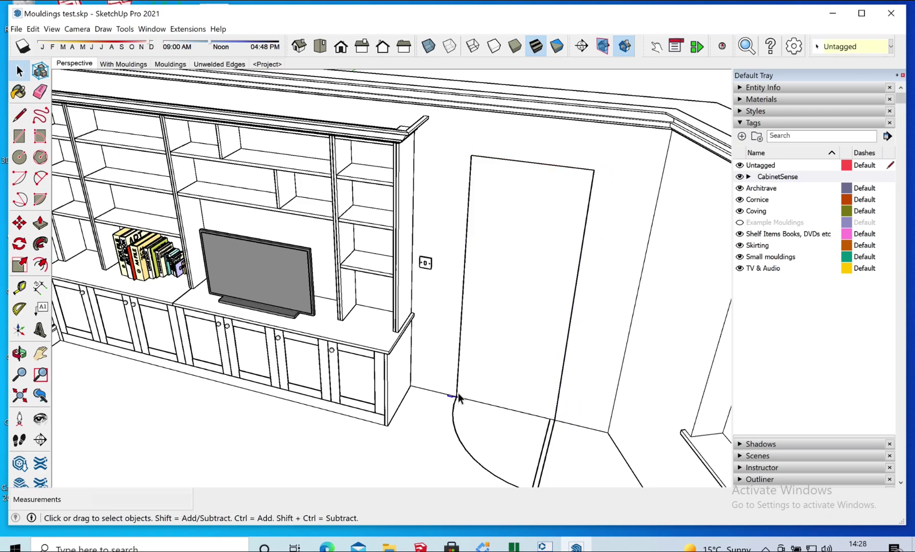
Keep only the path selected and Follow Me the architrave profile along it around the door.
{"action": "scroll", "coordinate": [471, 398], "scroll_direction": "up", "scroll_amount": 6}
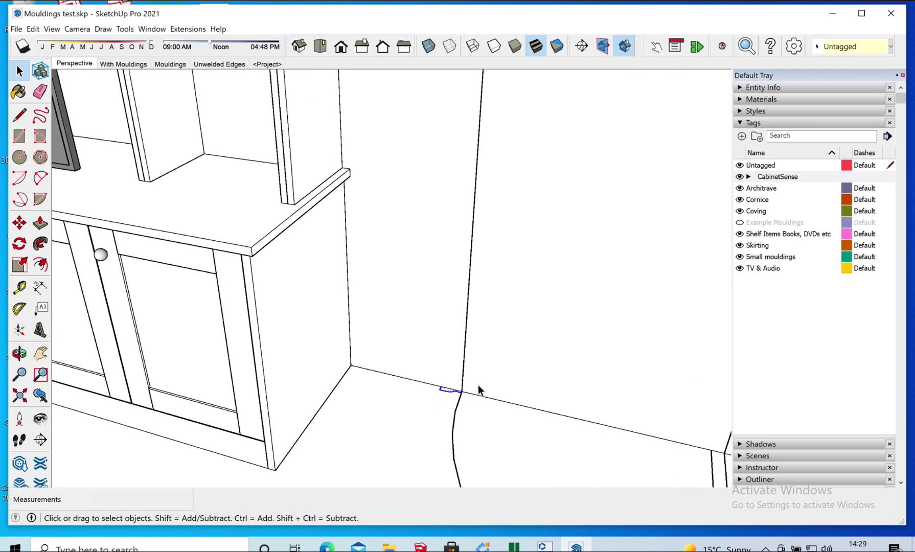
{"action": "scroll", "coordinate": [454, 393], "scroll_direction": "up", "scroll_amount": 4}
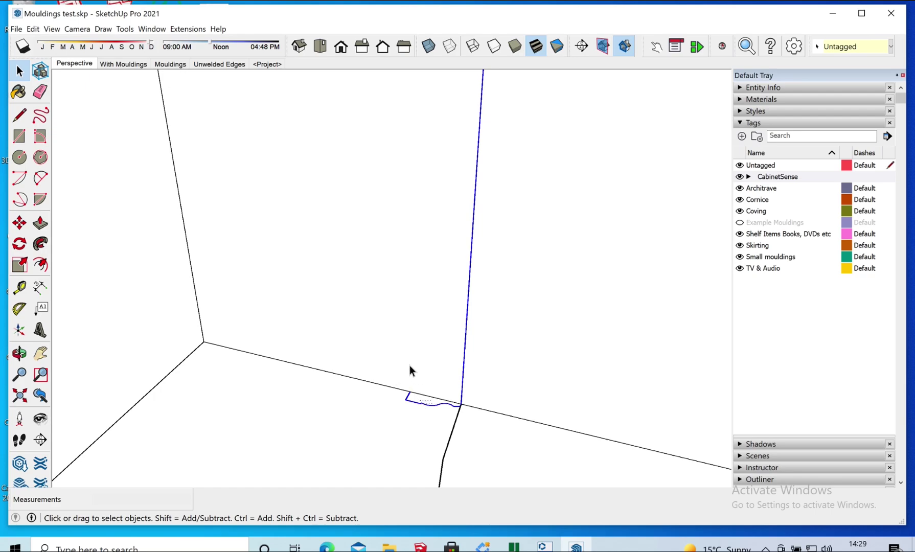
{"action": "left_click_drag", "start_coordinate": [373, 358], "coordinate": [512, 441], "text": "shift"}
{"action": "left_click", "coordinate": [40, 244]}
{"action": "scroll", "coordinate": [380, 383], "scroll_direction": "down", "scroll_amount": 8}
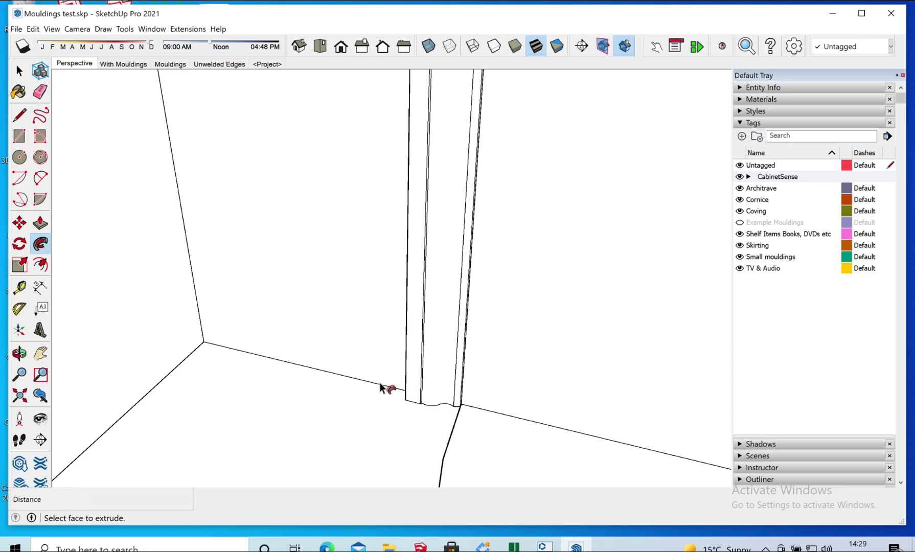
{"action": "scroll", "coordinate": [403, 396], "scroll_direction": "down", "scroll_amount": 8}
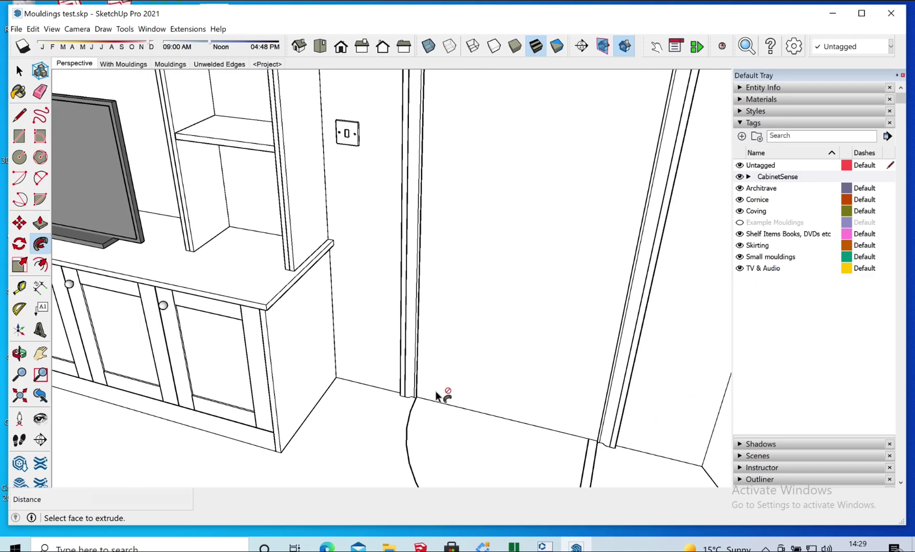
{"action": "middle_click_drag", "start_coordinate": [429, 218], "coordinate": [507, 194]}
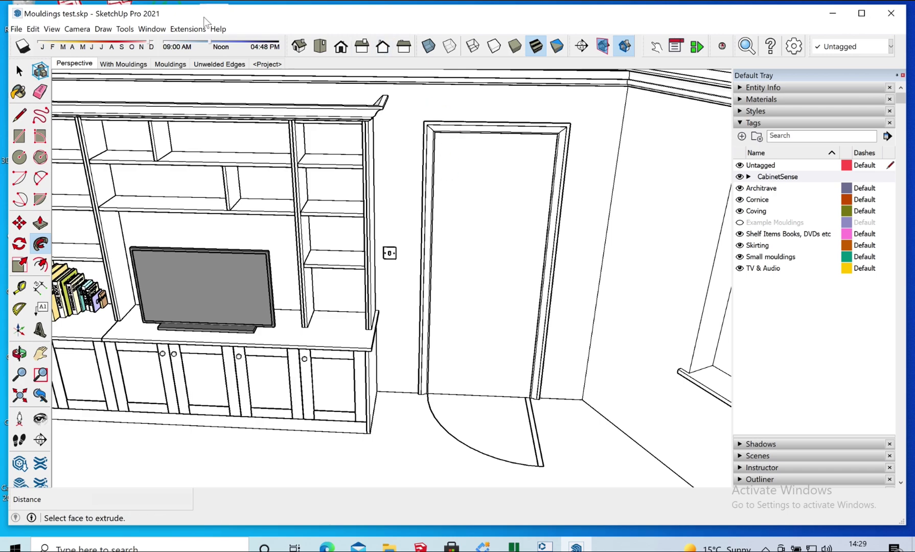
Reopen Profile Builder 3's Profile Dialog showing the 7" Torus Skirting and move it right of the model.
{"action": "left_click", "coordinate": [190, 29]}
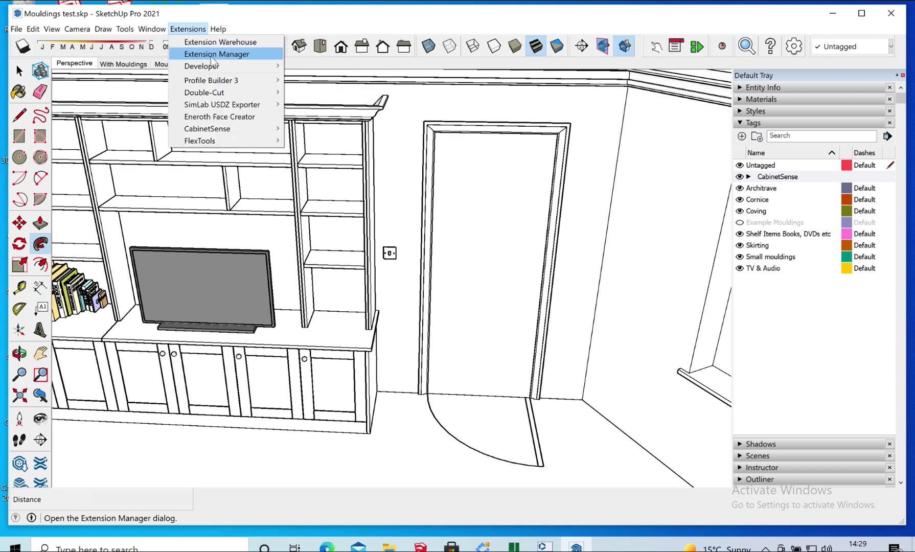
{"action": "mouse_move", "coordinate": [223, 82]}
{"action": "left_click", "coordinate": [334, 81]}
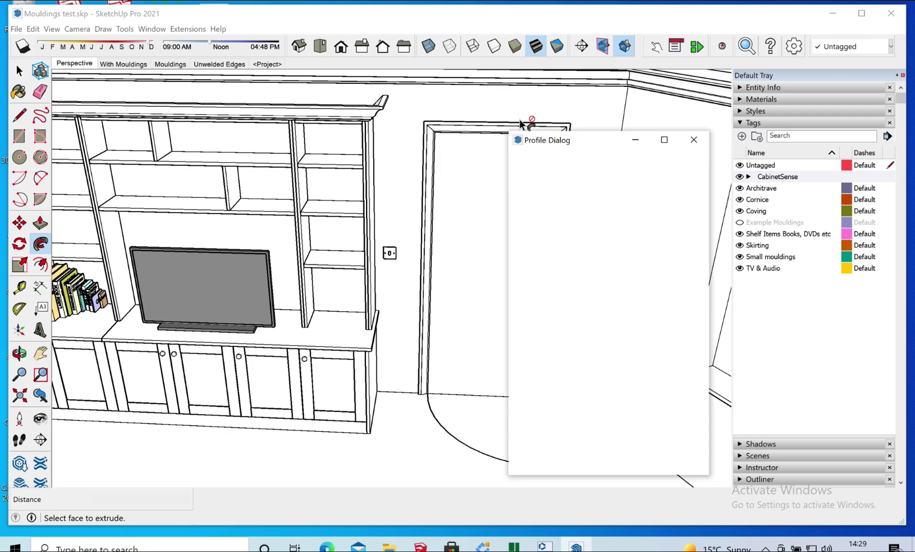
{"action": "left_click_drag", "start_coordinate": [585, 141], "coordinate": [687, 106]}
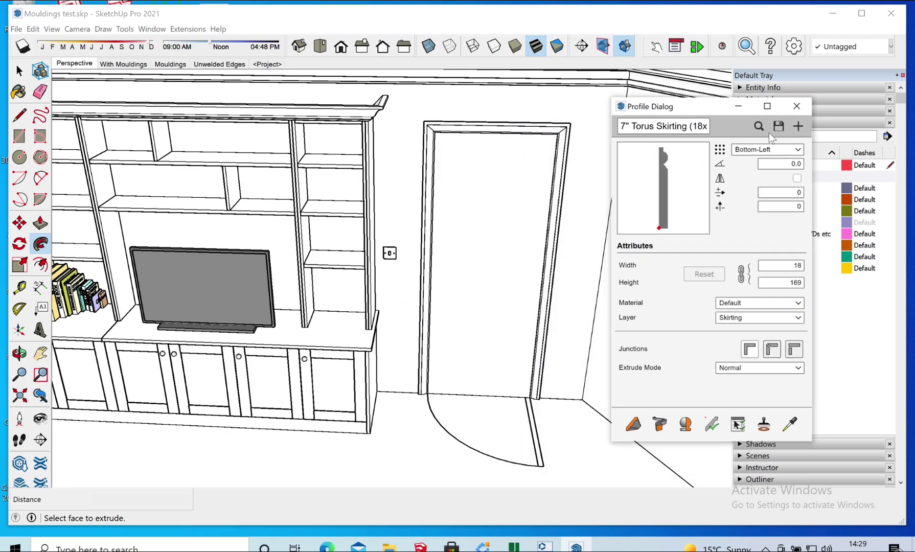
{"action": "middle_click_drag", "start_coordinate": [436, 303], "coordinate": [228, 153]}
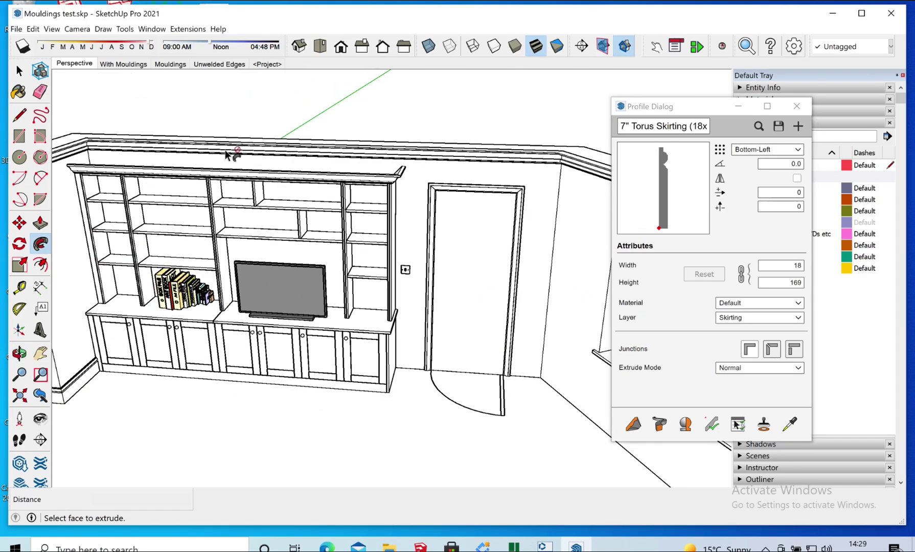